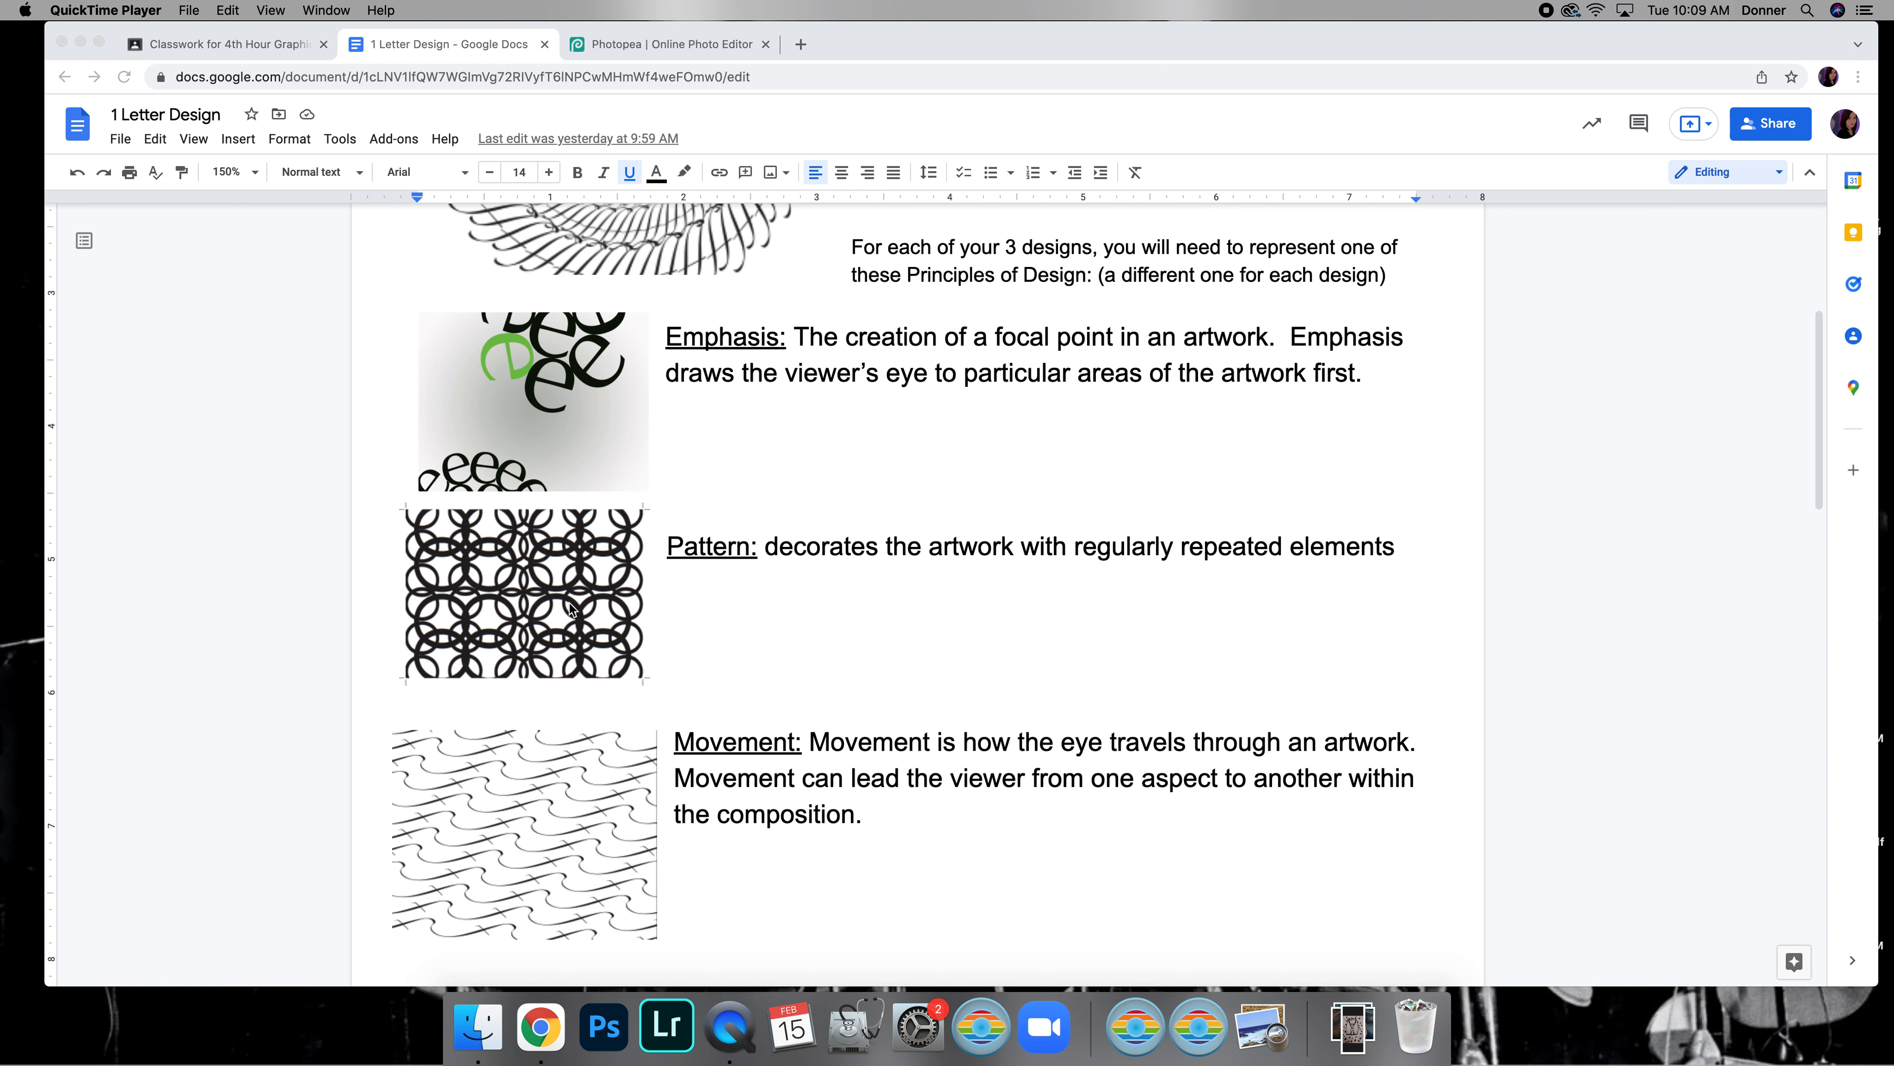
Review the 1 Letter Design assignment requirements and the emphasis, pattern, movement and balance examples
scroll(656, 656, up, 2)
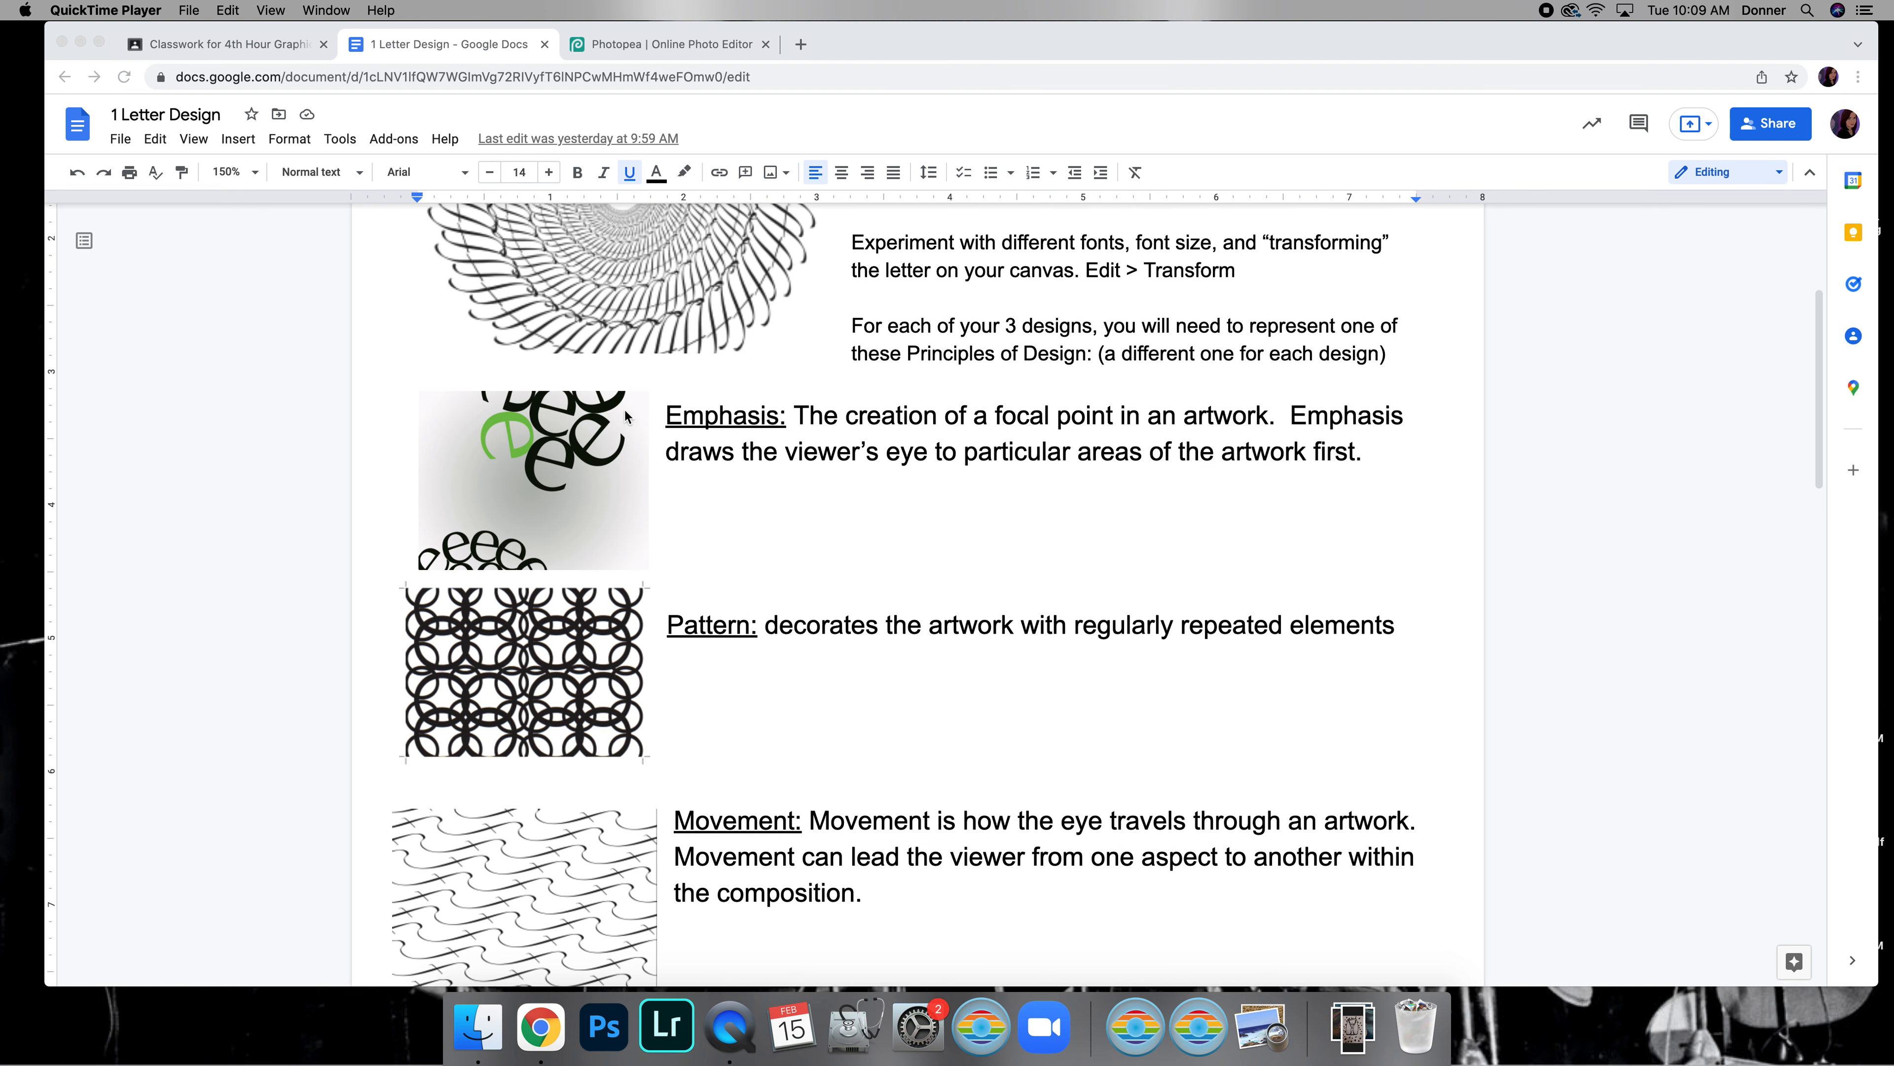
scroll(685, 524, up, 5)
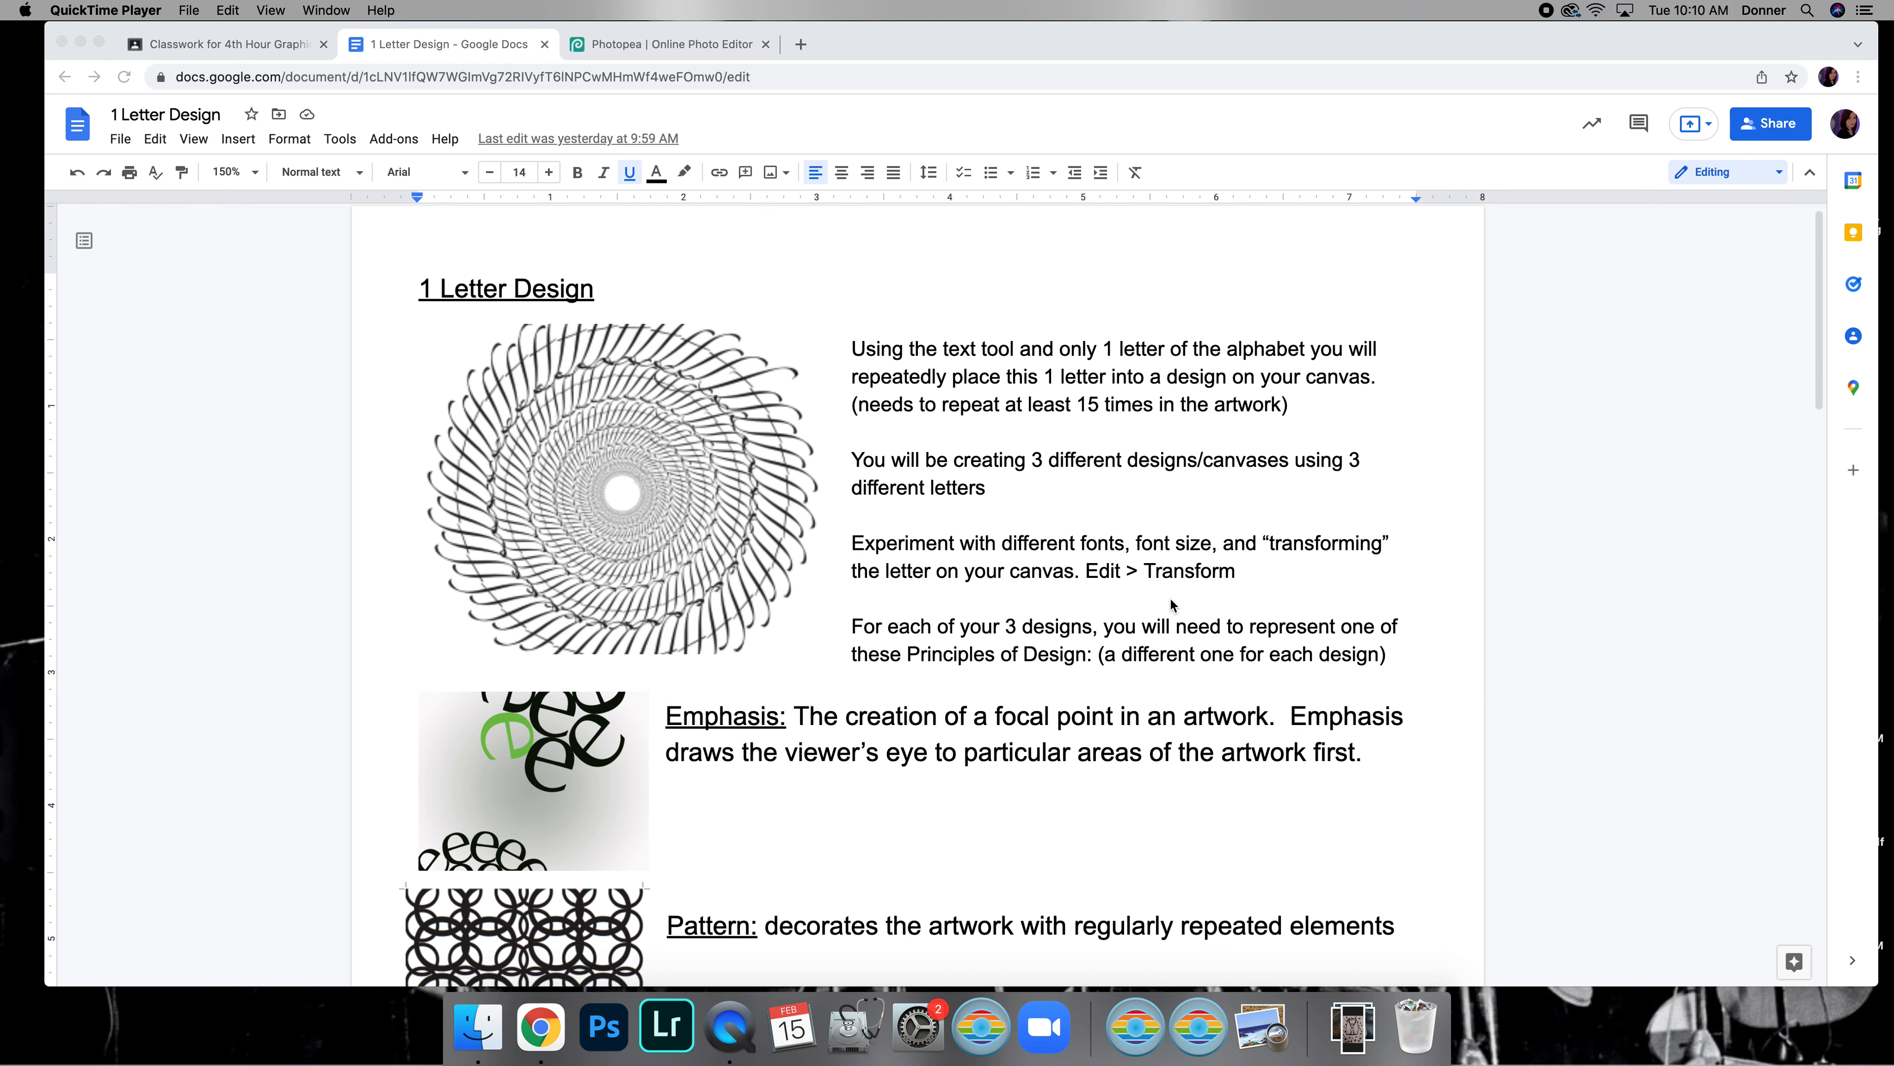
scroll(1171, 604, down, 2)
scroll(1171, 604, down, 2)
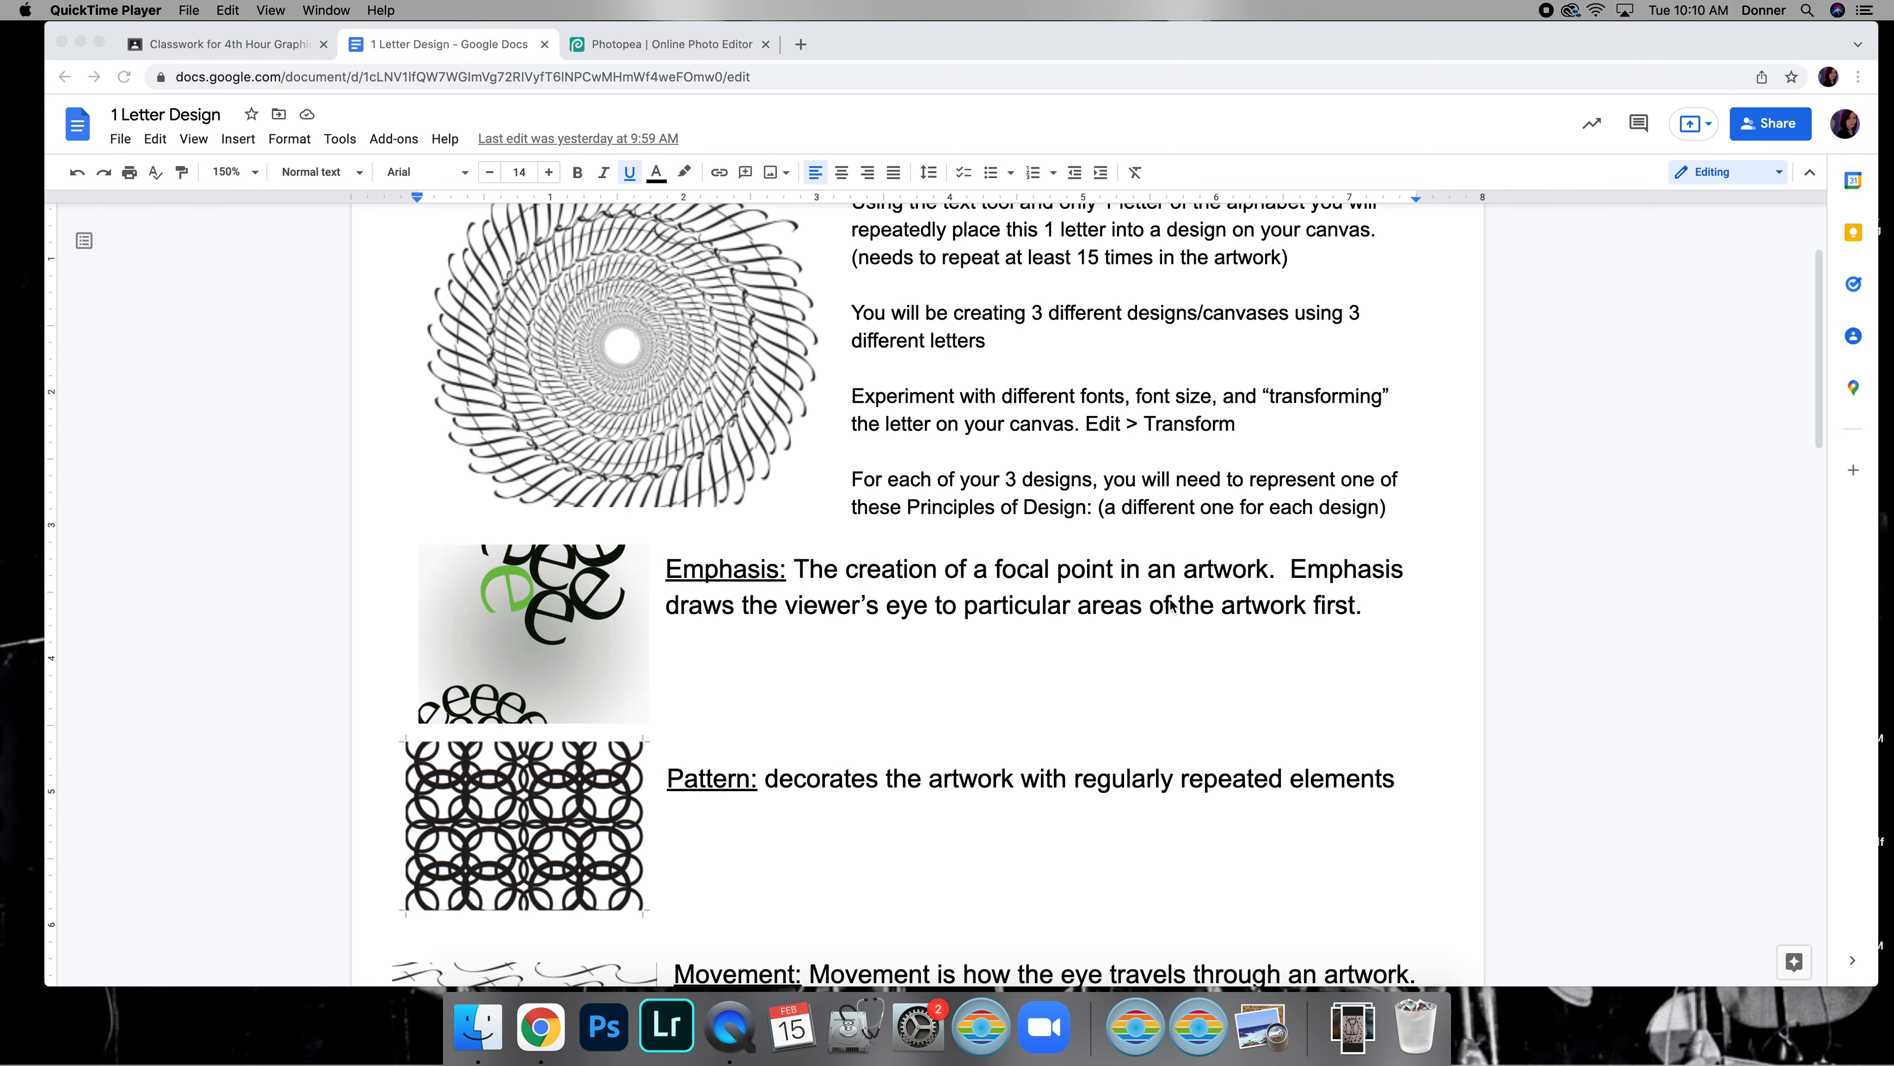
scroll(1171, 604, down, 3)
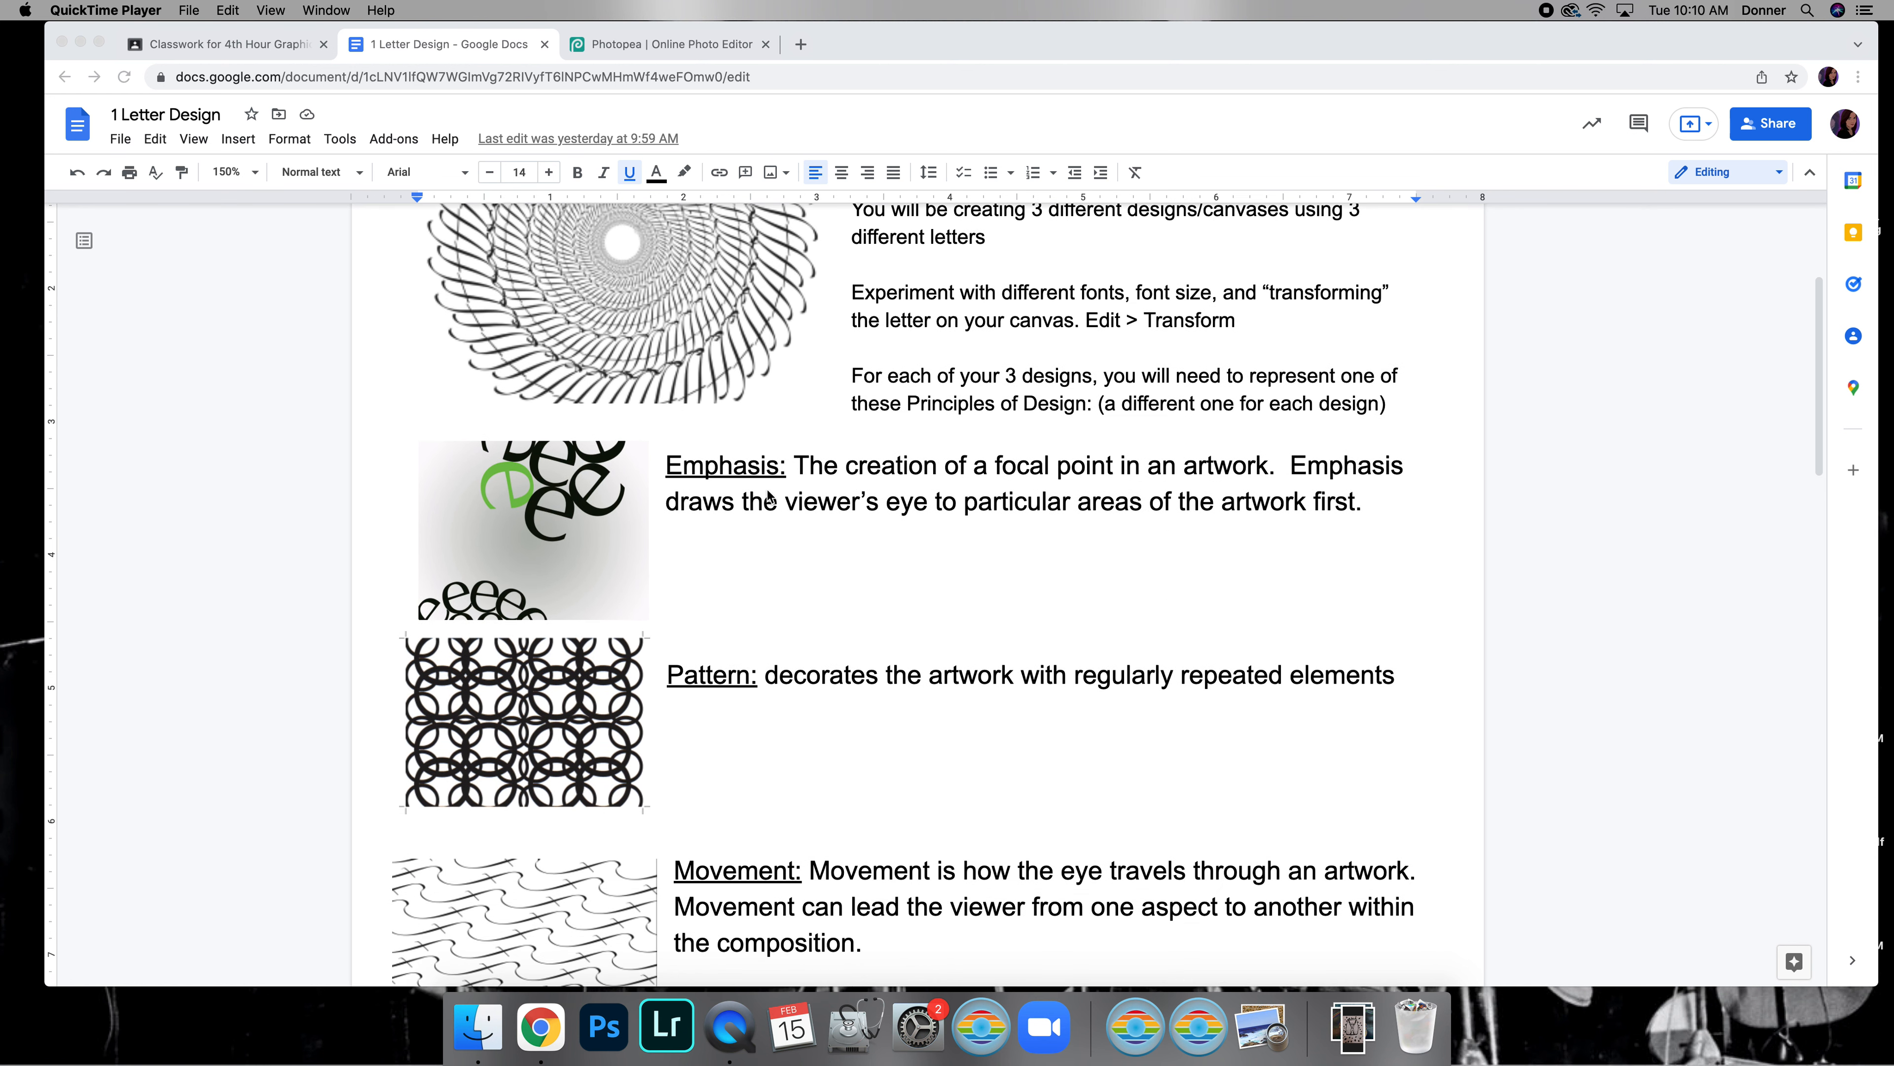
scroll(783, 501, down, 8)
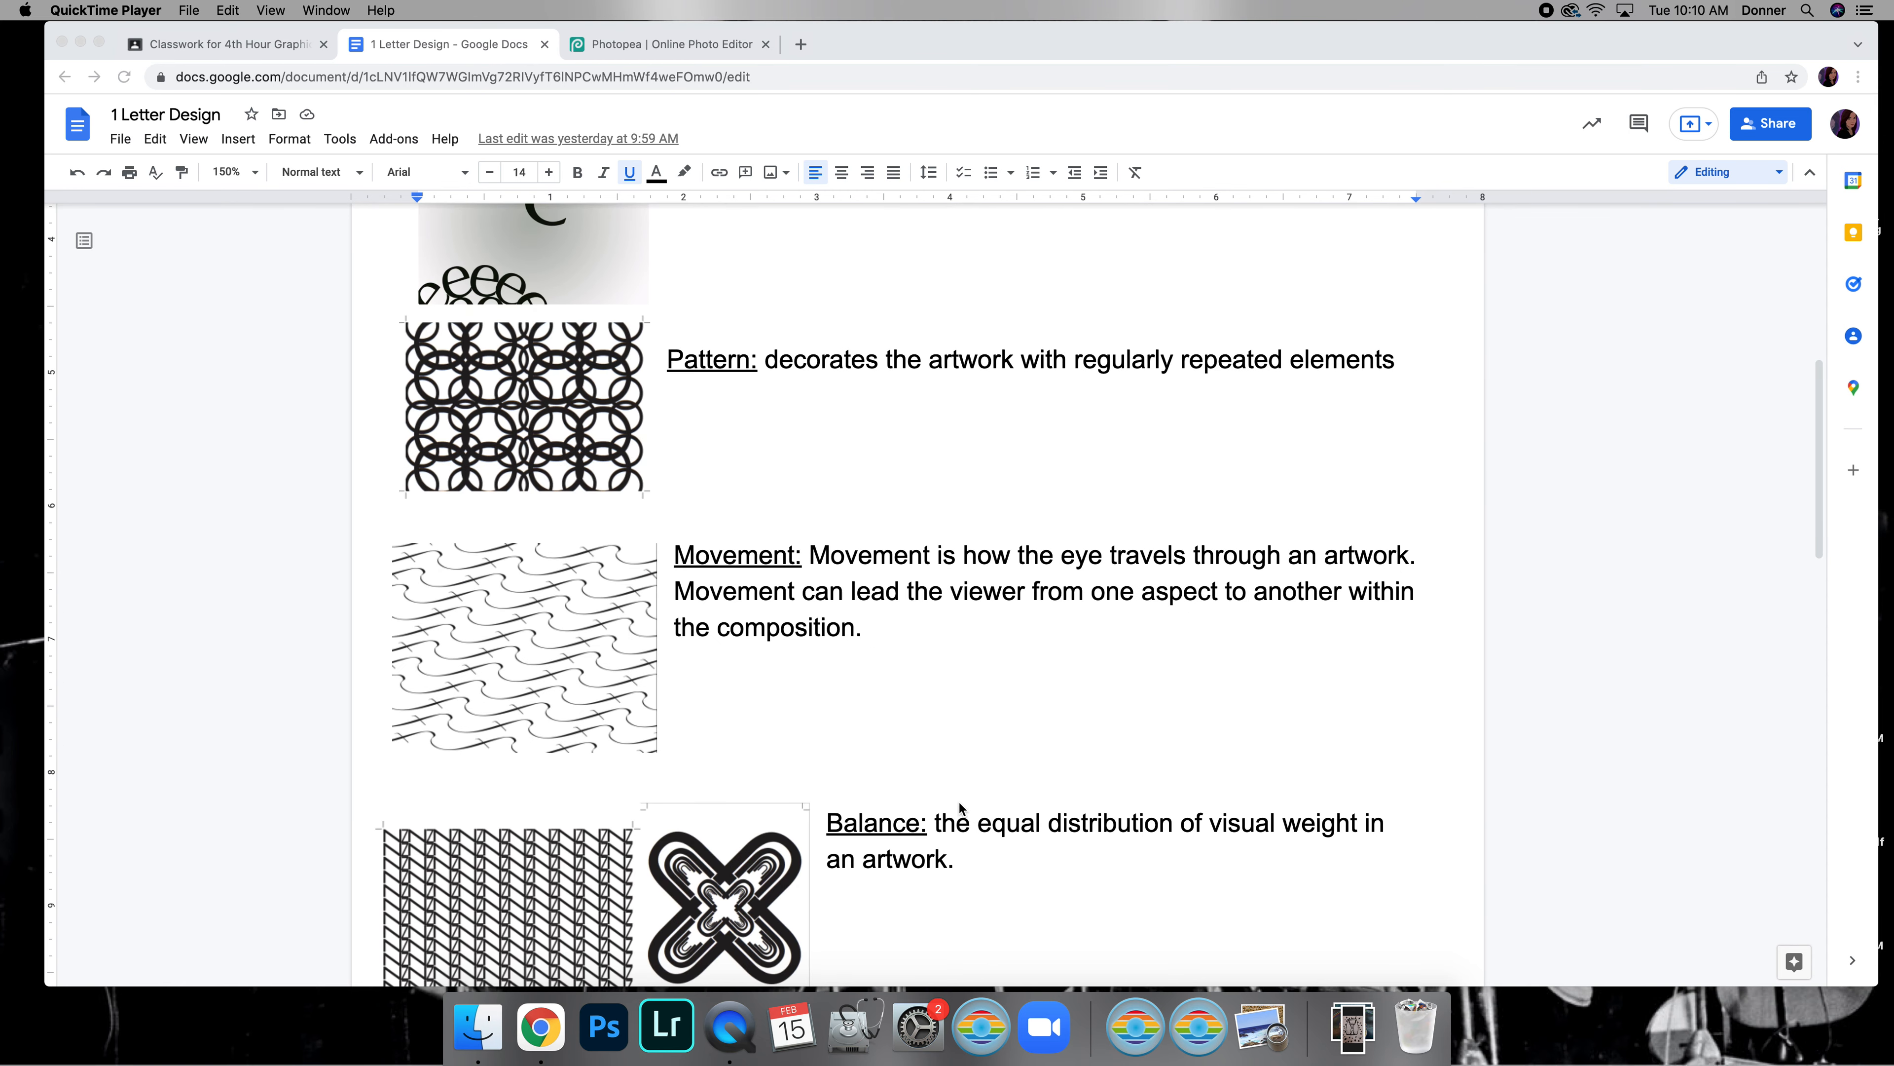
scroll(960, 808, up, 10)
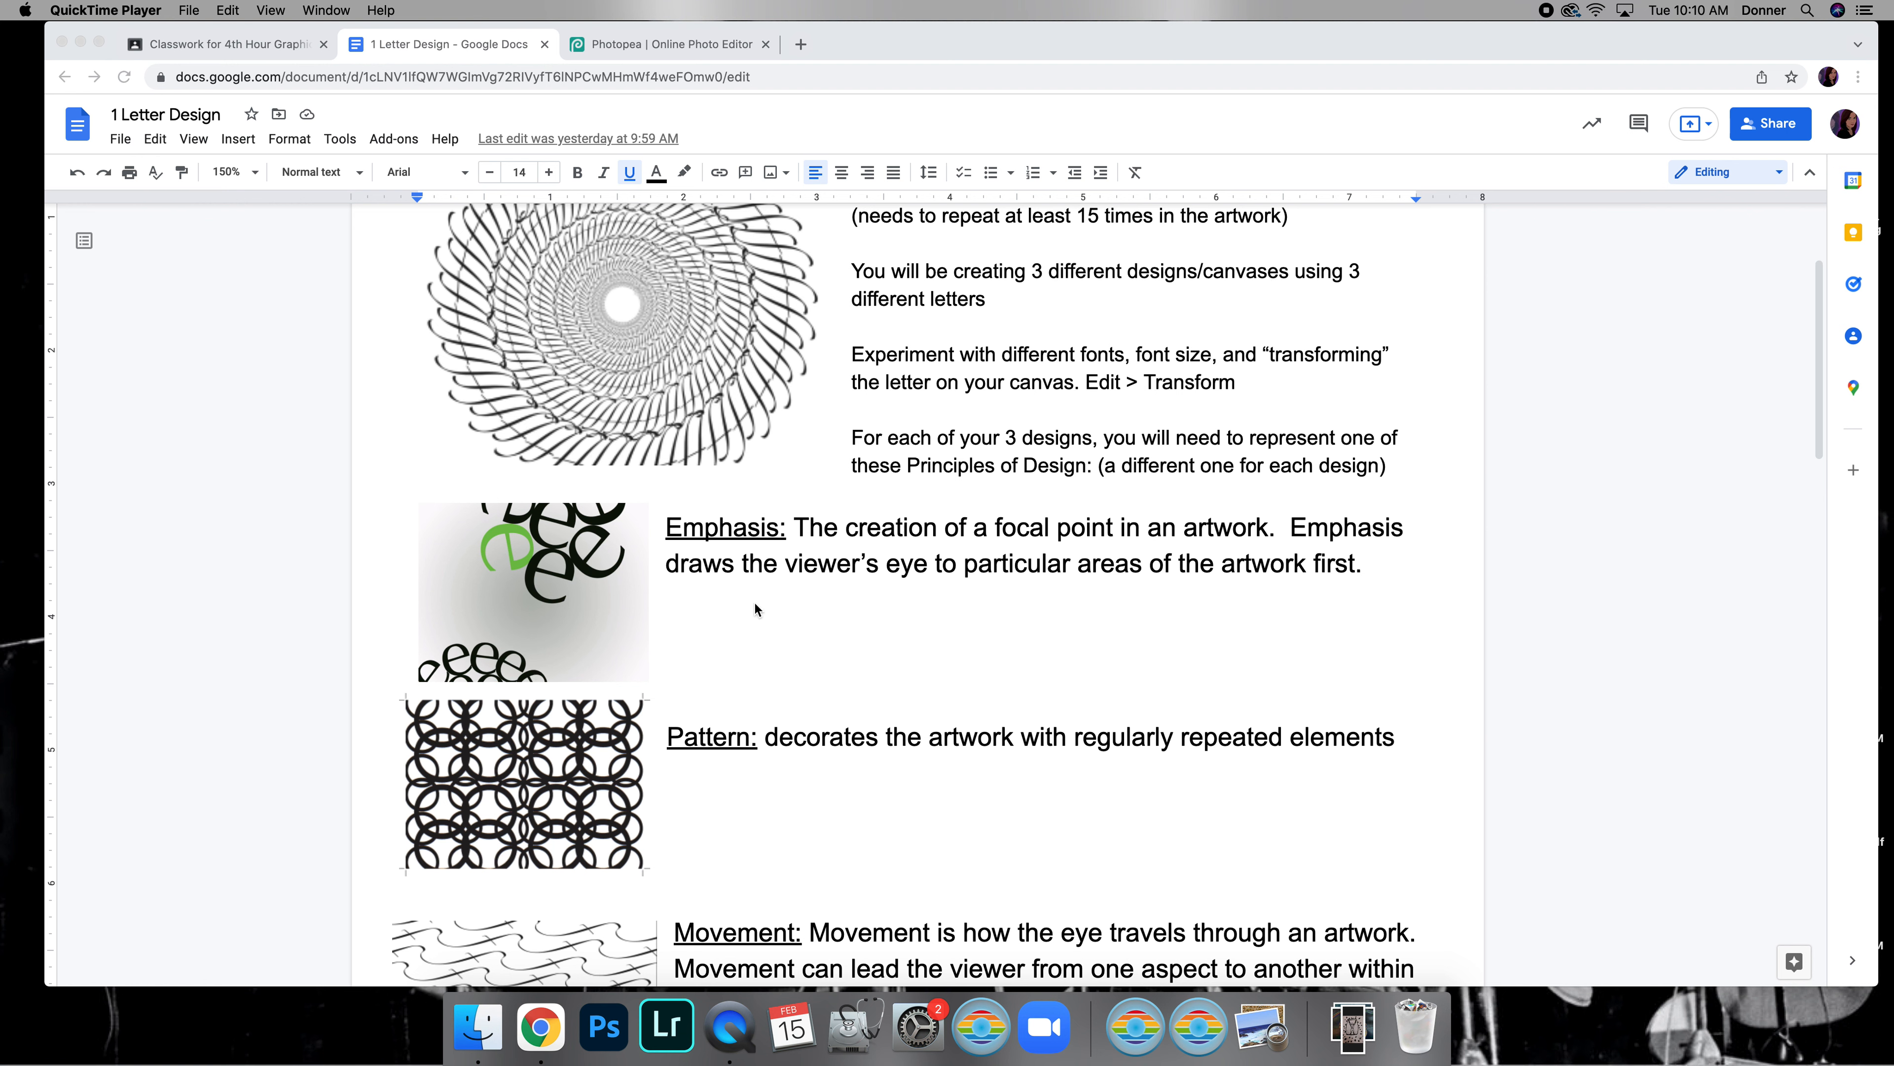
scroll(753, 605, down, 3)
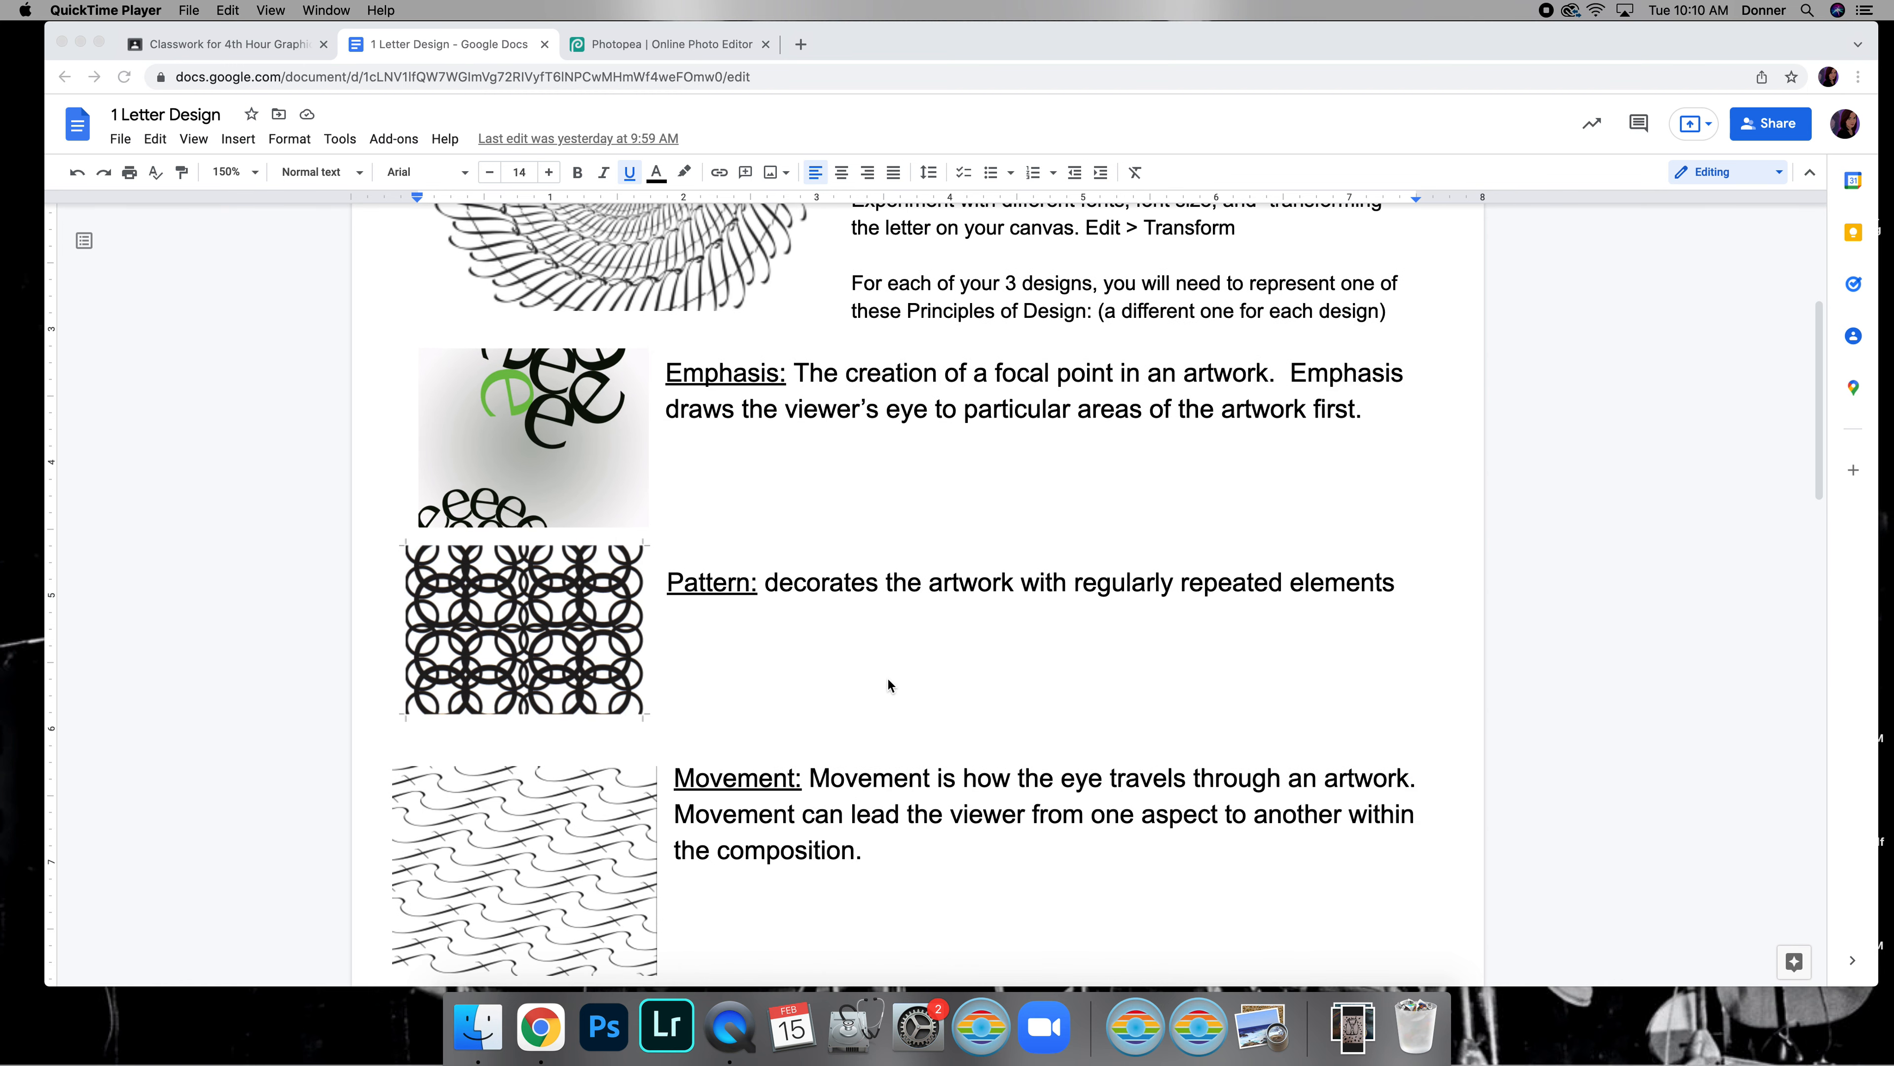
Switch to Photopea and start a new project named "1 Letter Design #1"
click(645, 44)
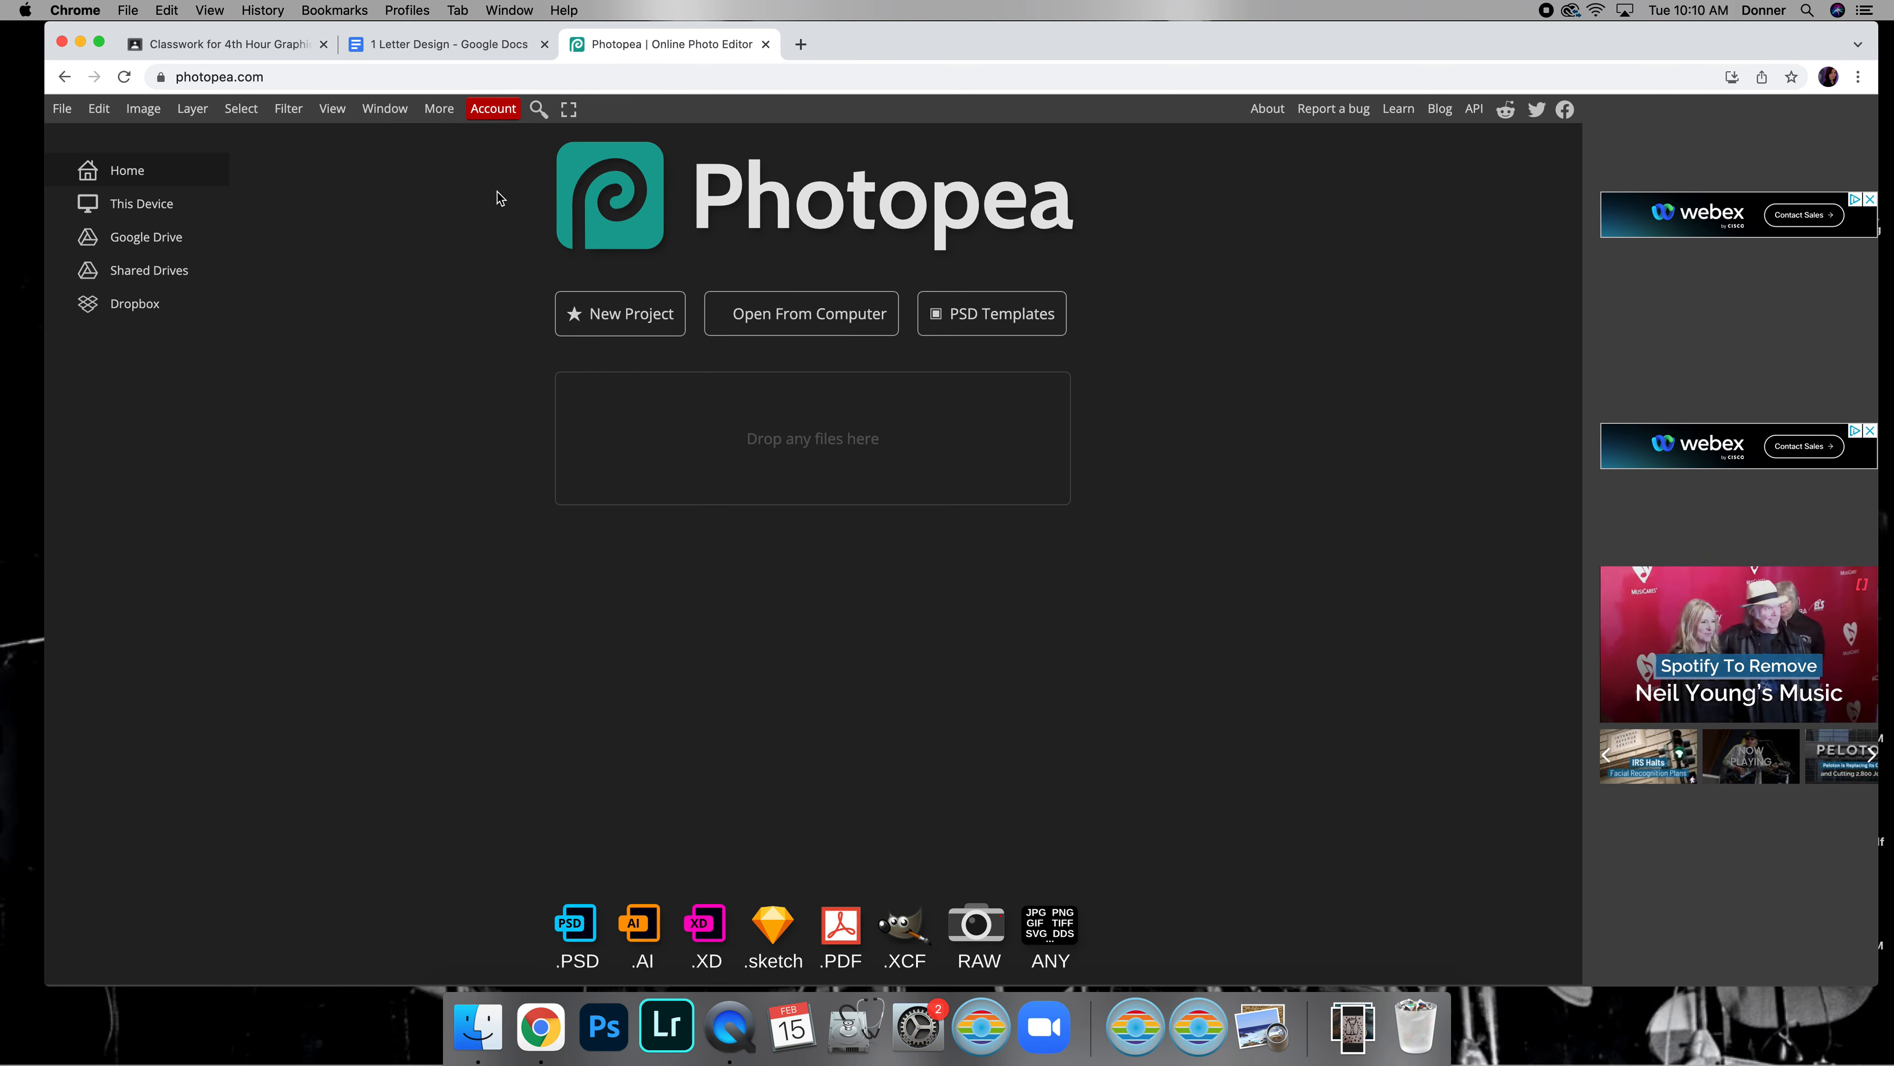
click(67, 112)
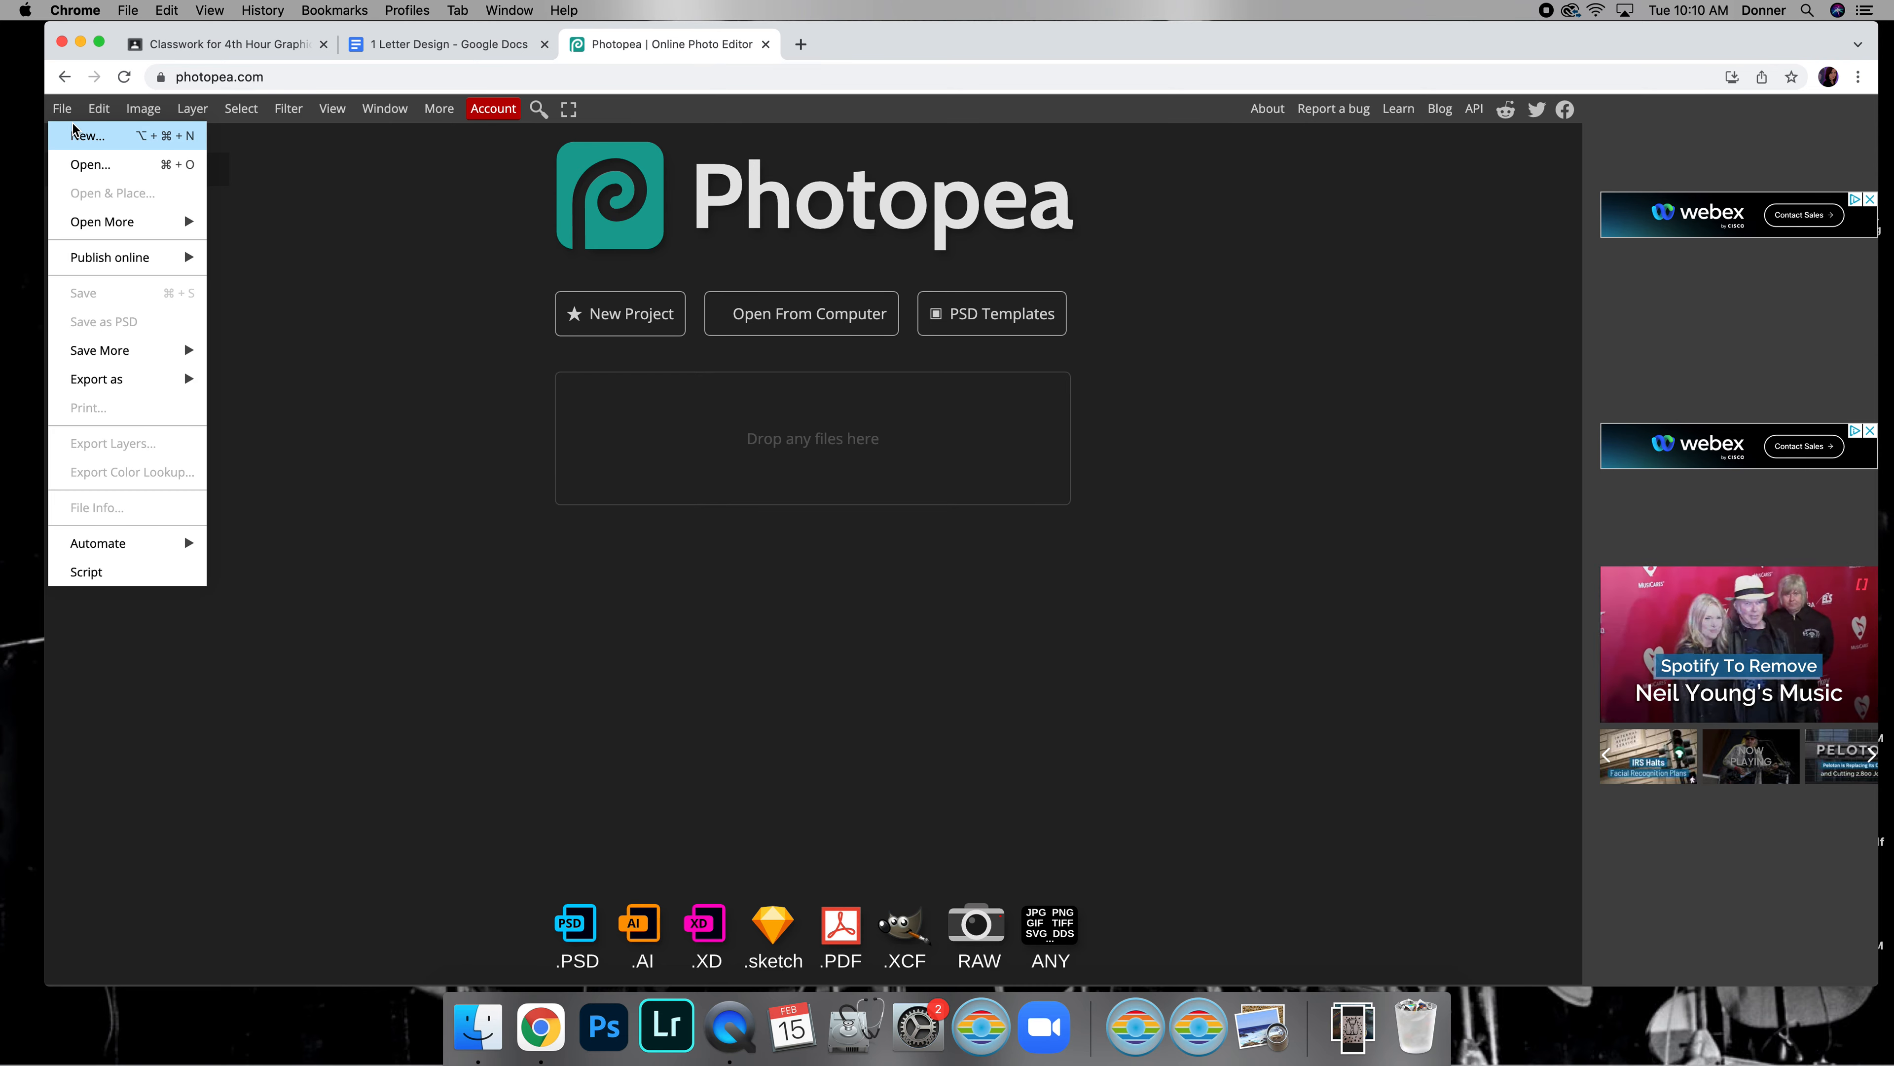
click(81, 135)
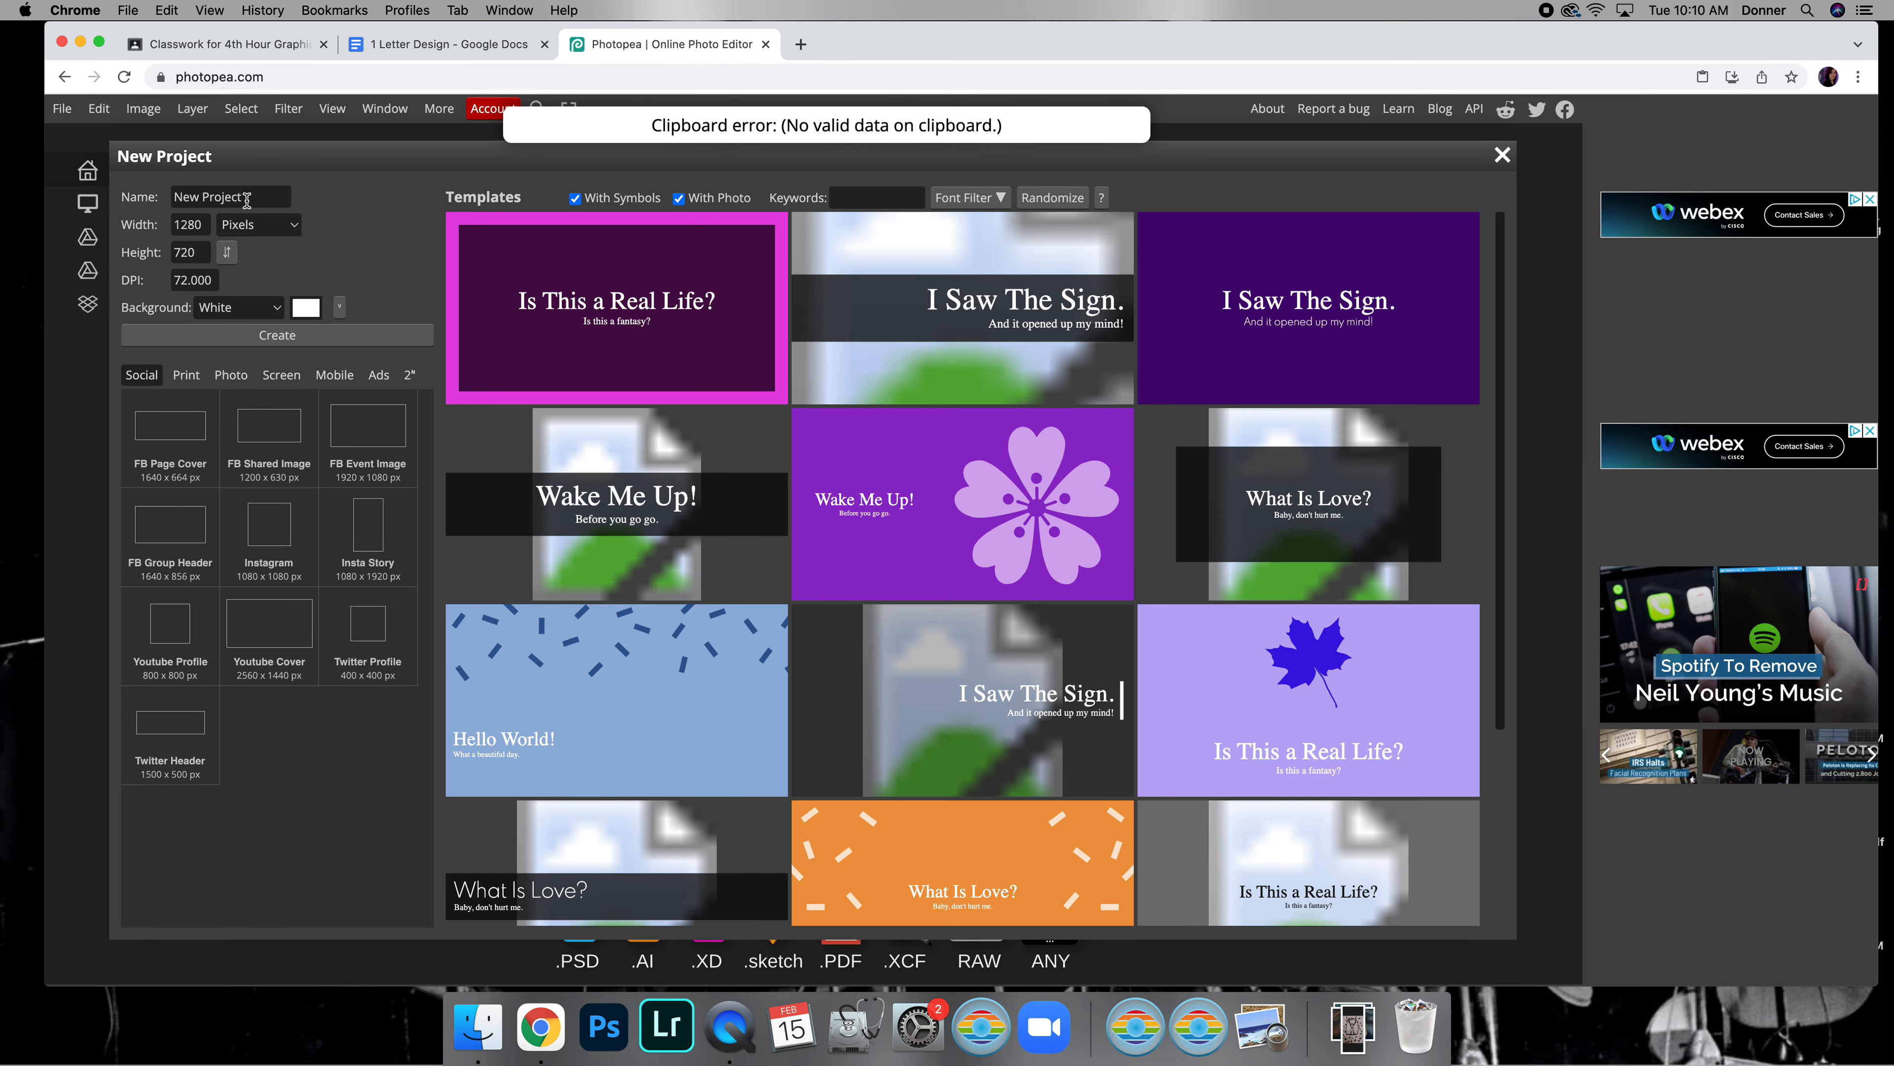
double_click(250, 196)
click(249, 196)
triple_click(249, 196)
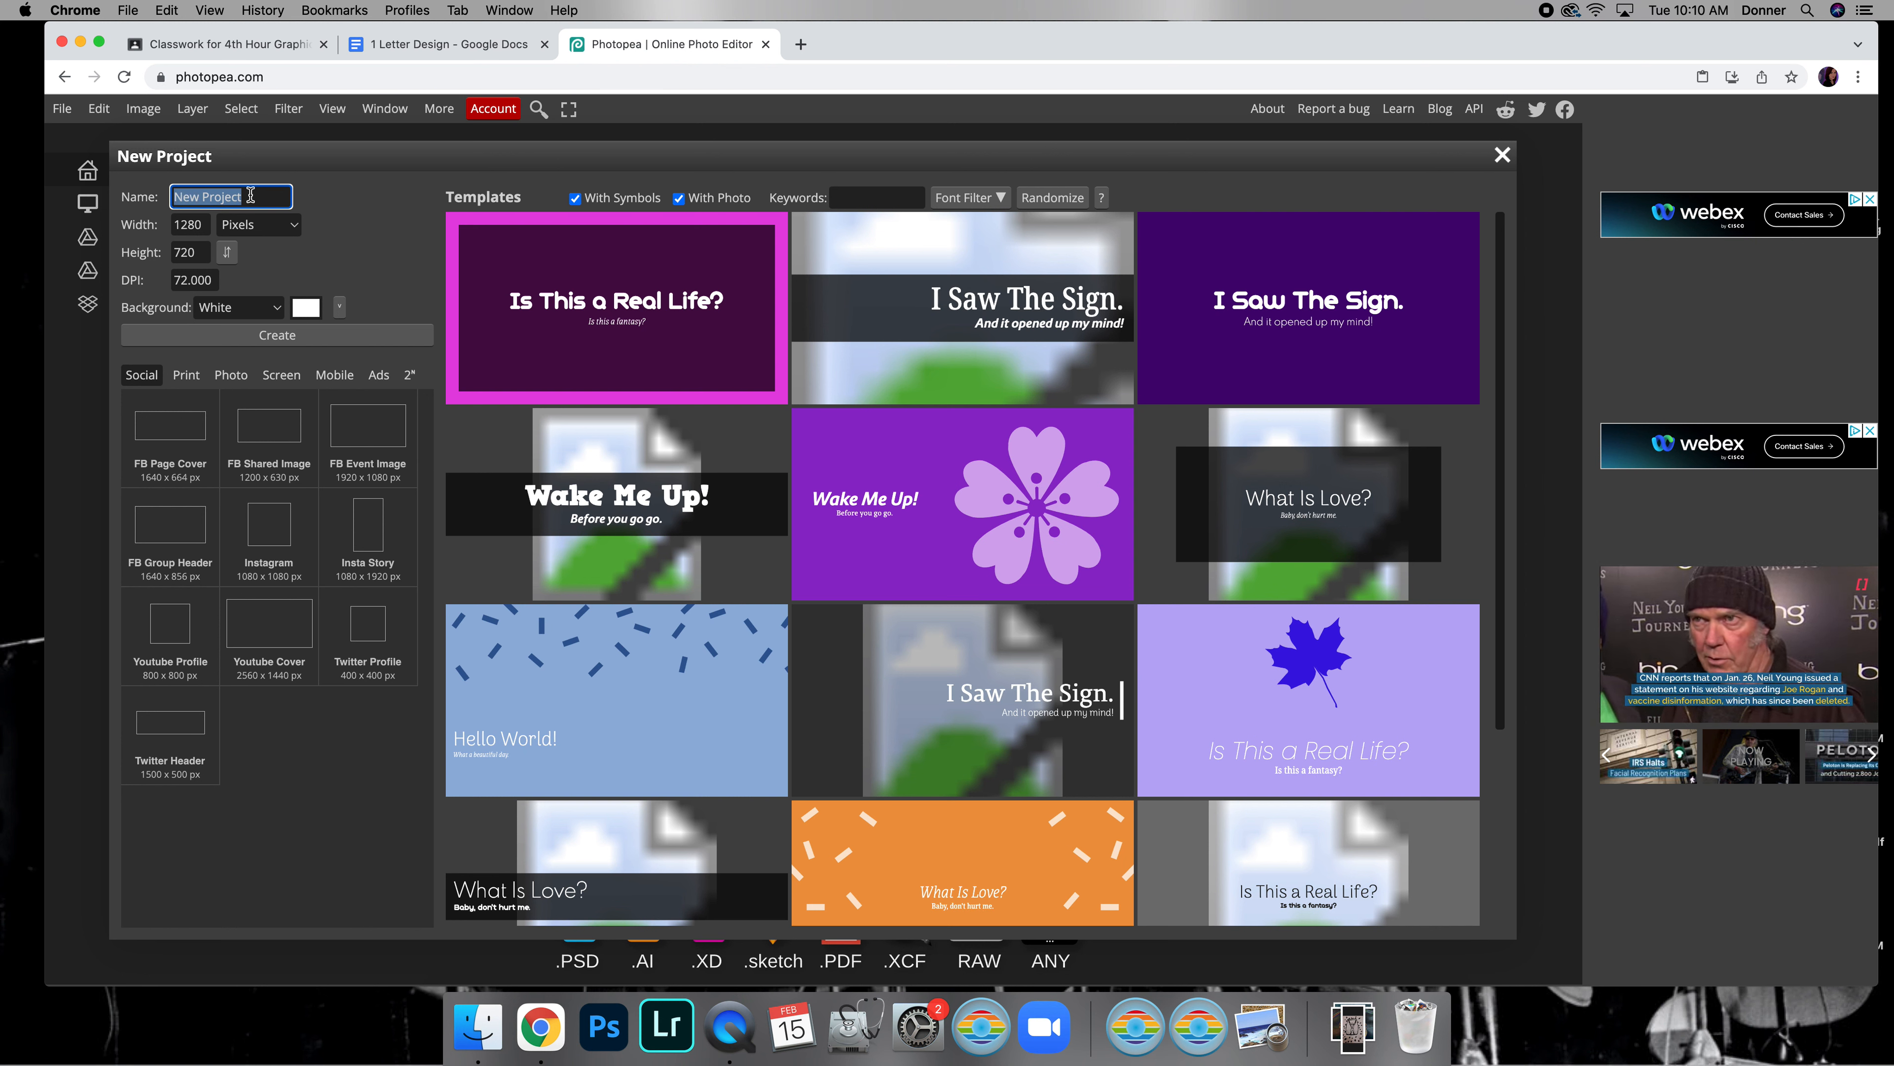
text(1 Letter Design #1)
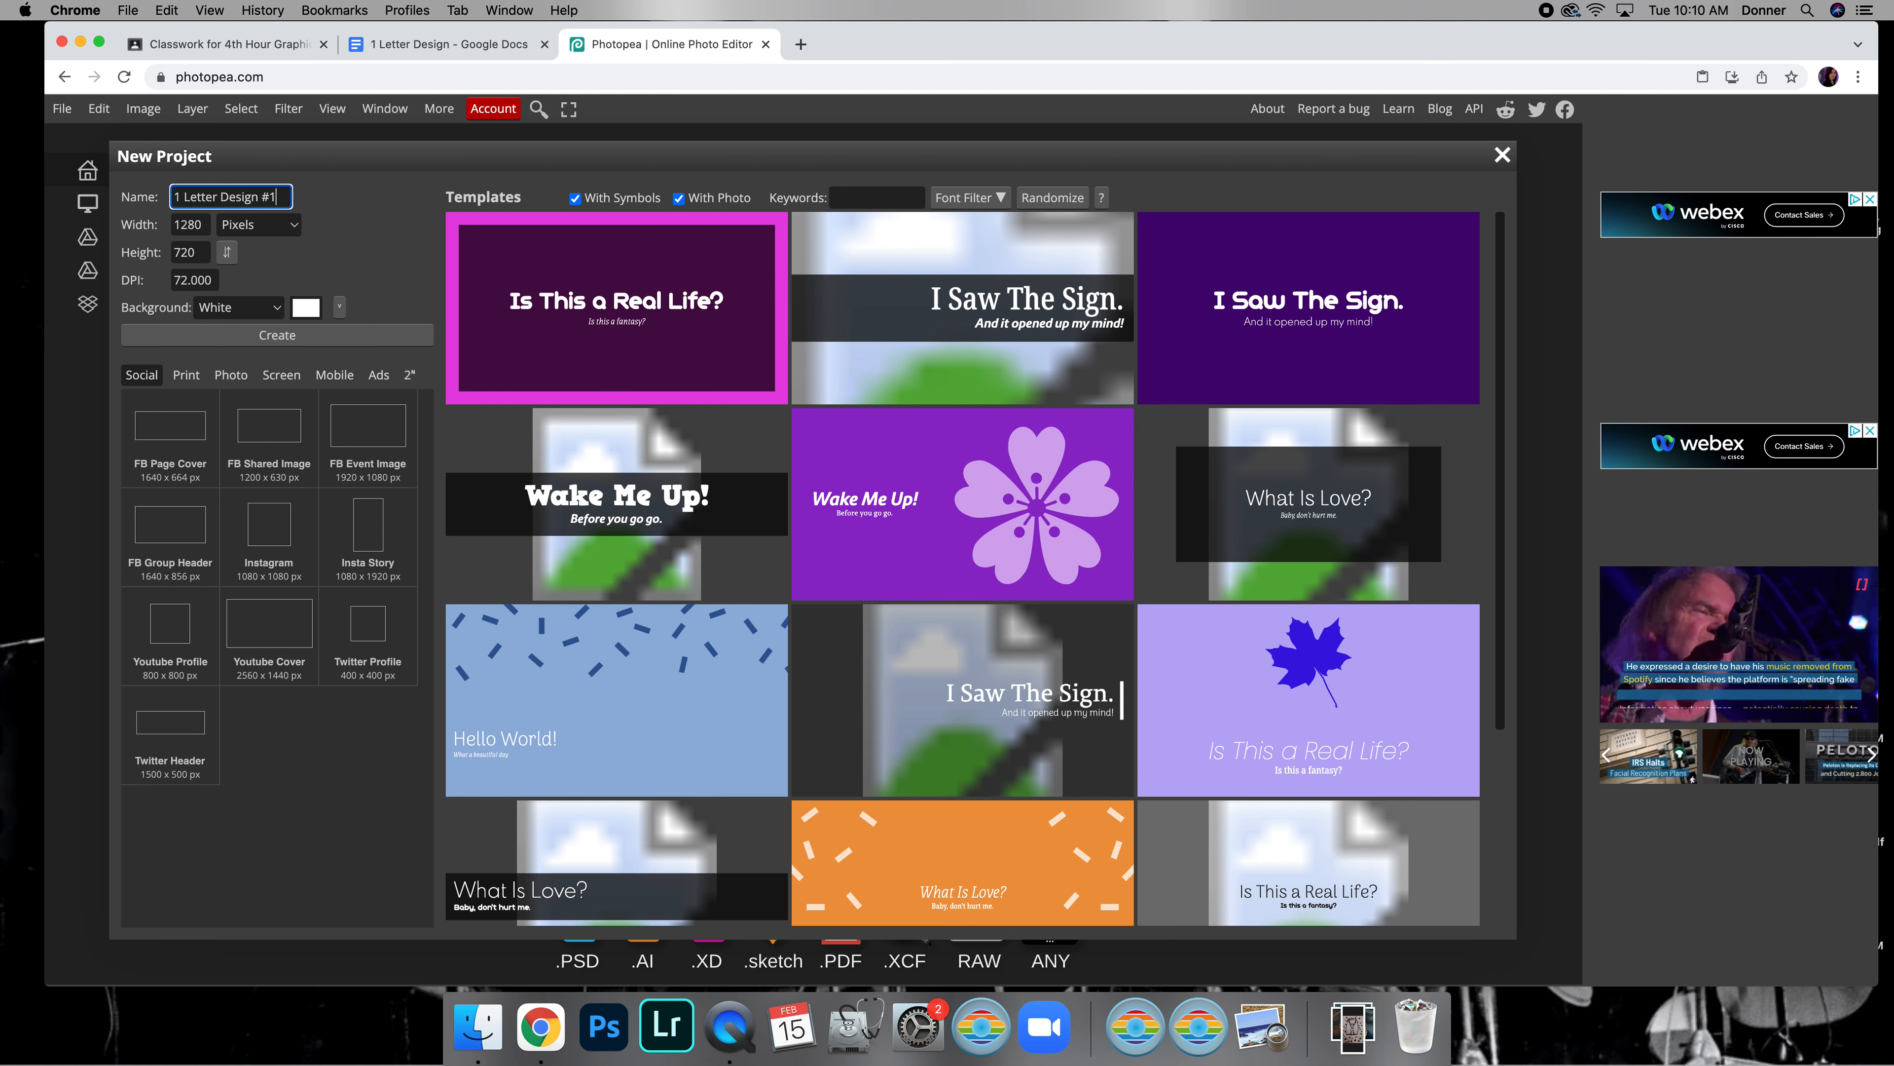
Create the project canvas at 5 by 5 inches with a resolution of 200 DPI
click(268, 230)
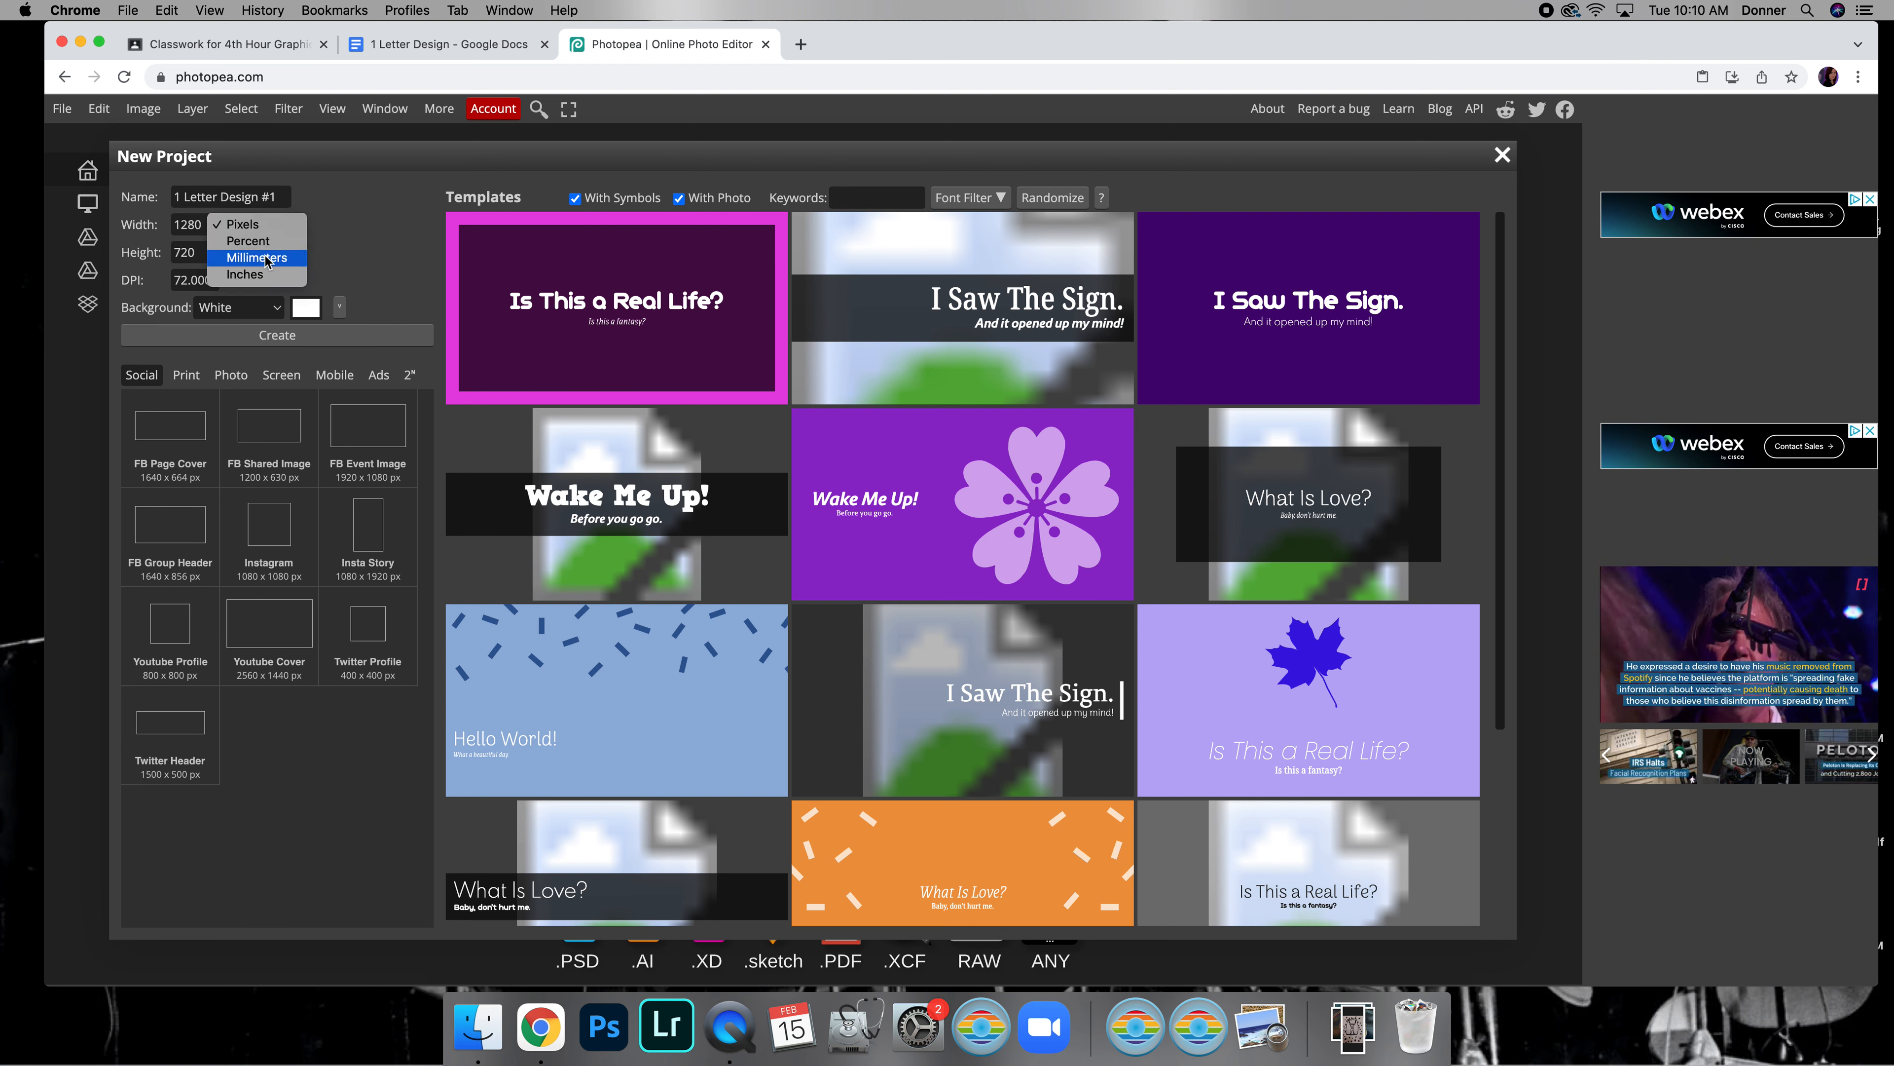
click(247, 275)
double_click(201, 228)
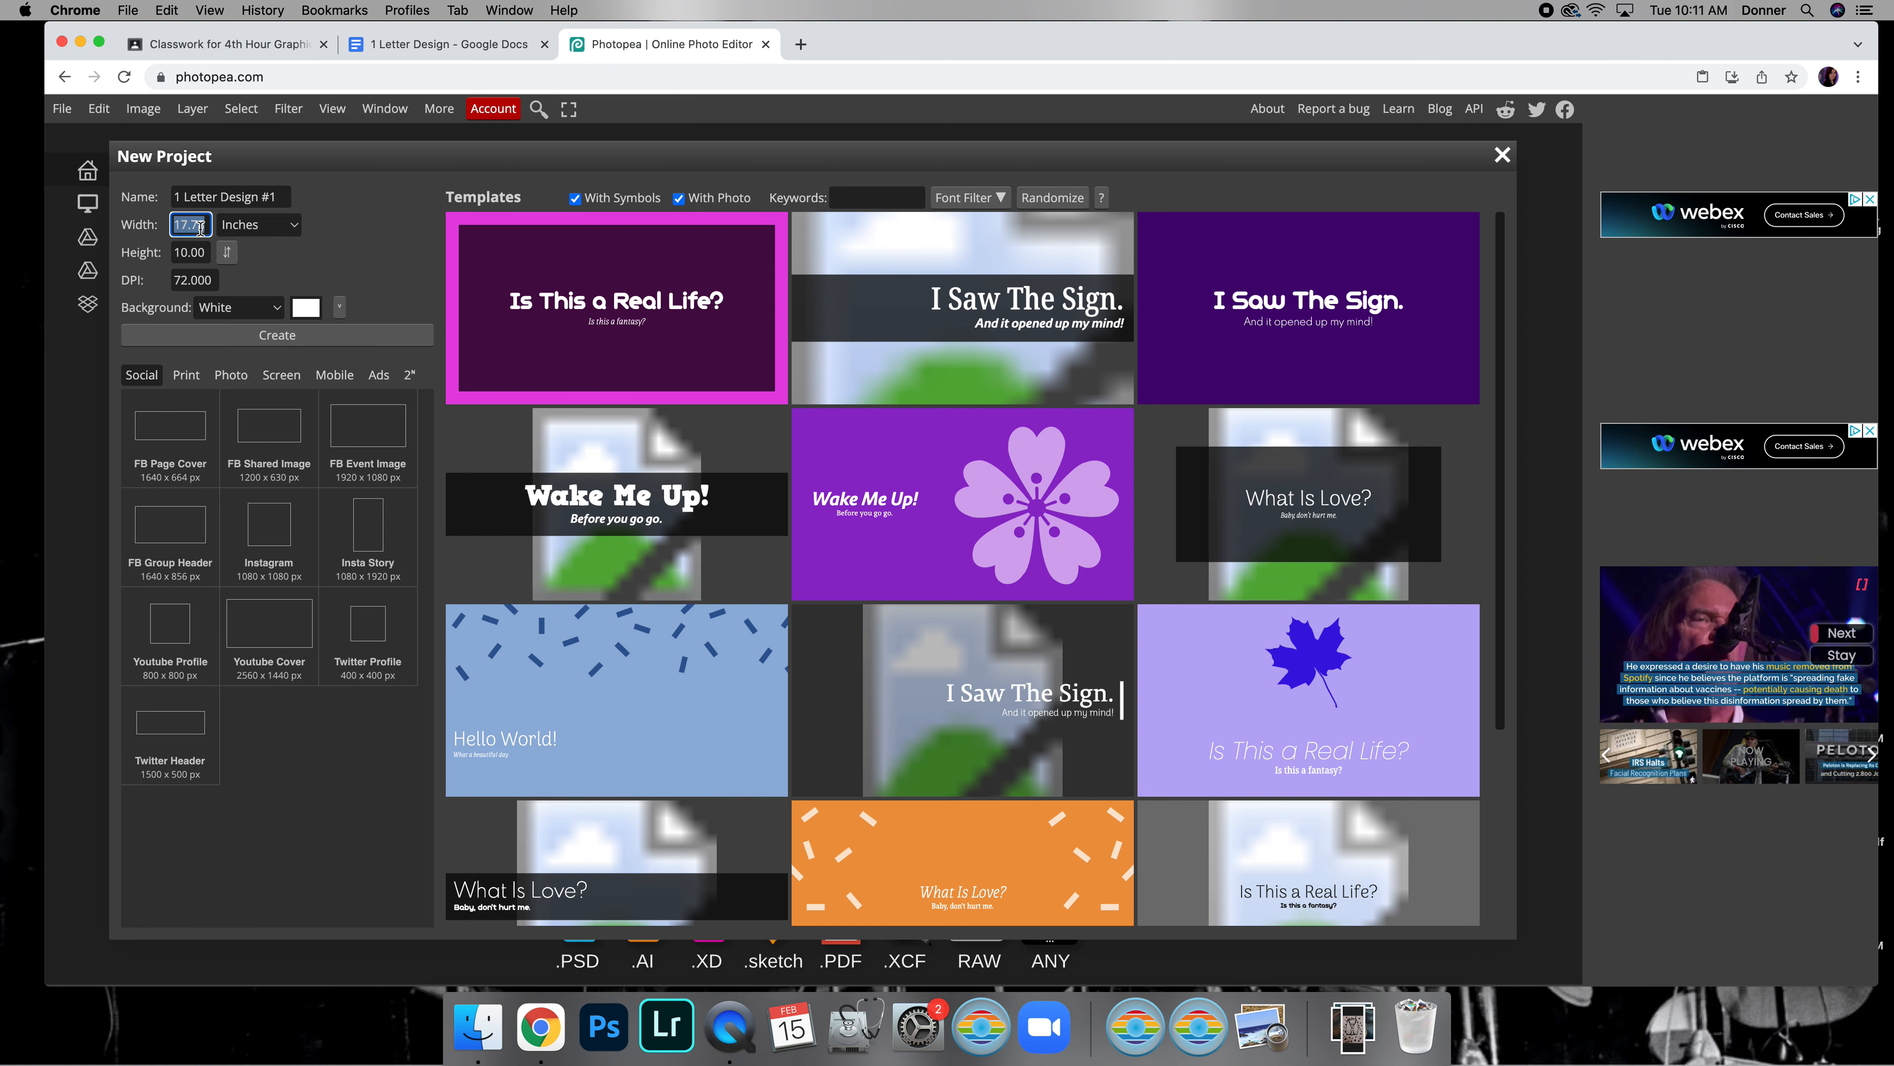
text(5)
key(Tab)
text(5)
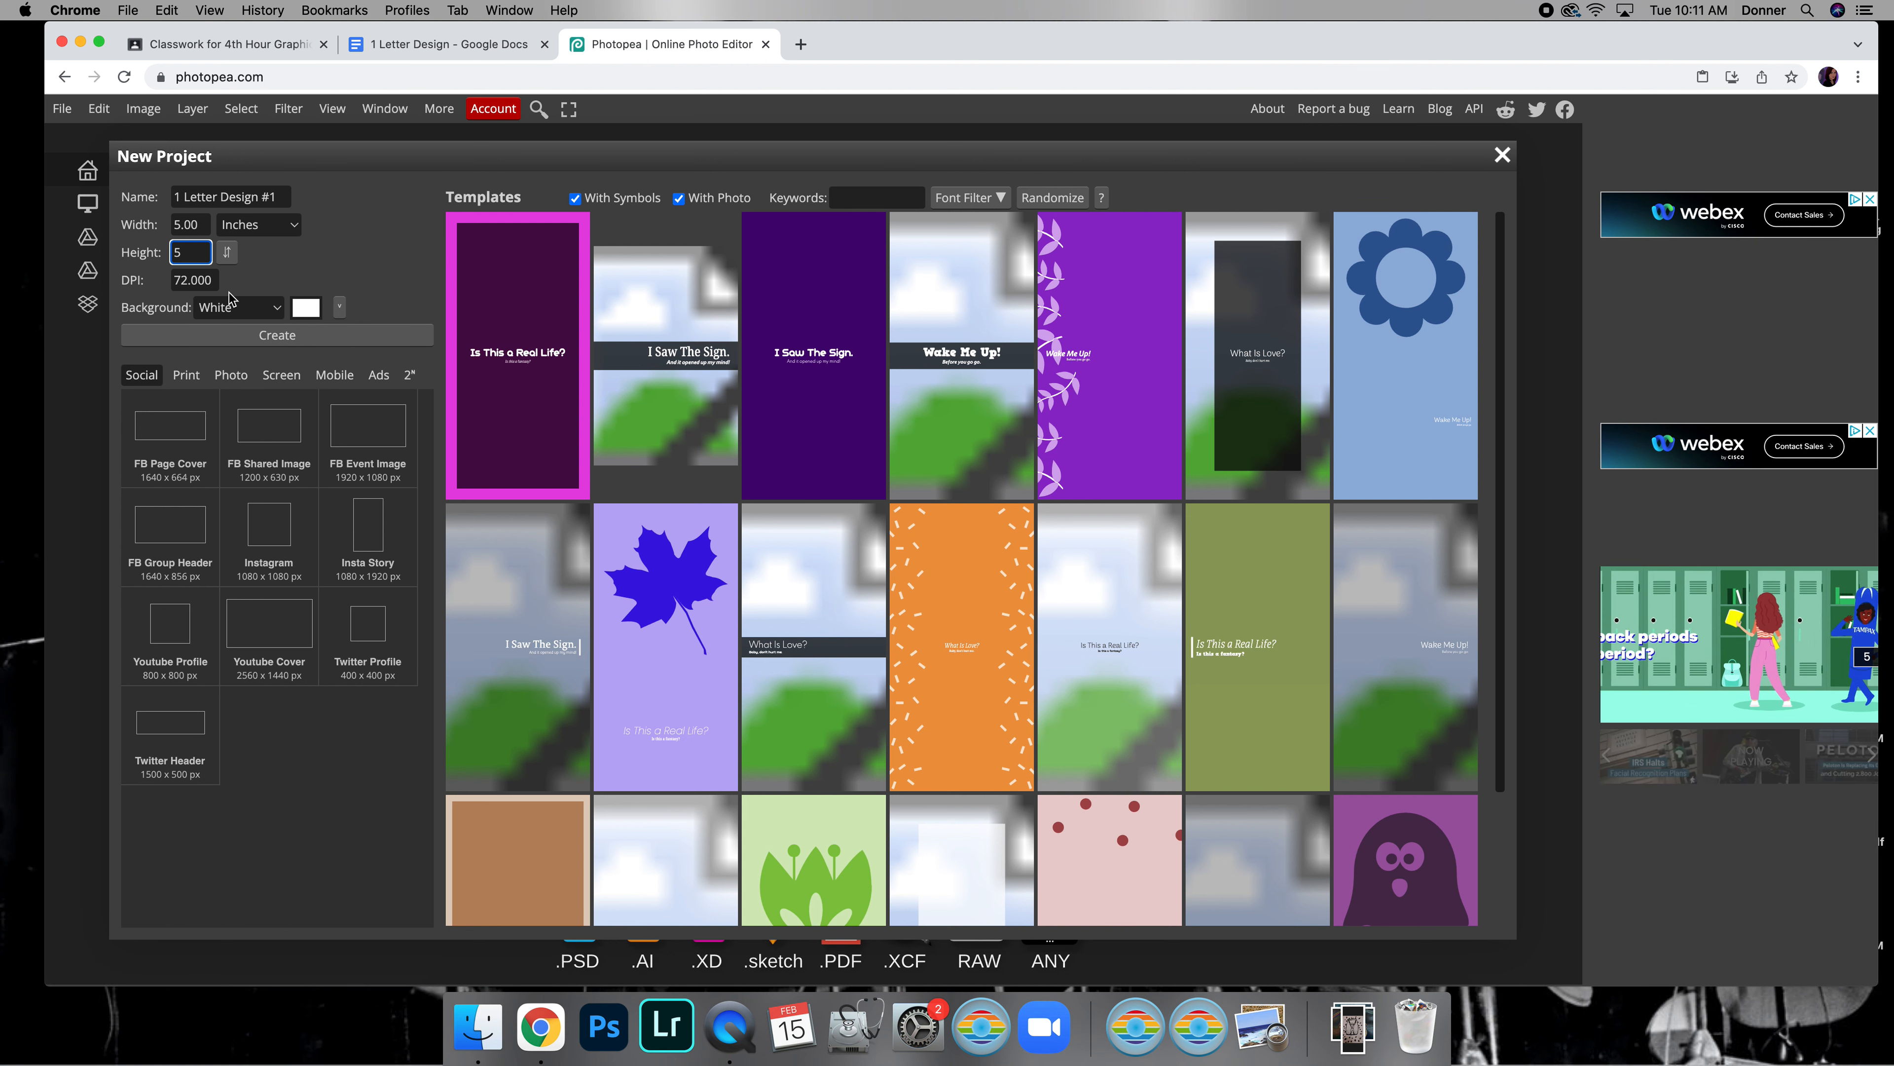
key(Tab)
text(200)
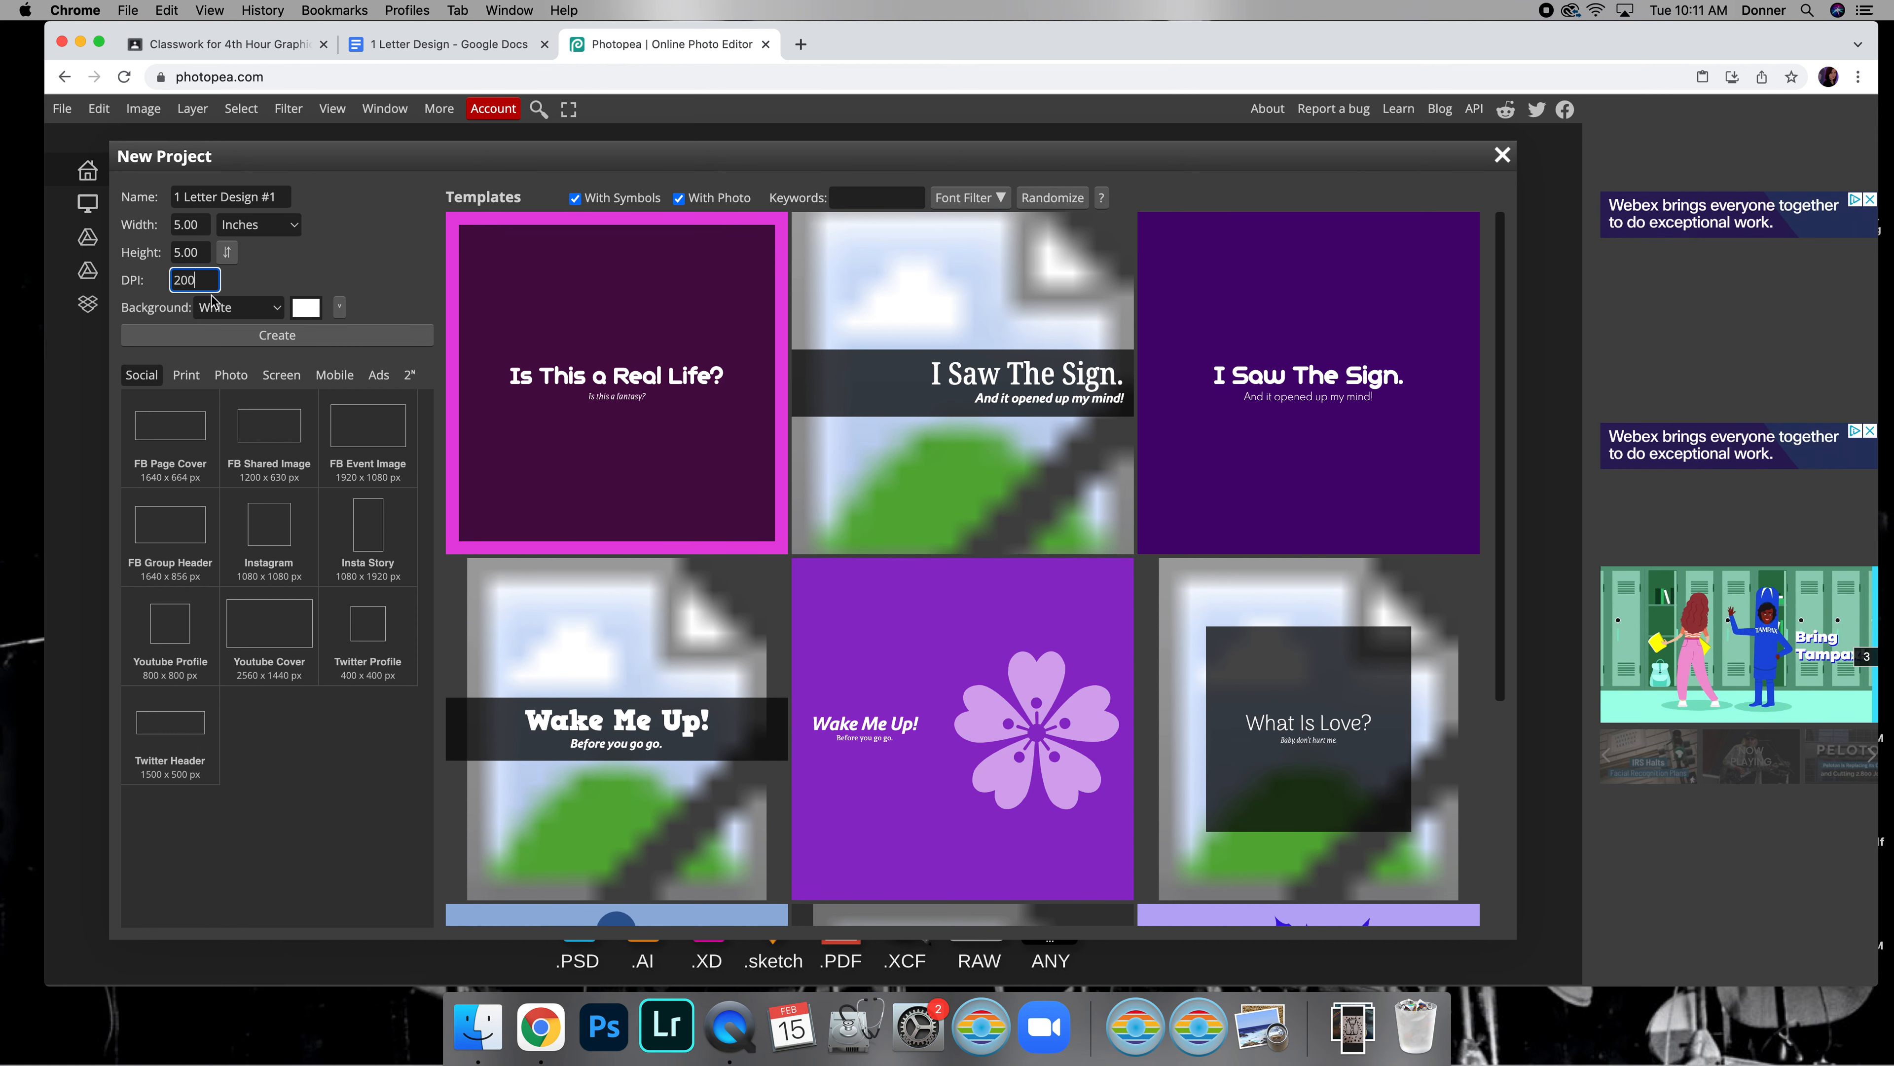
click(277, 335)
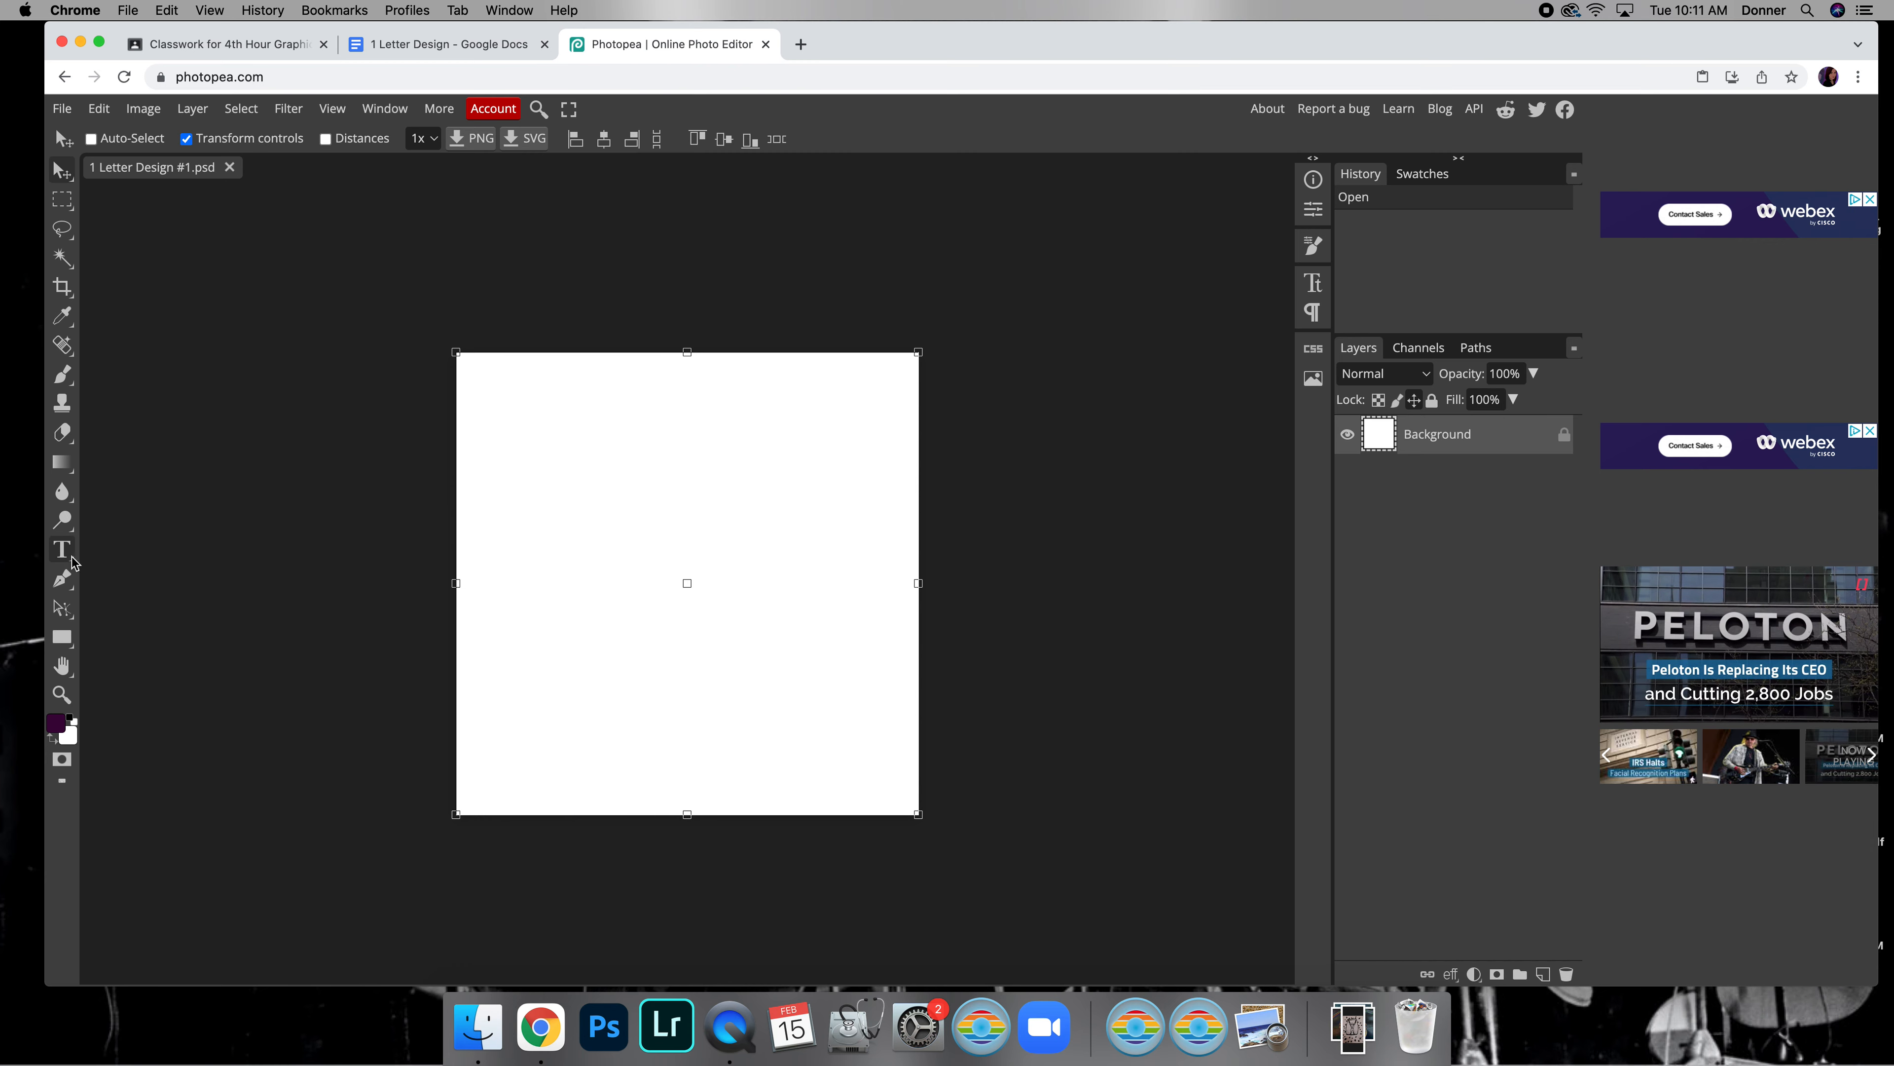
Look over the sample designs in the Google Docs assignment and v.PNG in Google Classroom, and return to Photopea
click(402, 46)
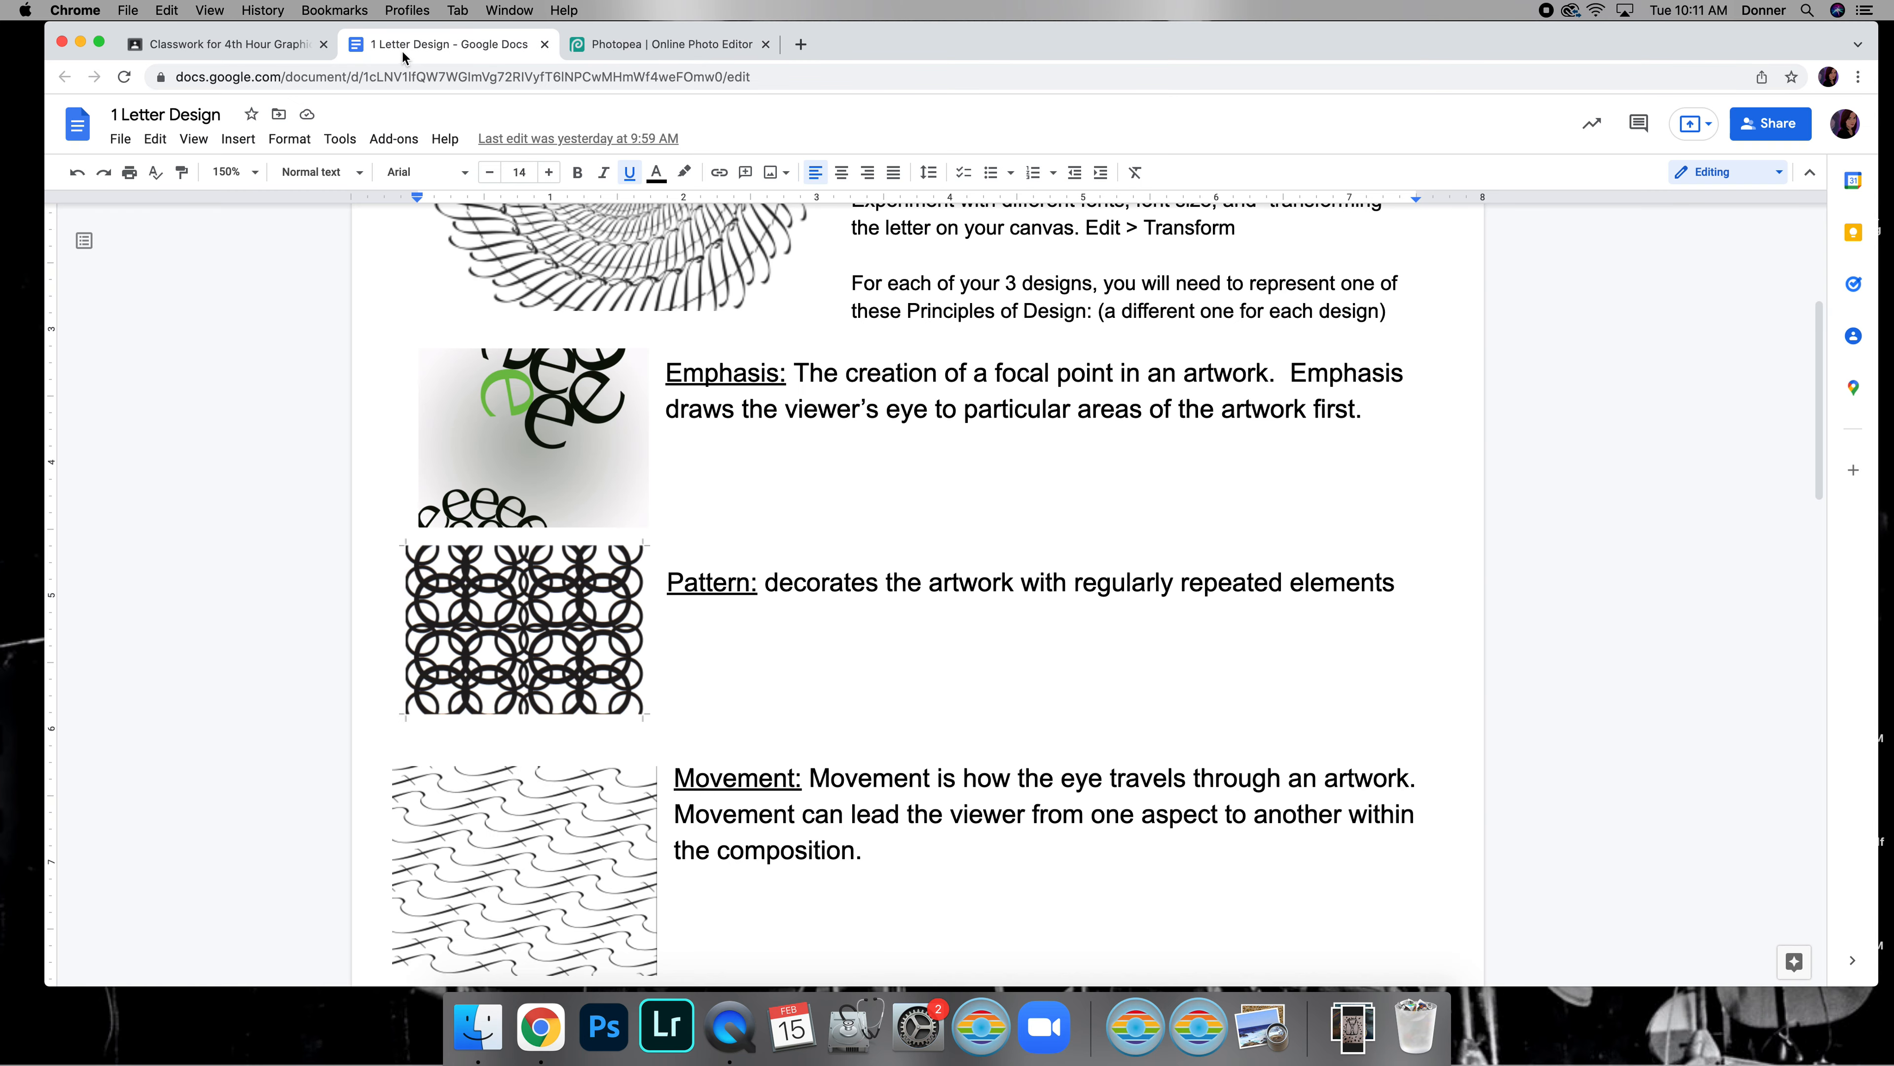
scroll(1014, 623, down, 20)
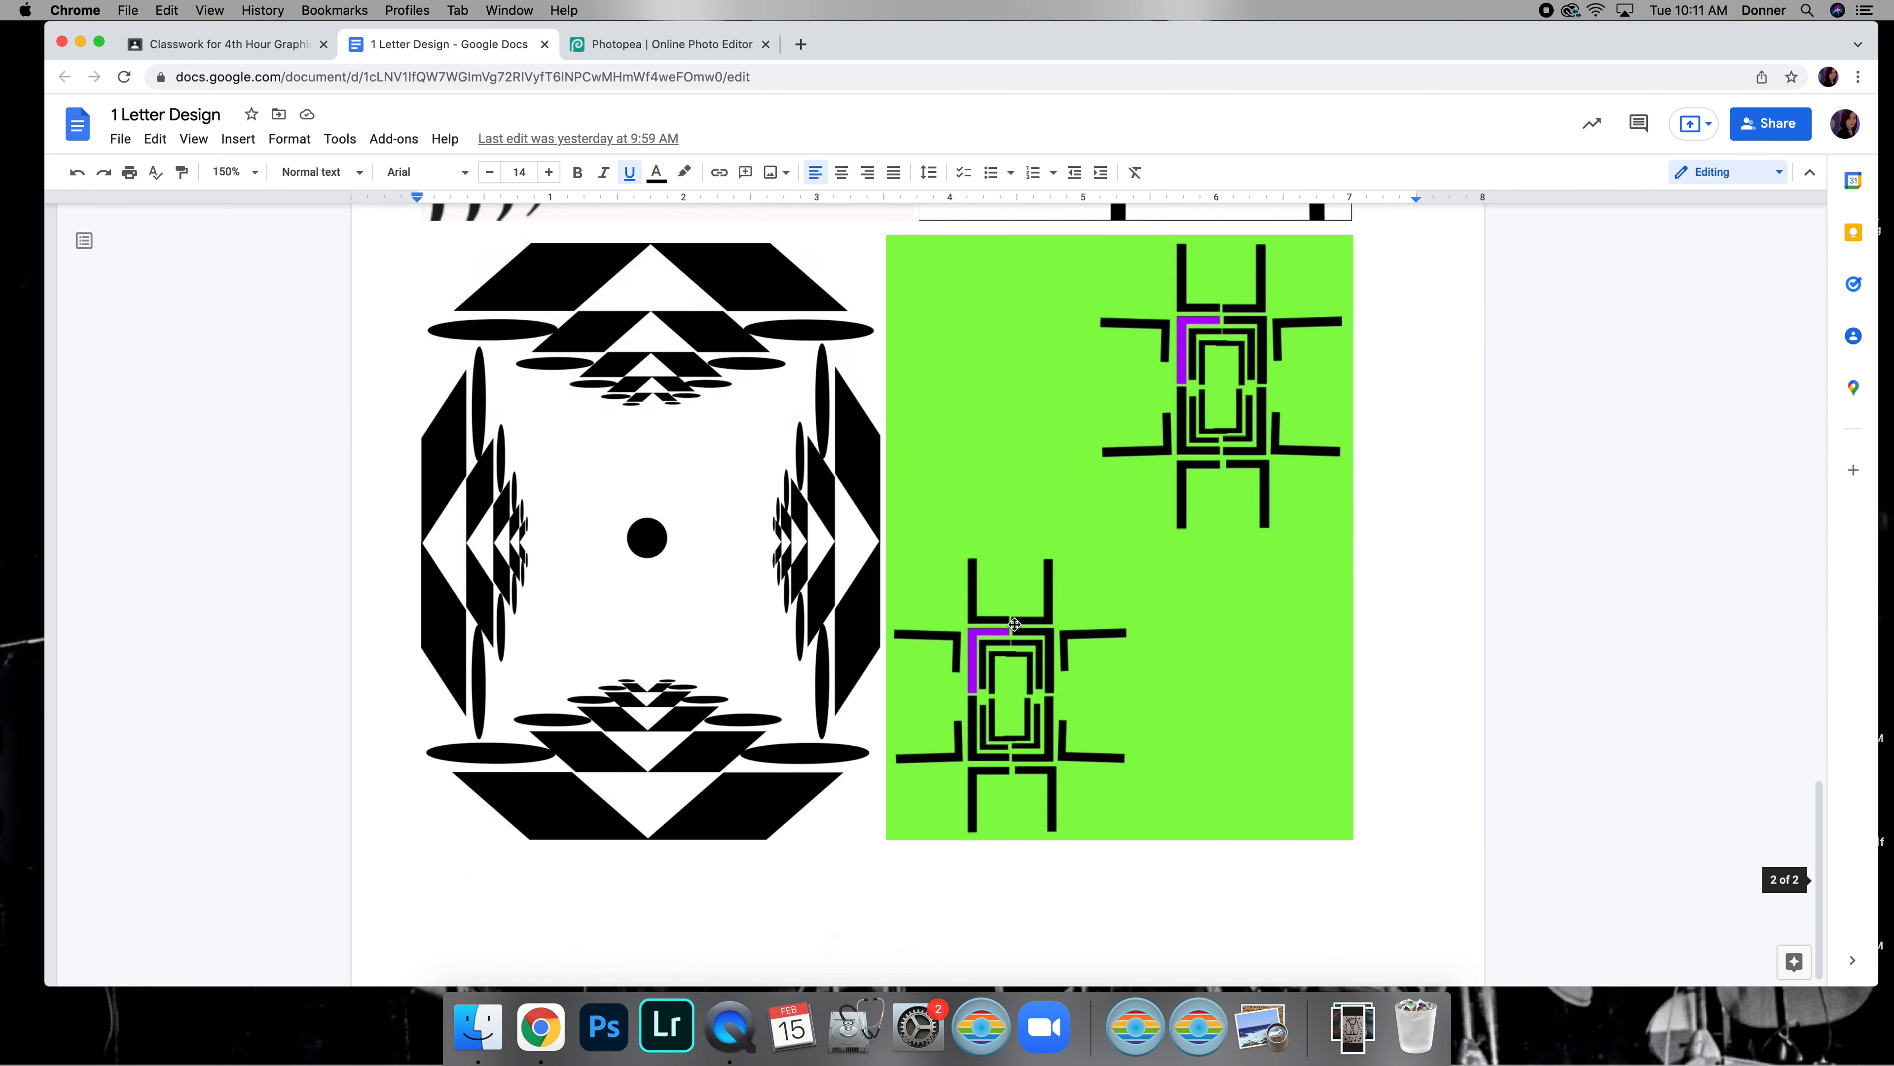
scroll(1256, 643, up, 12)
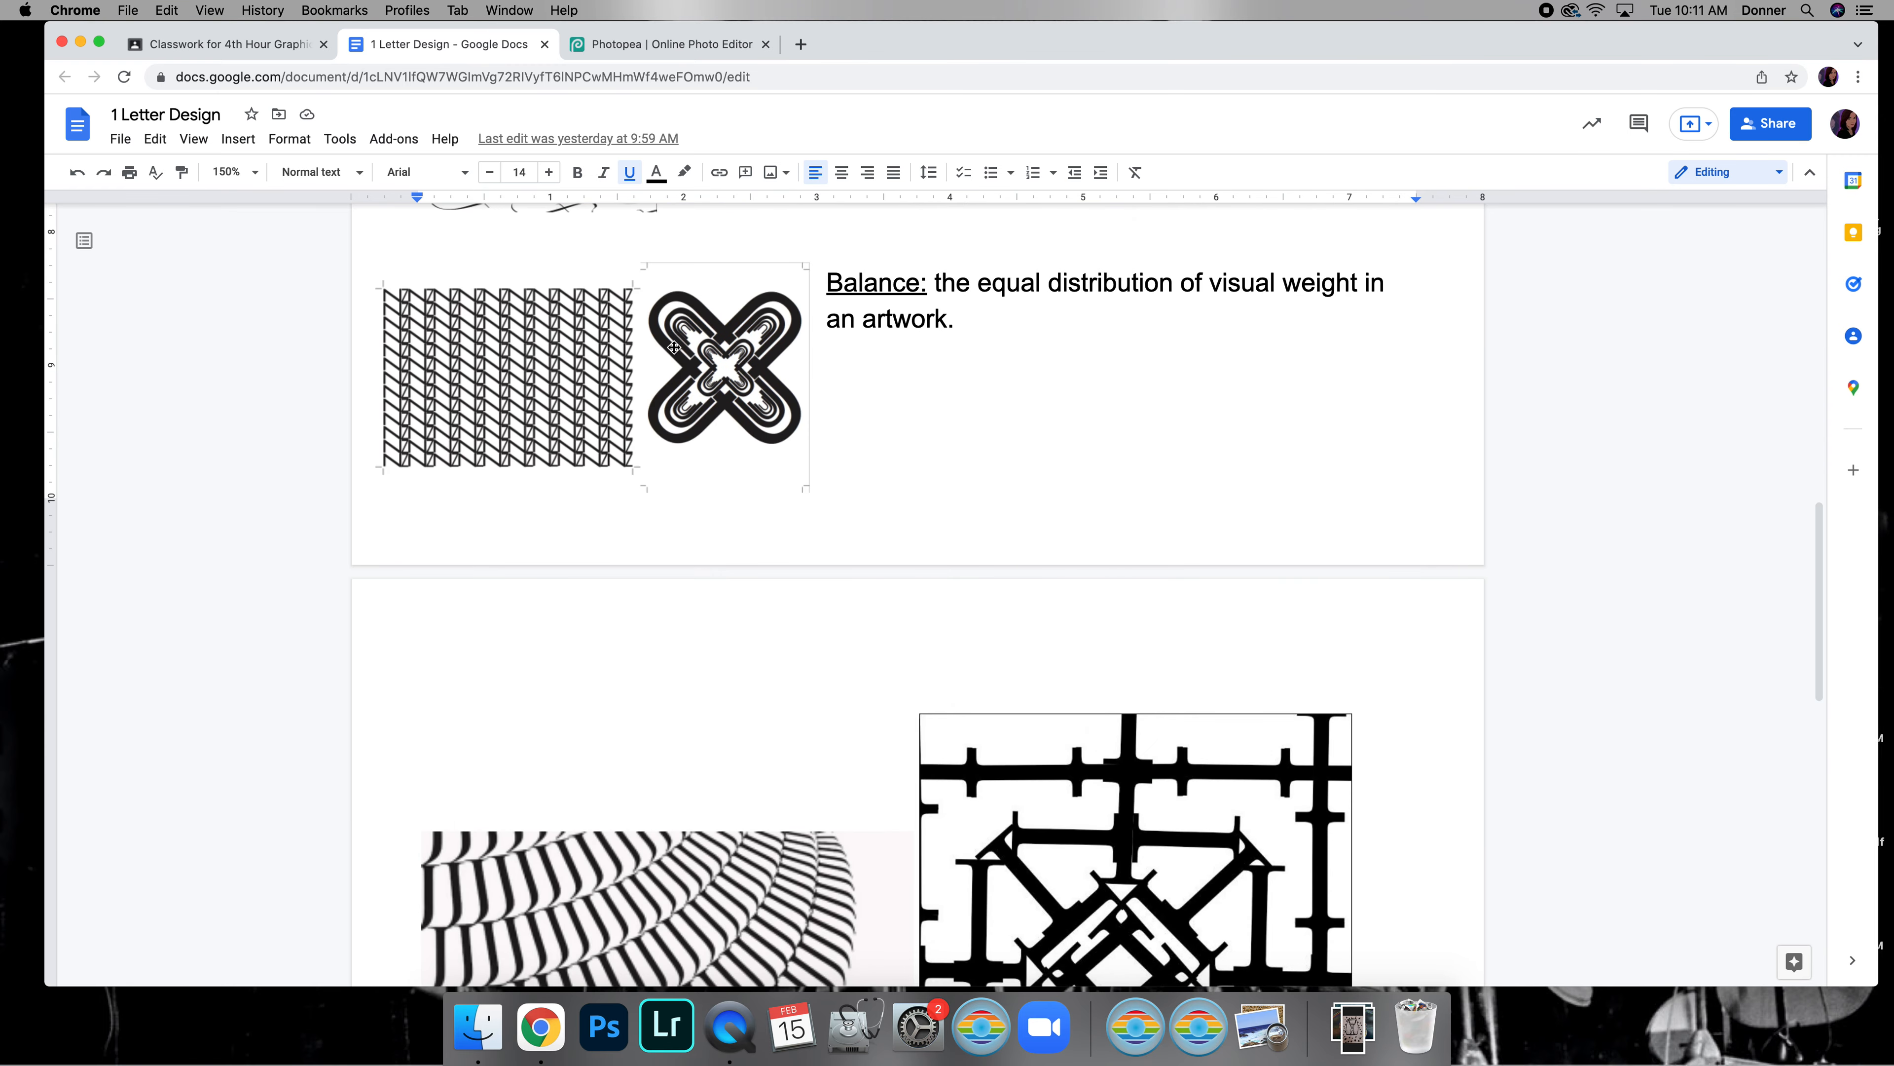
click(224, 43)
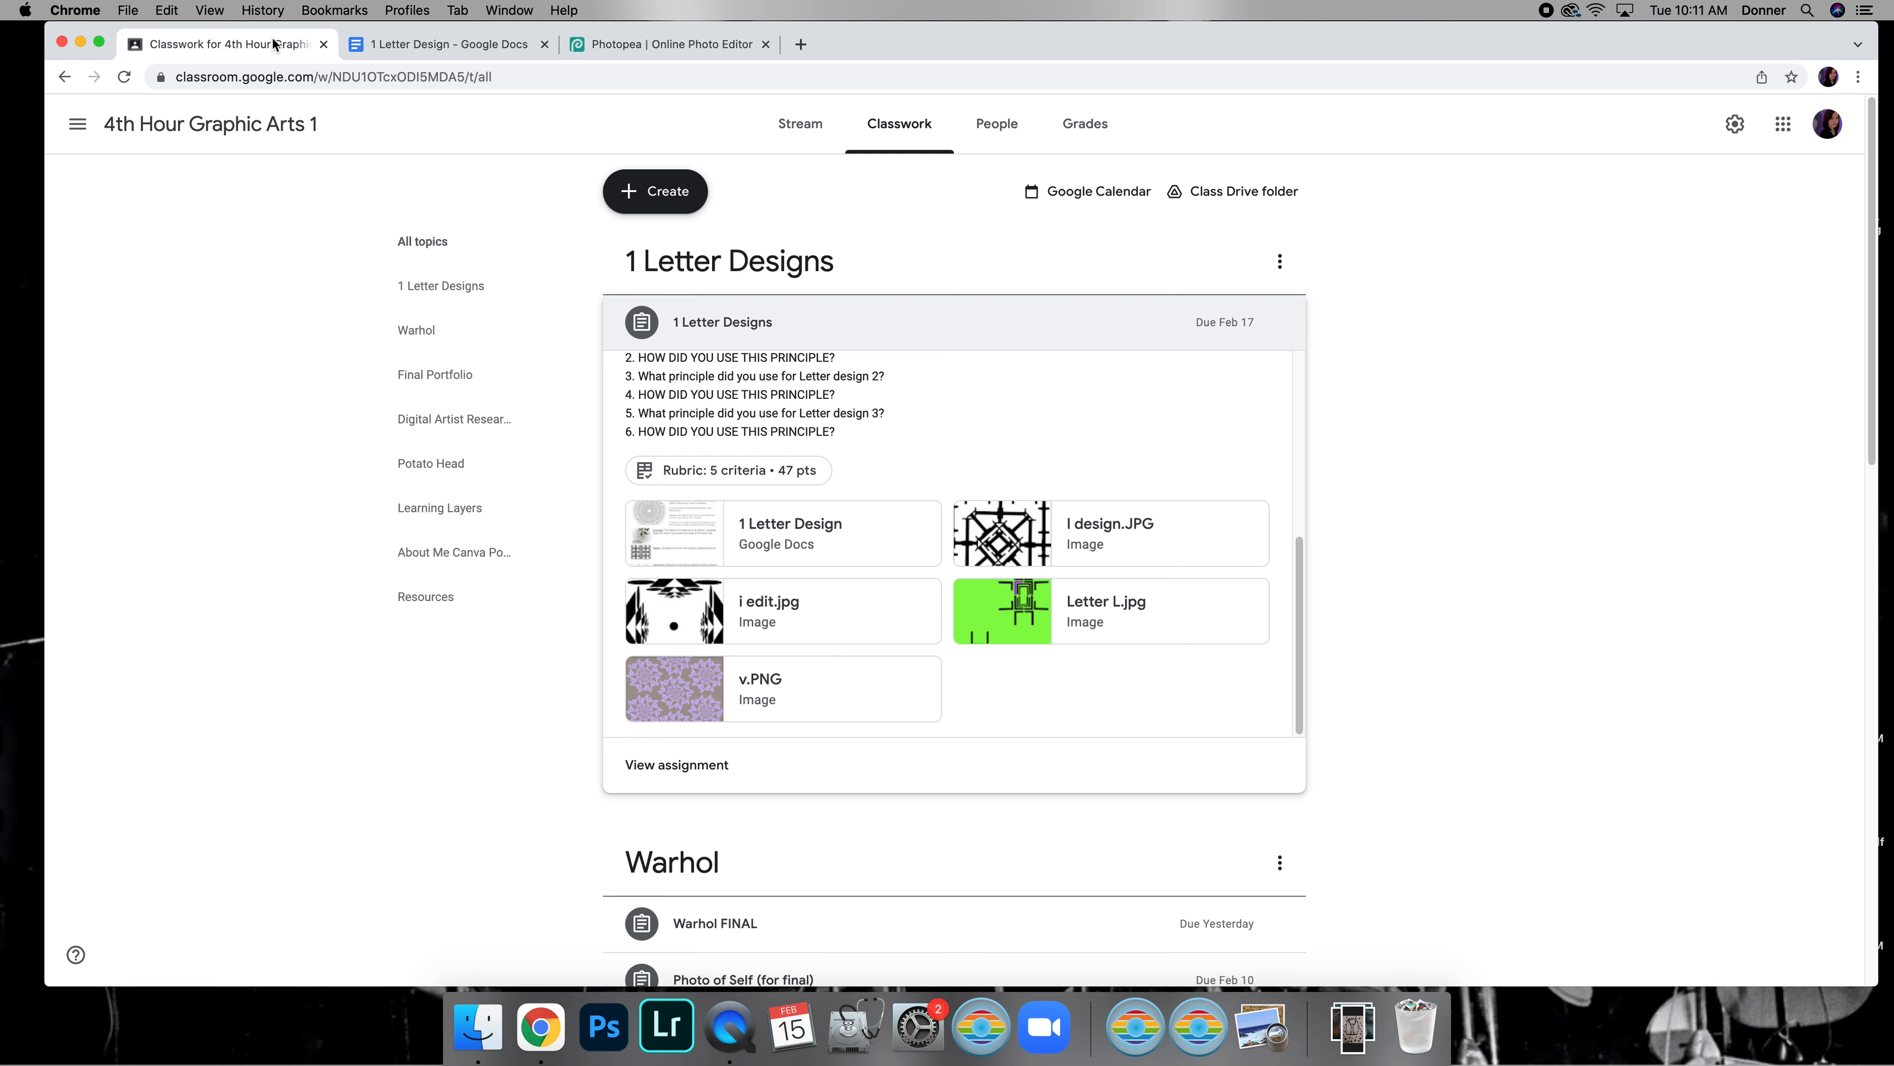
click(858, 678)
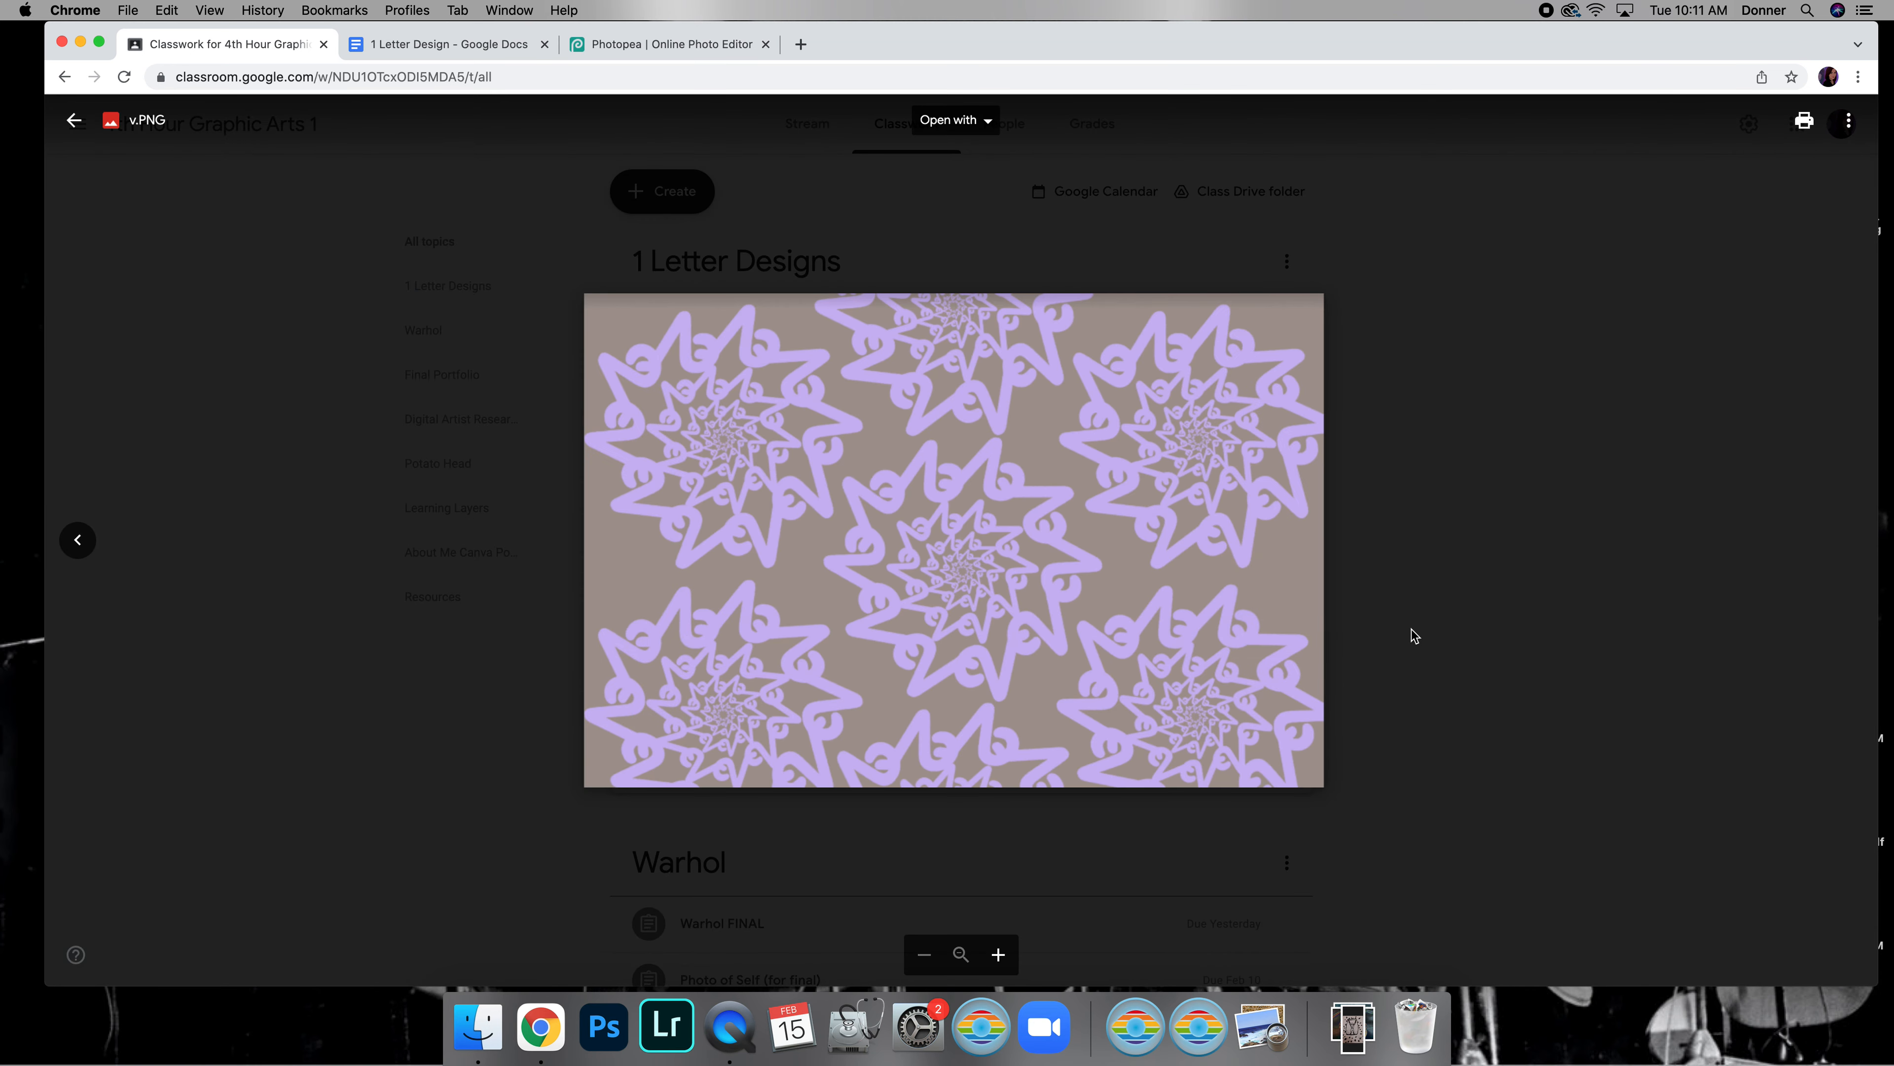
click(1414, 635)
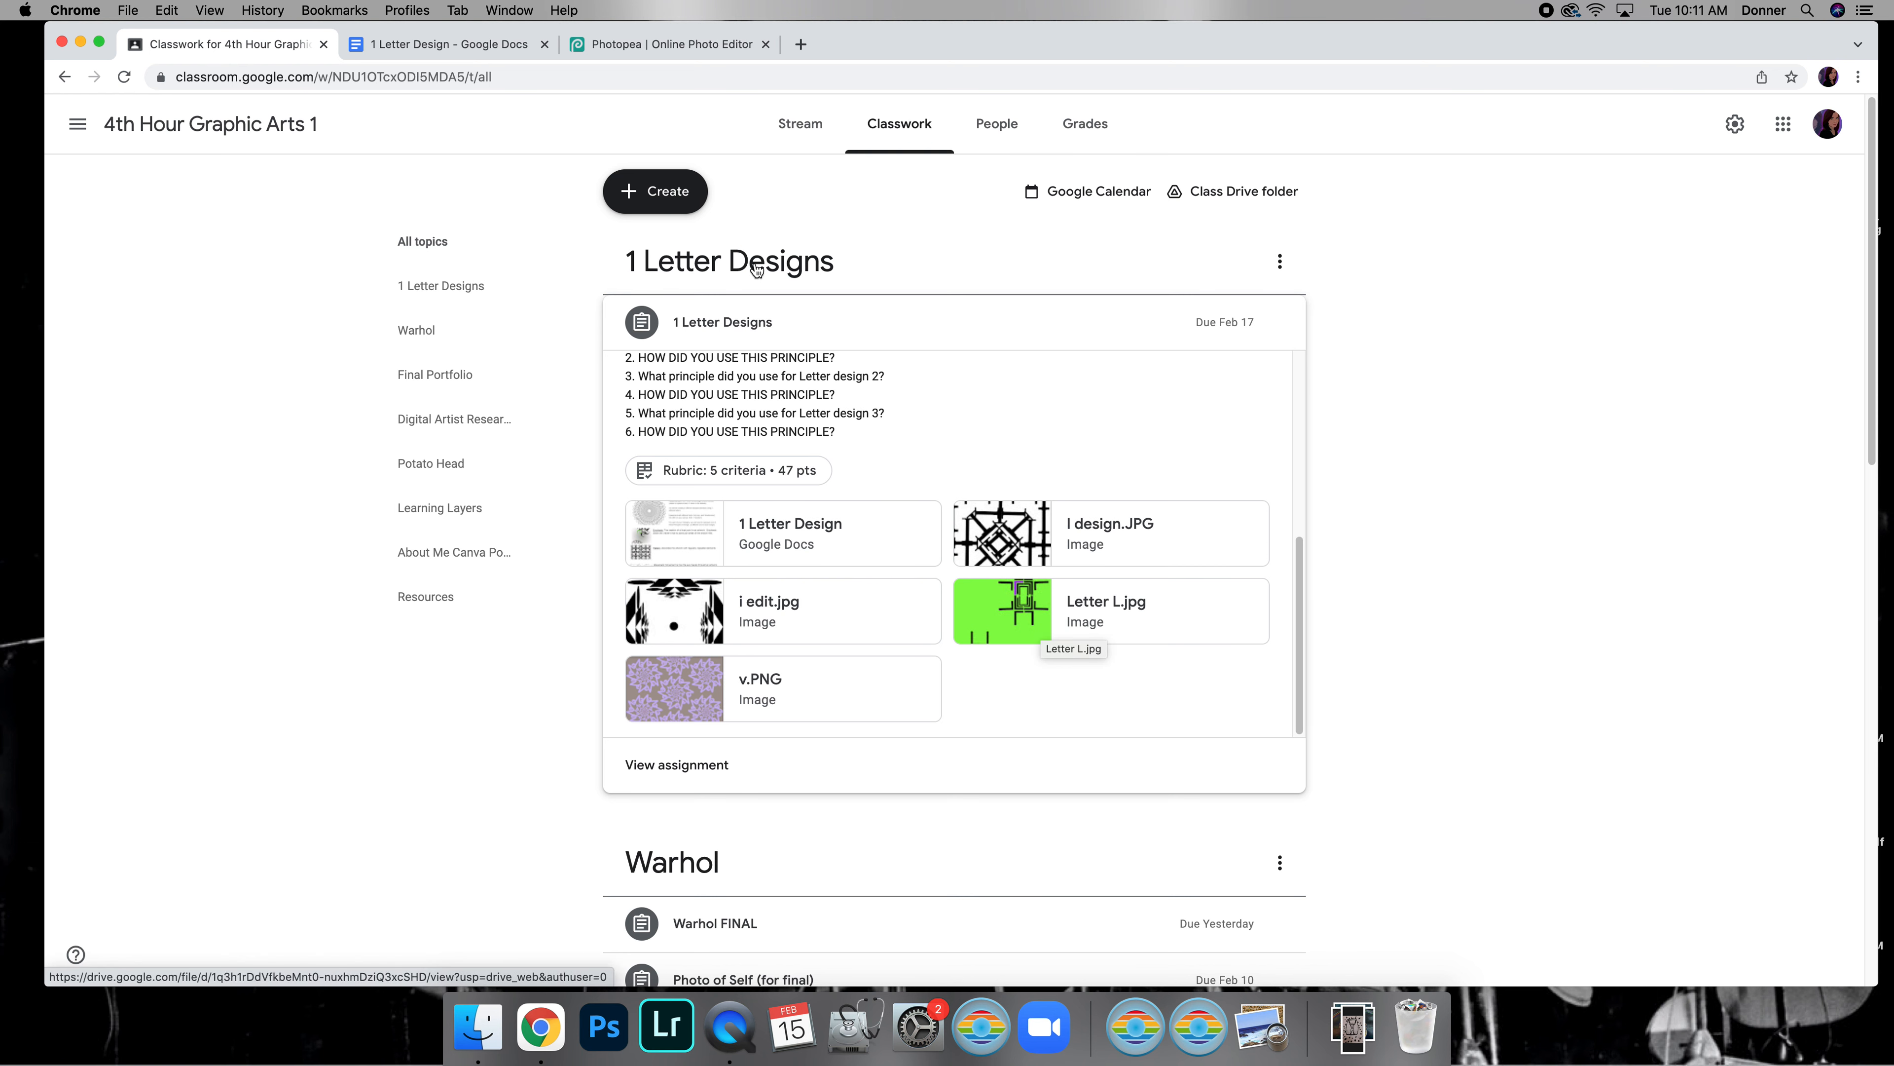
click(646, 45)
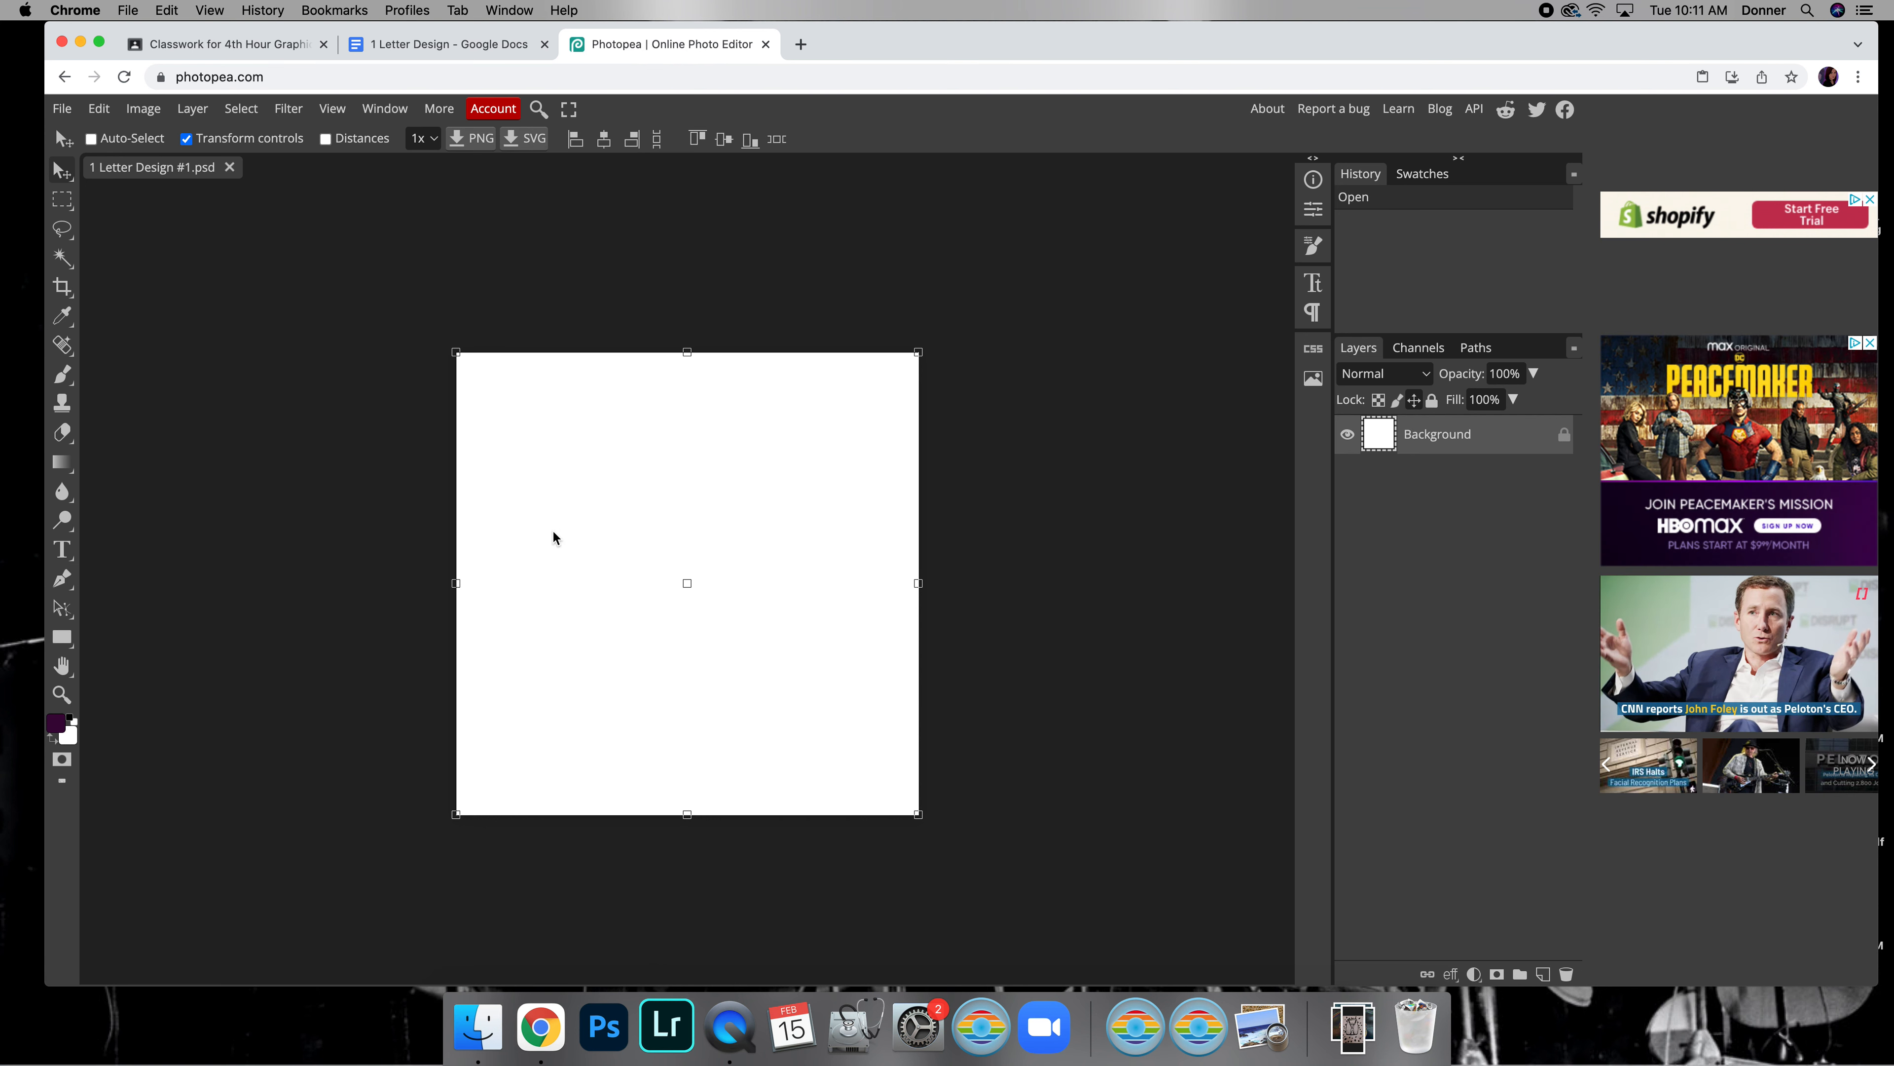
Add a small 24 px letter T as point text near the canvas's upper-left corner
click(64, 550)
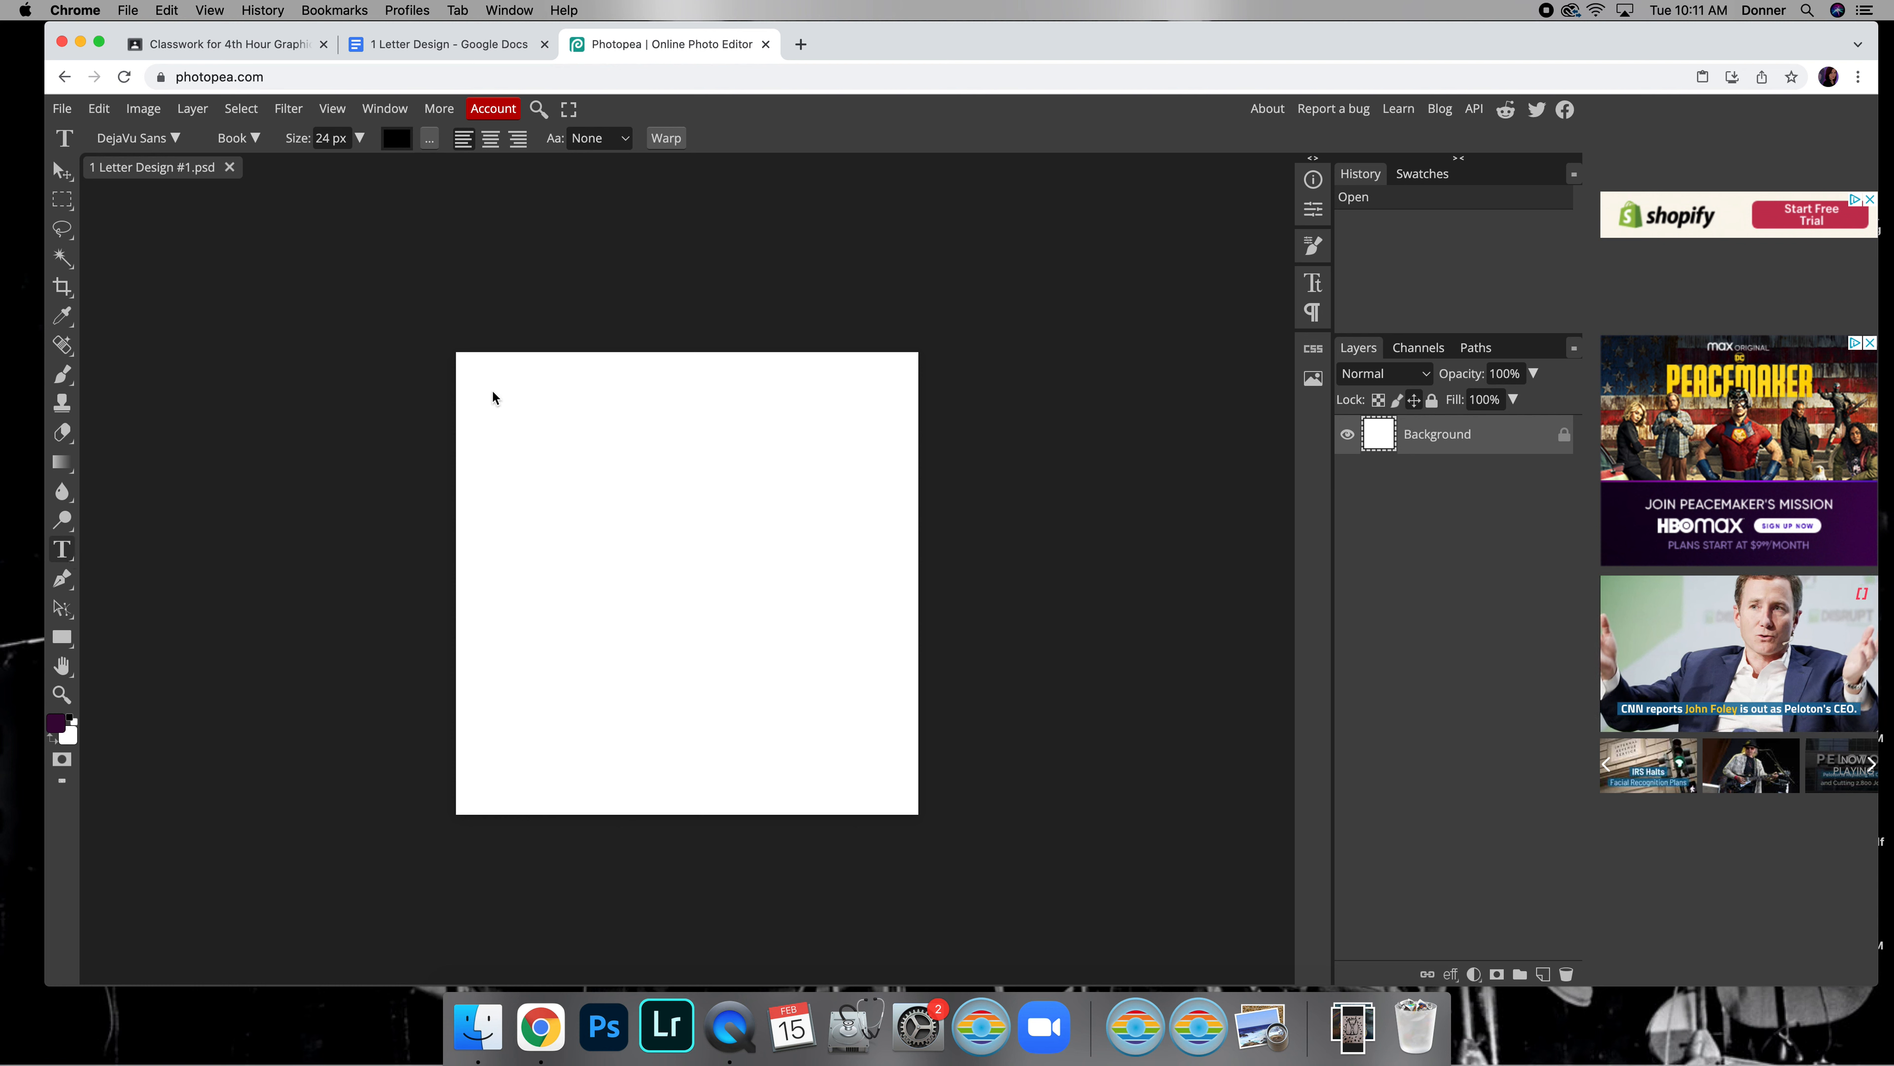
click(498, 407)
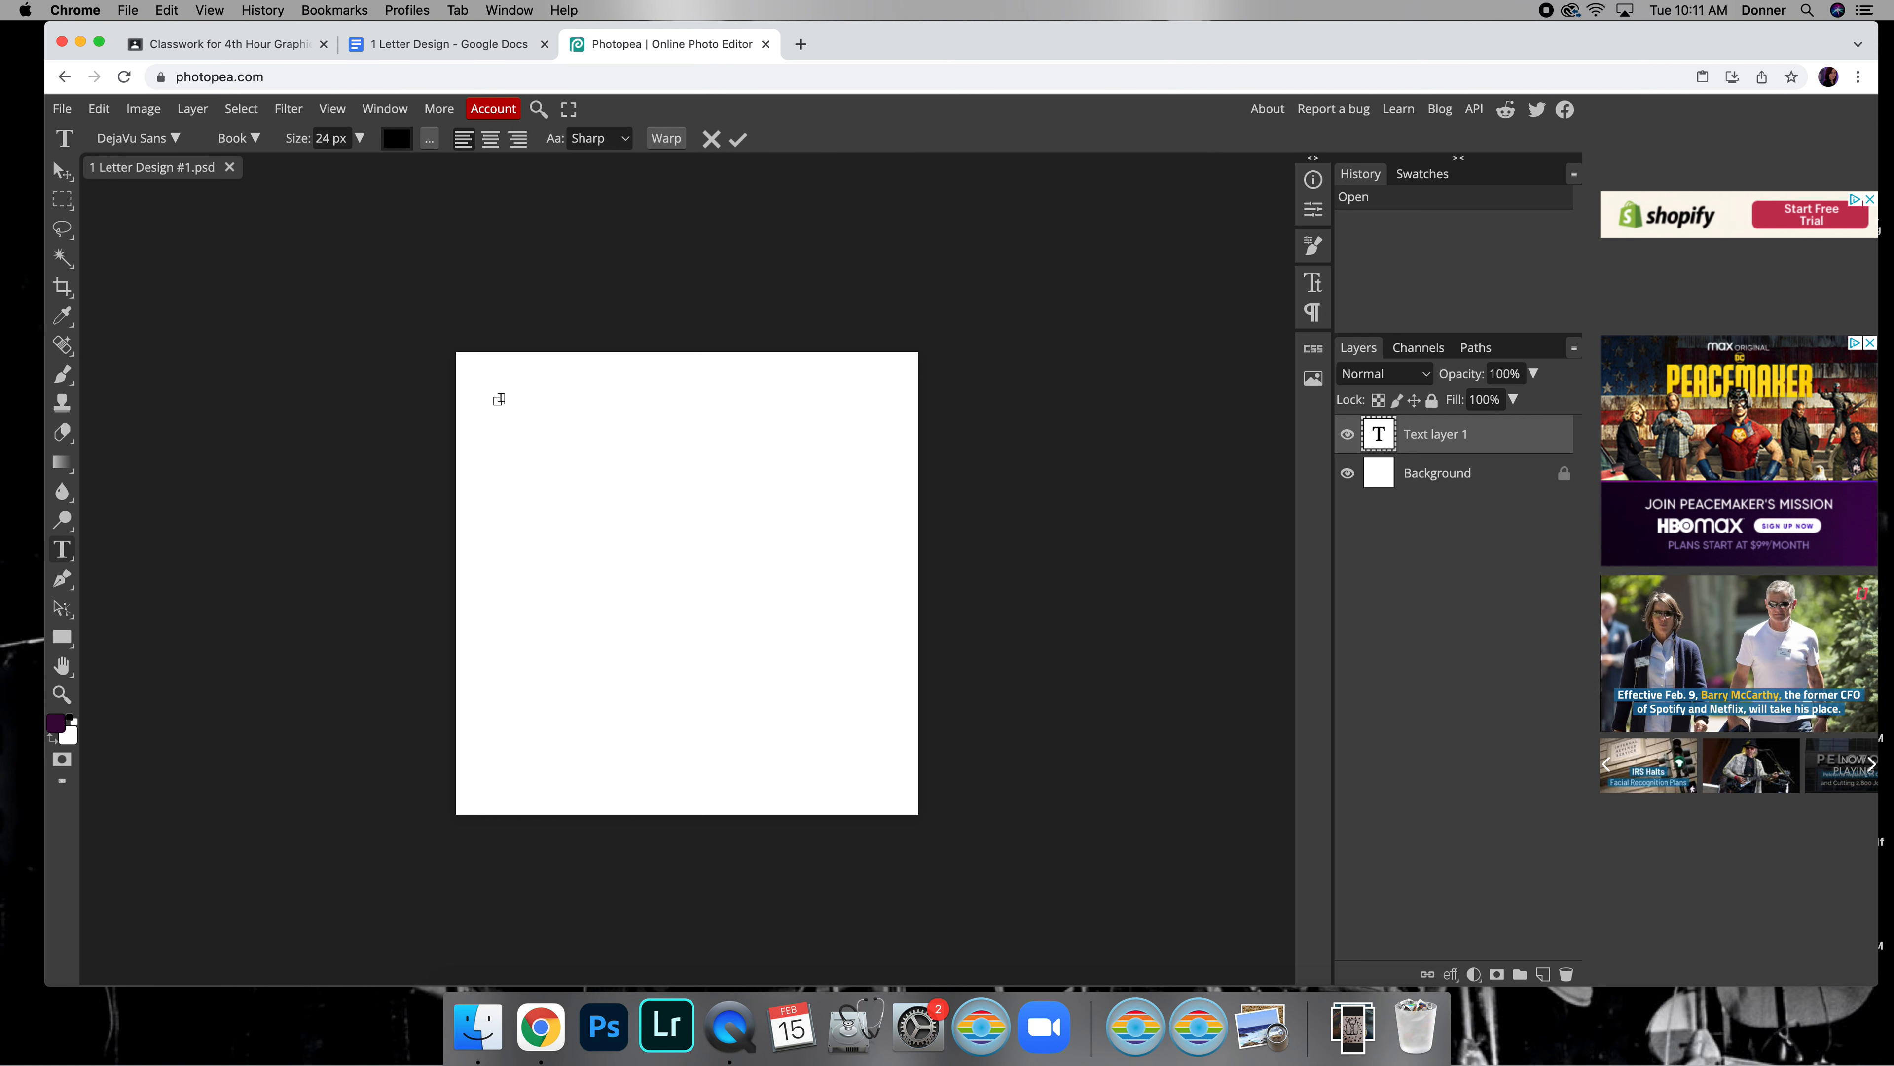
click(67, 547)
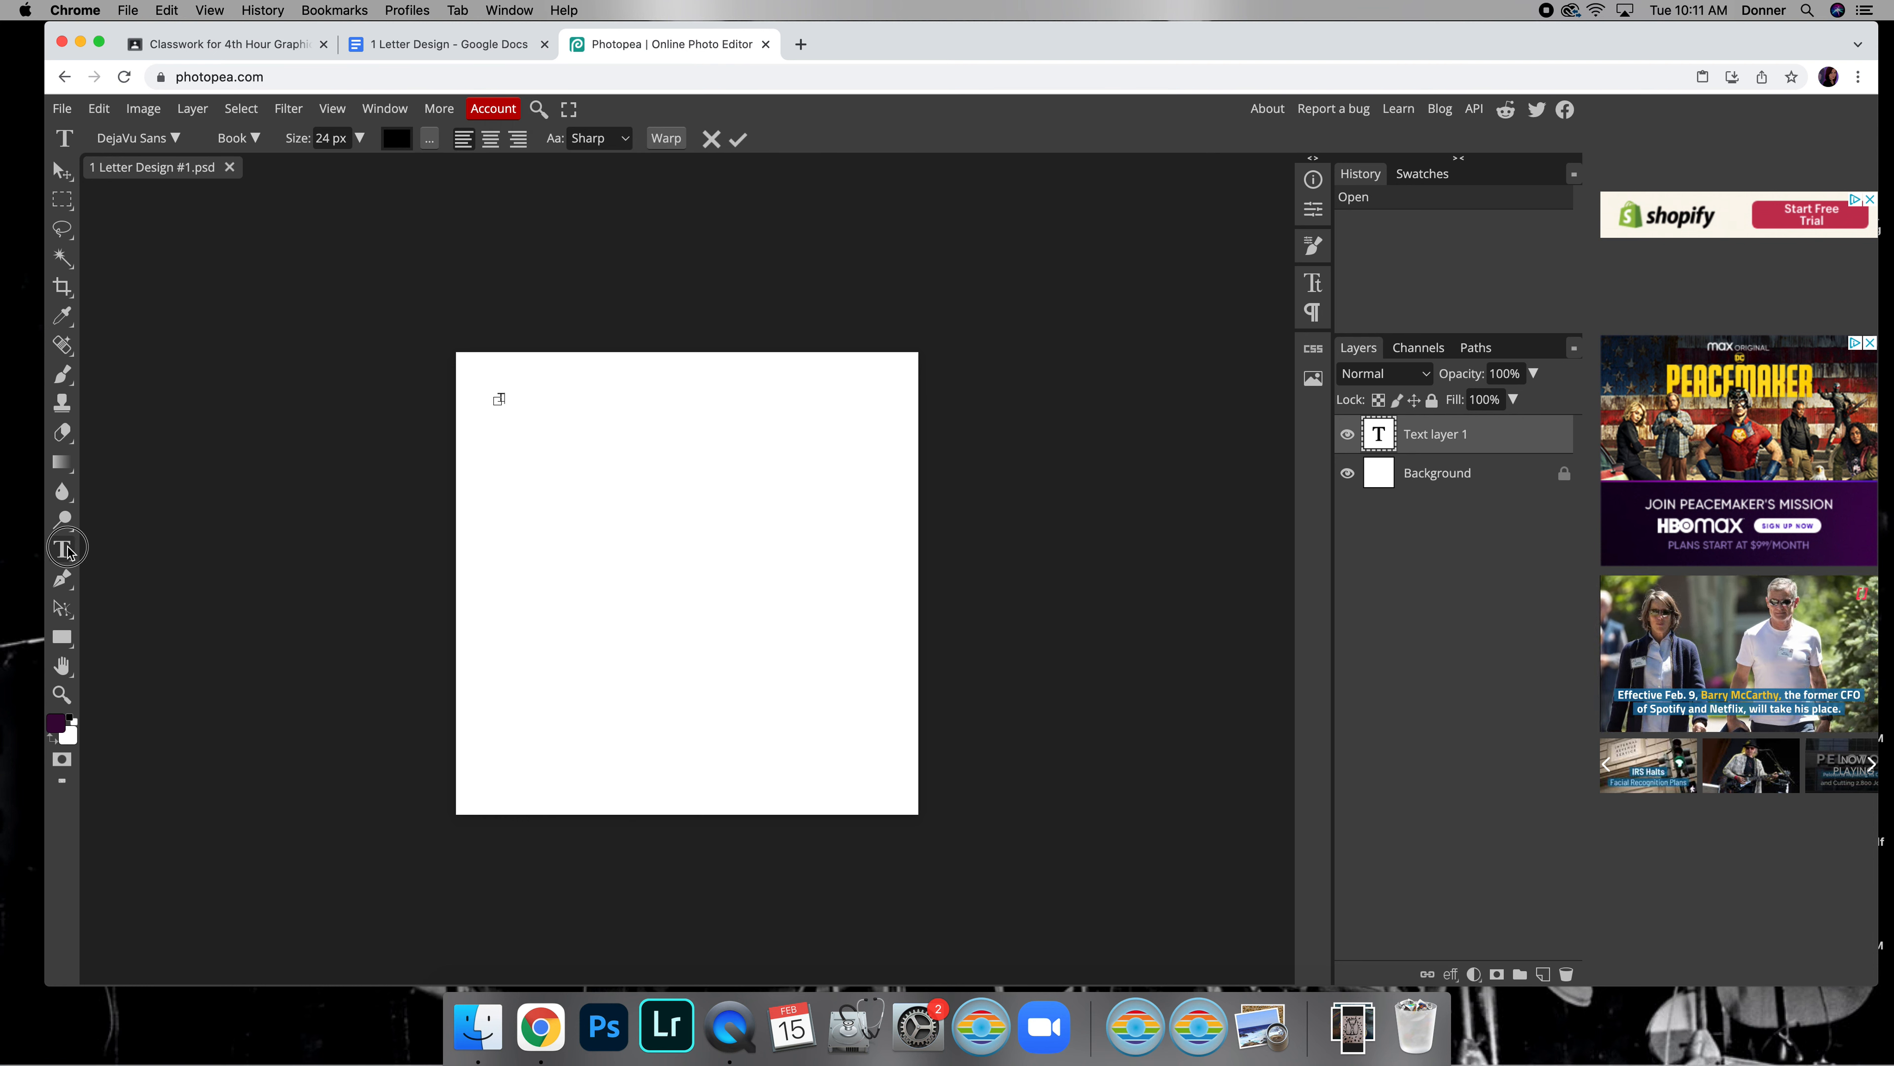
Draw a text box below the small T, enter a T in it and set its font size to 79 px
drag(505, 456, 601, 568)
click(555, 489)
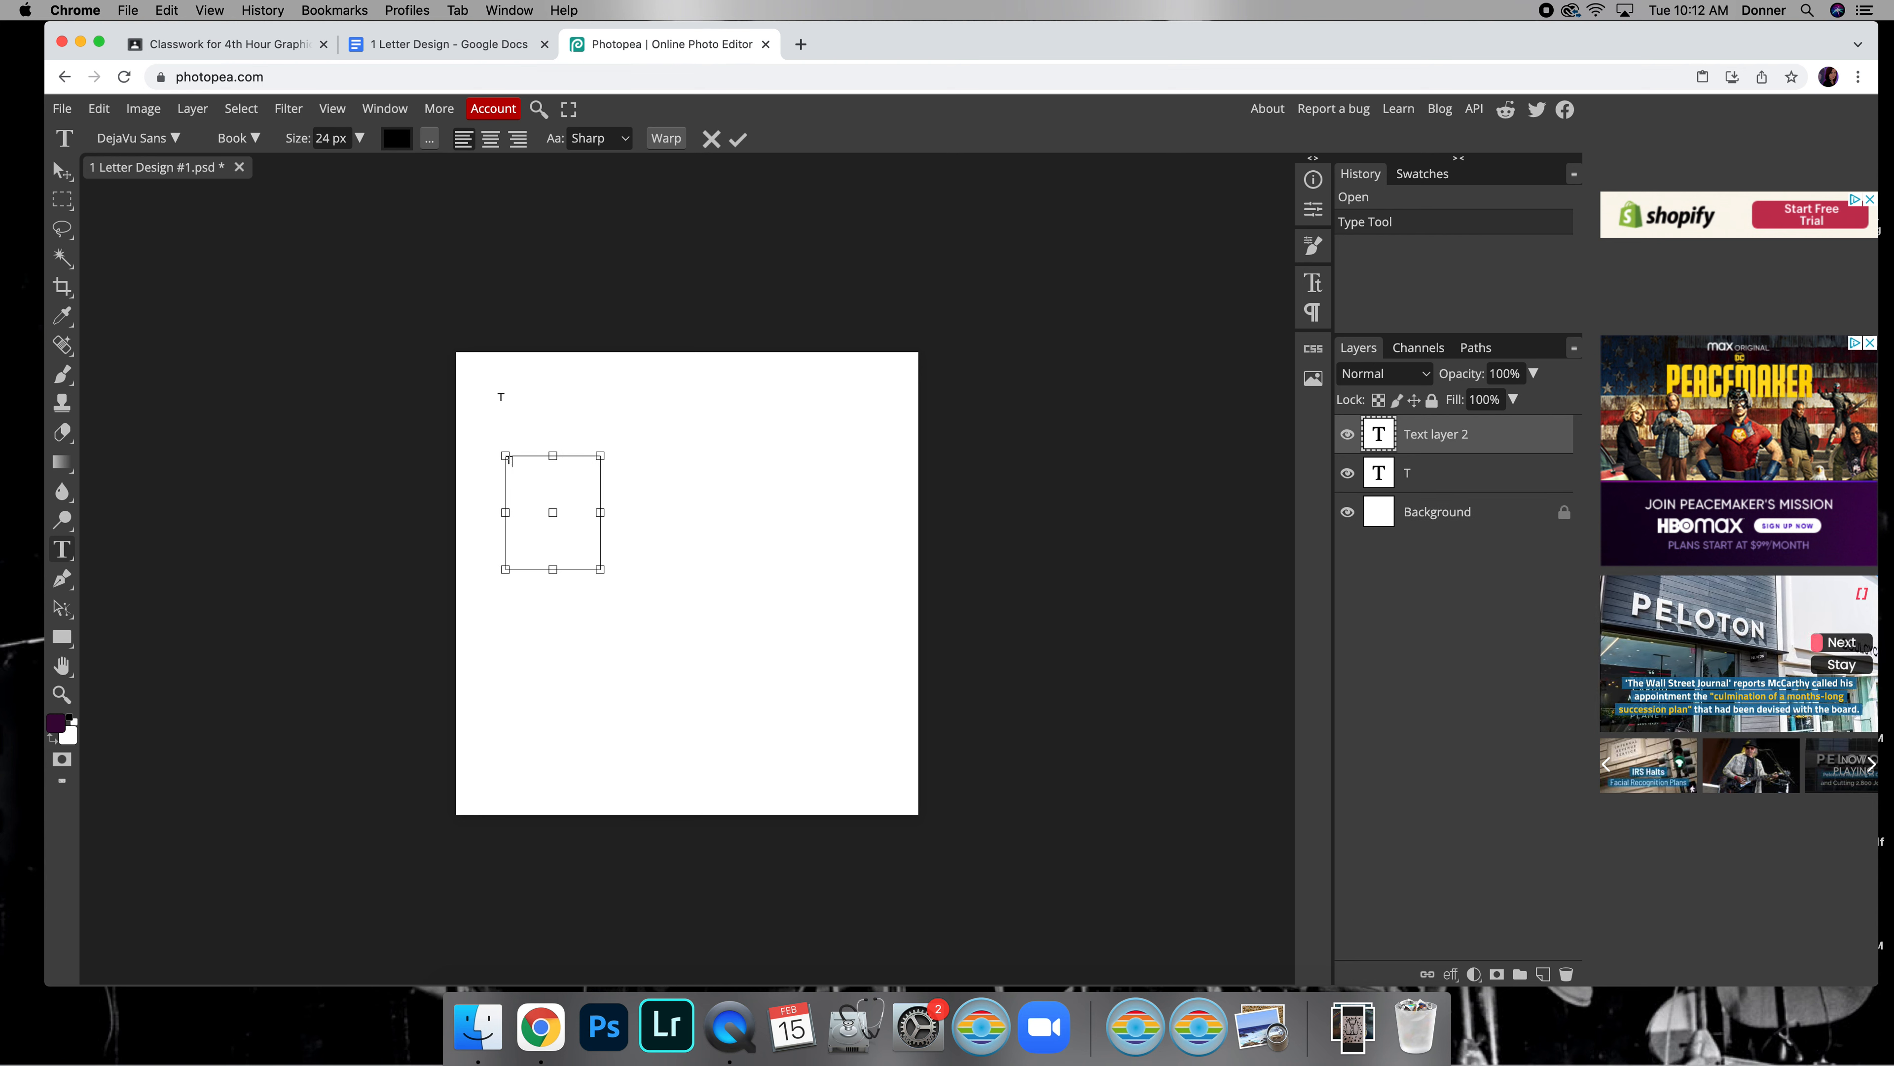
click(477, 466)
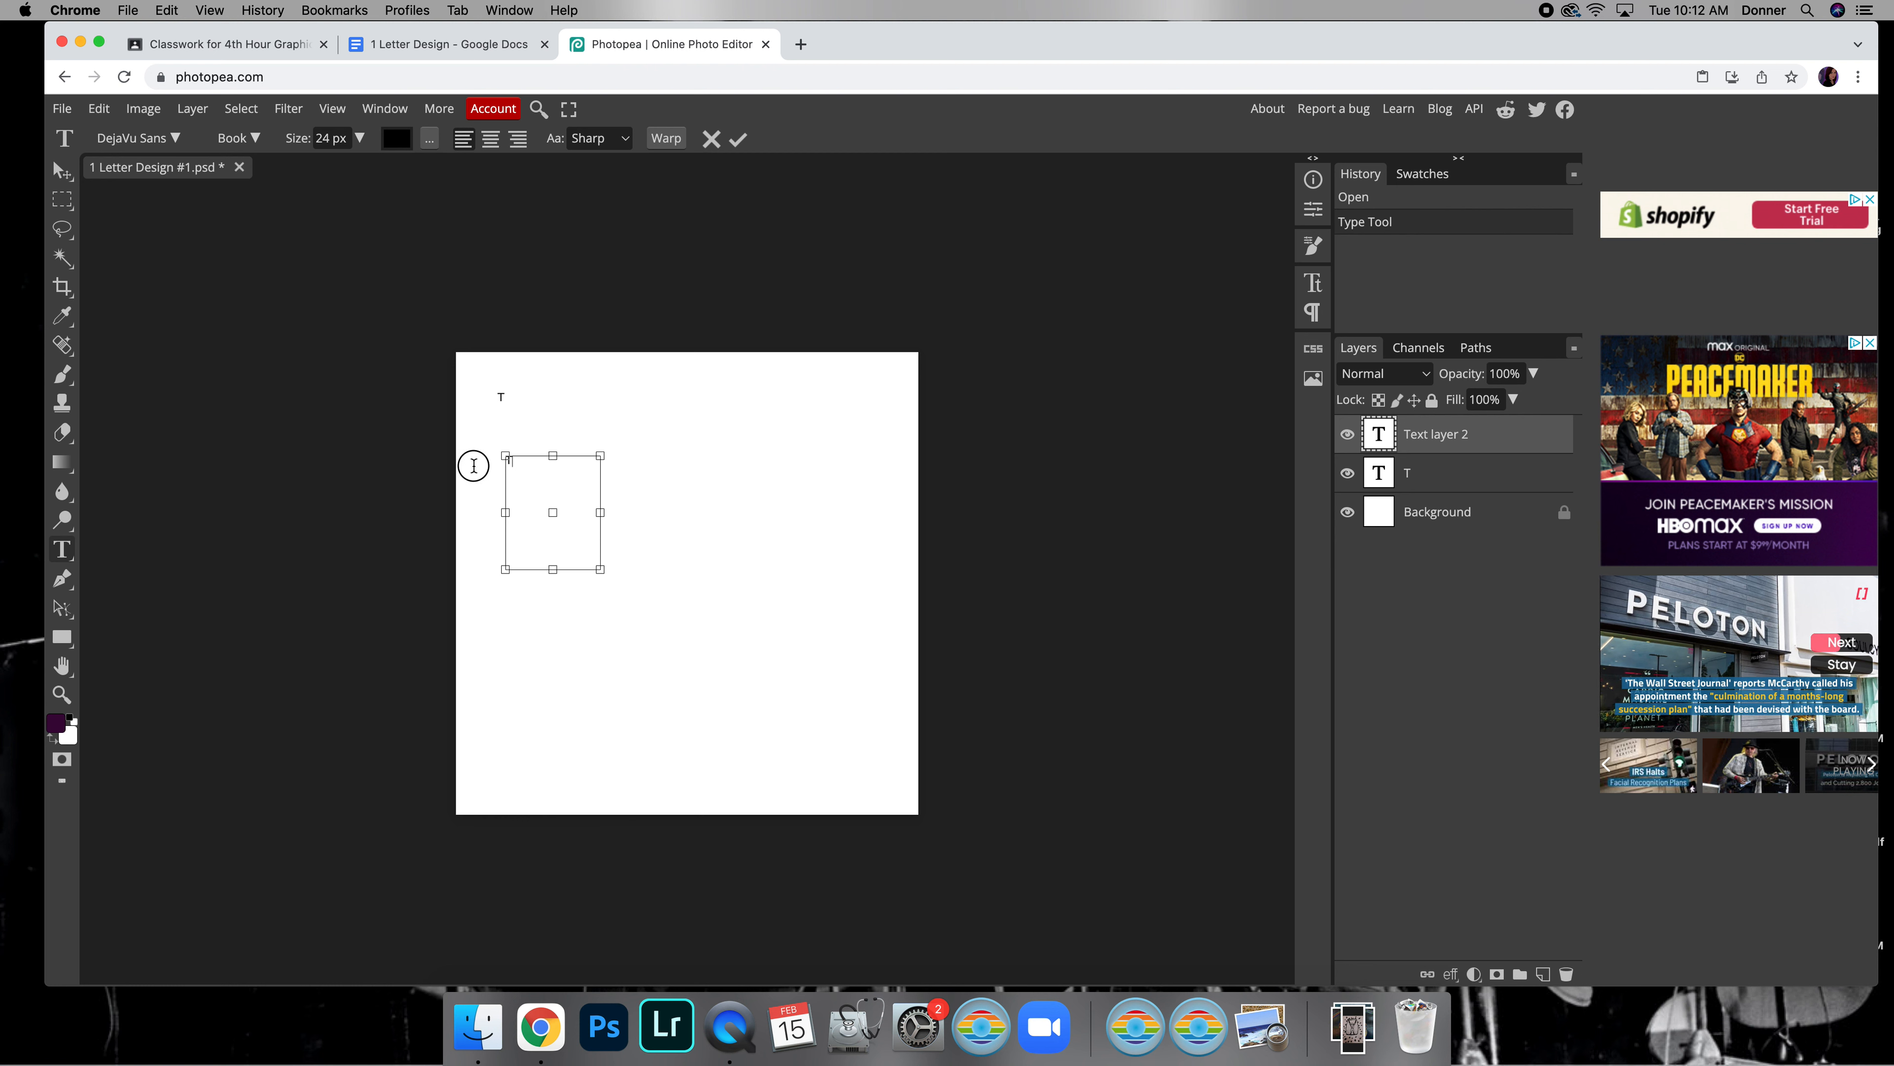
click(509, 457)
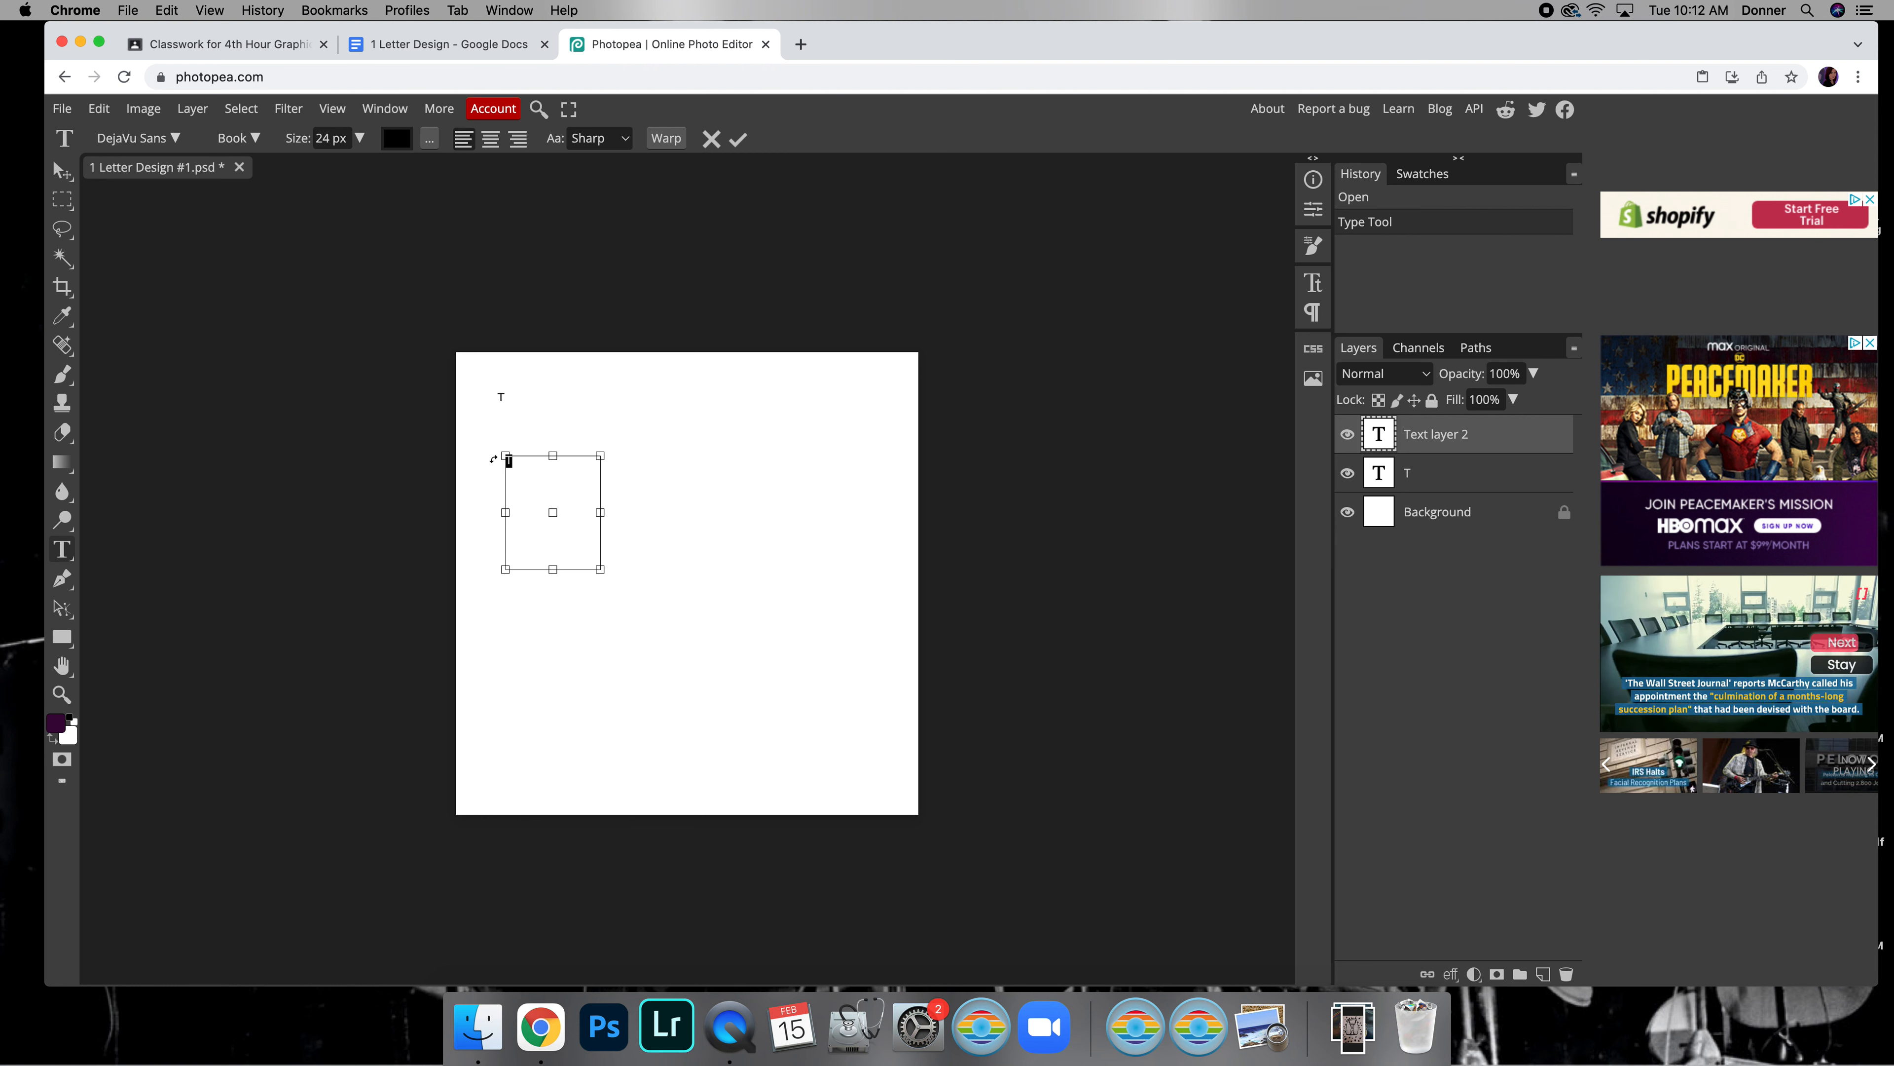
click(358, 140)
drag(335, 168, 396, 169)
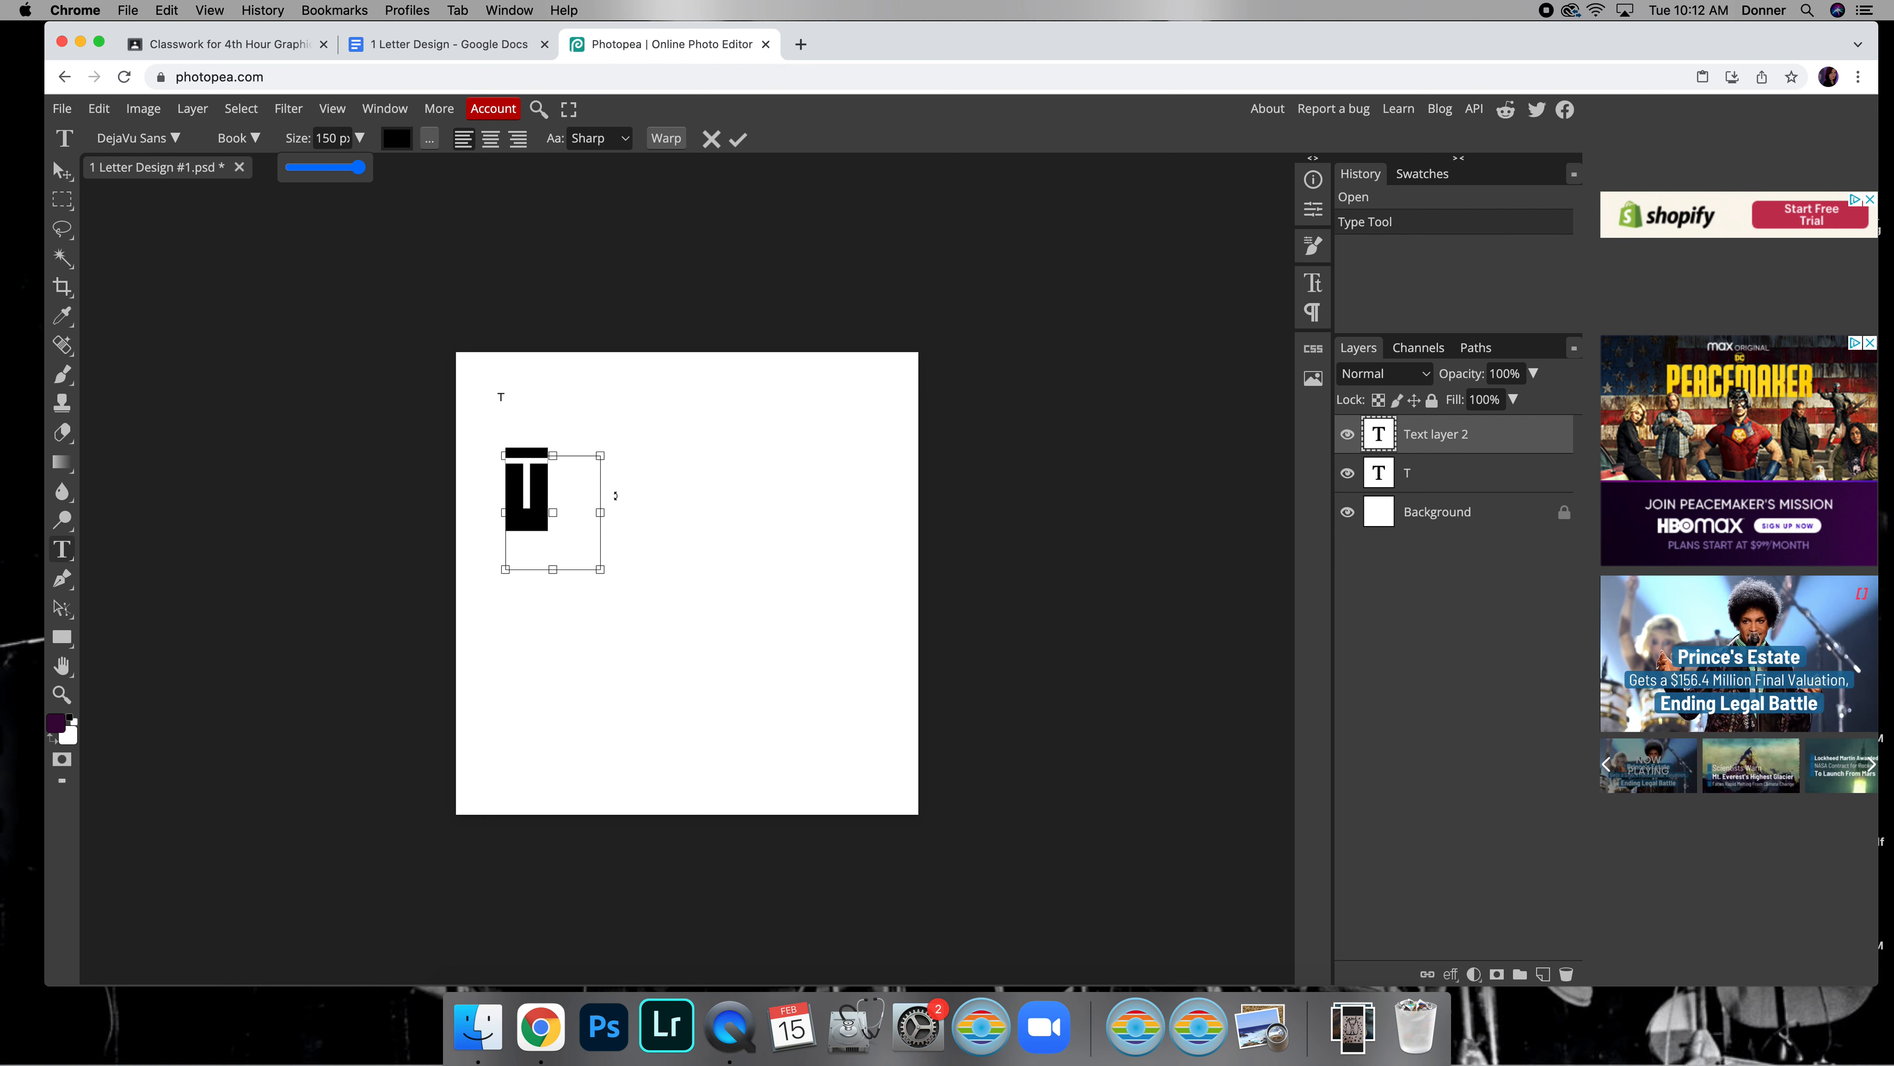
drag(361, 169, 346, 171)
click(62, 172)
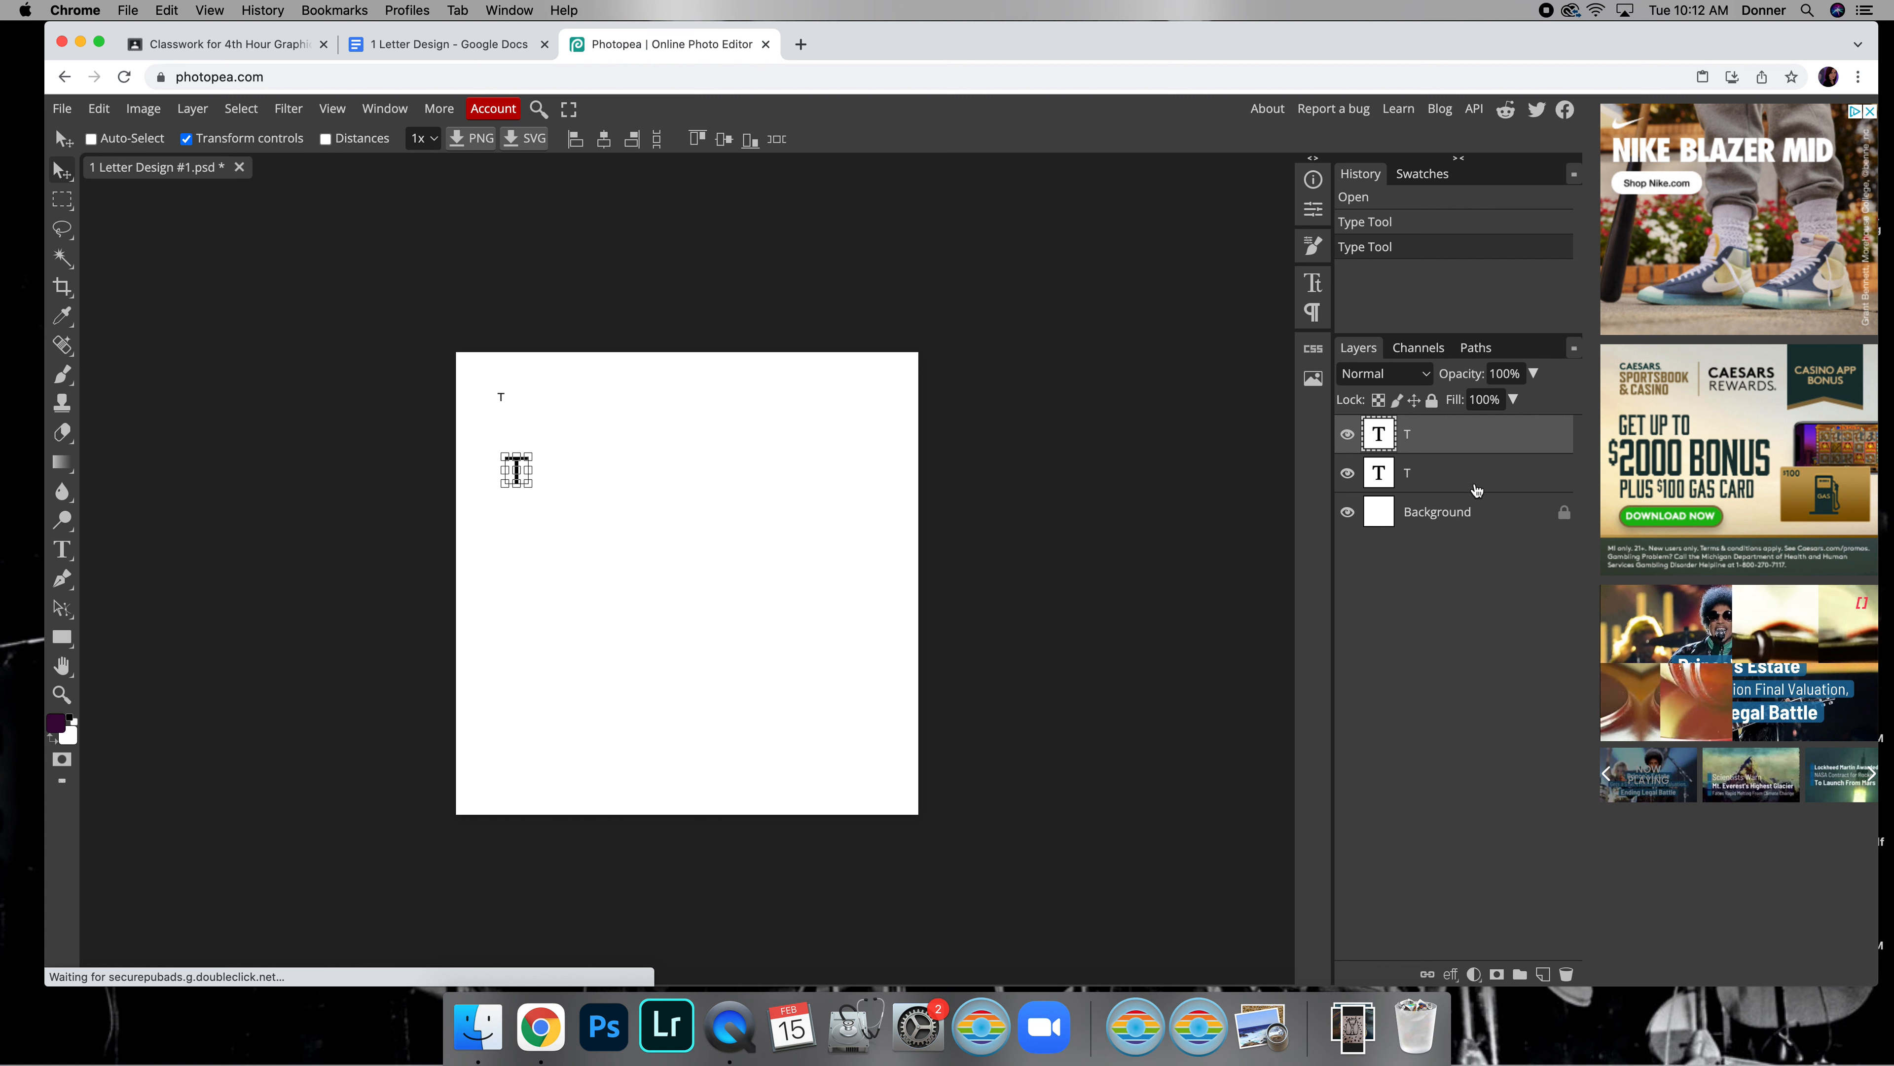
Delete the text layer of the smaller T
click(1432, 472)
key(BackSpace)
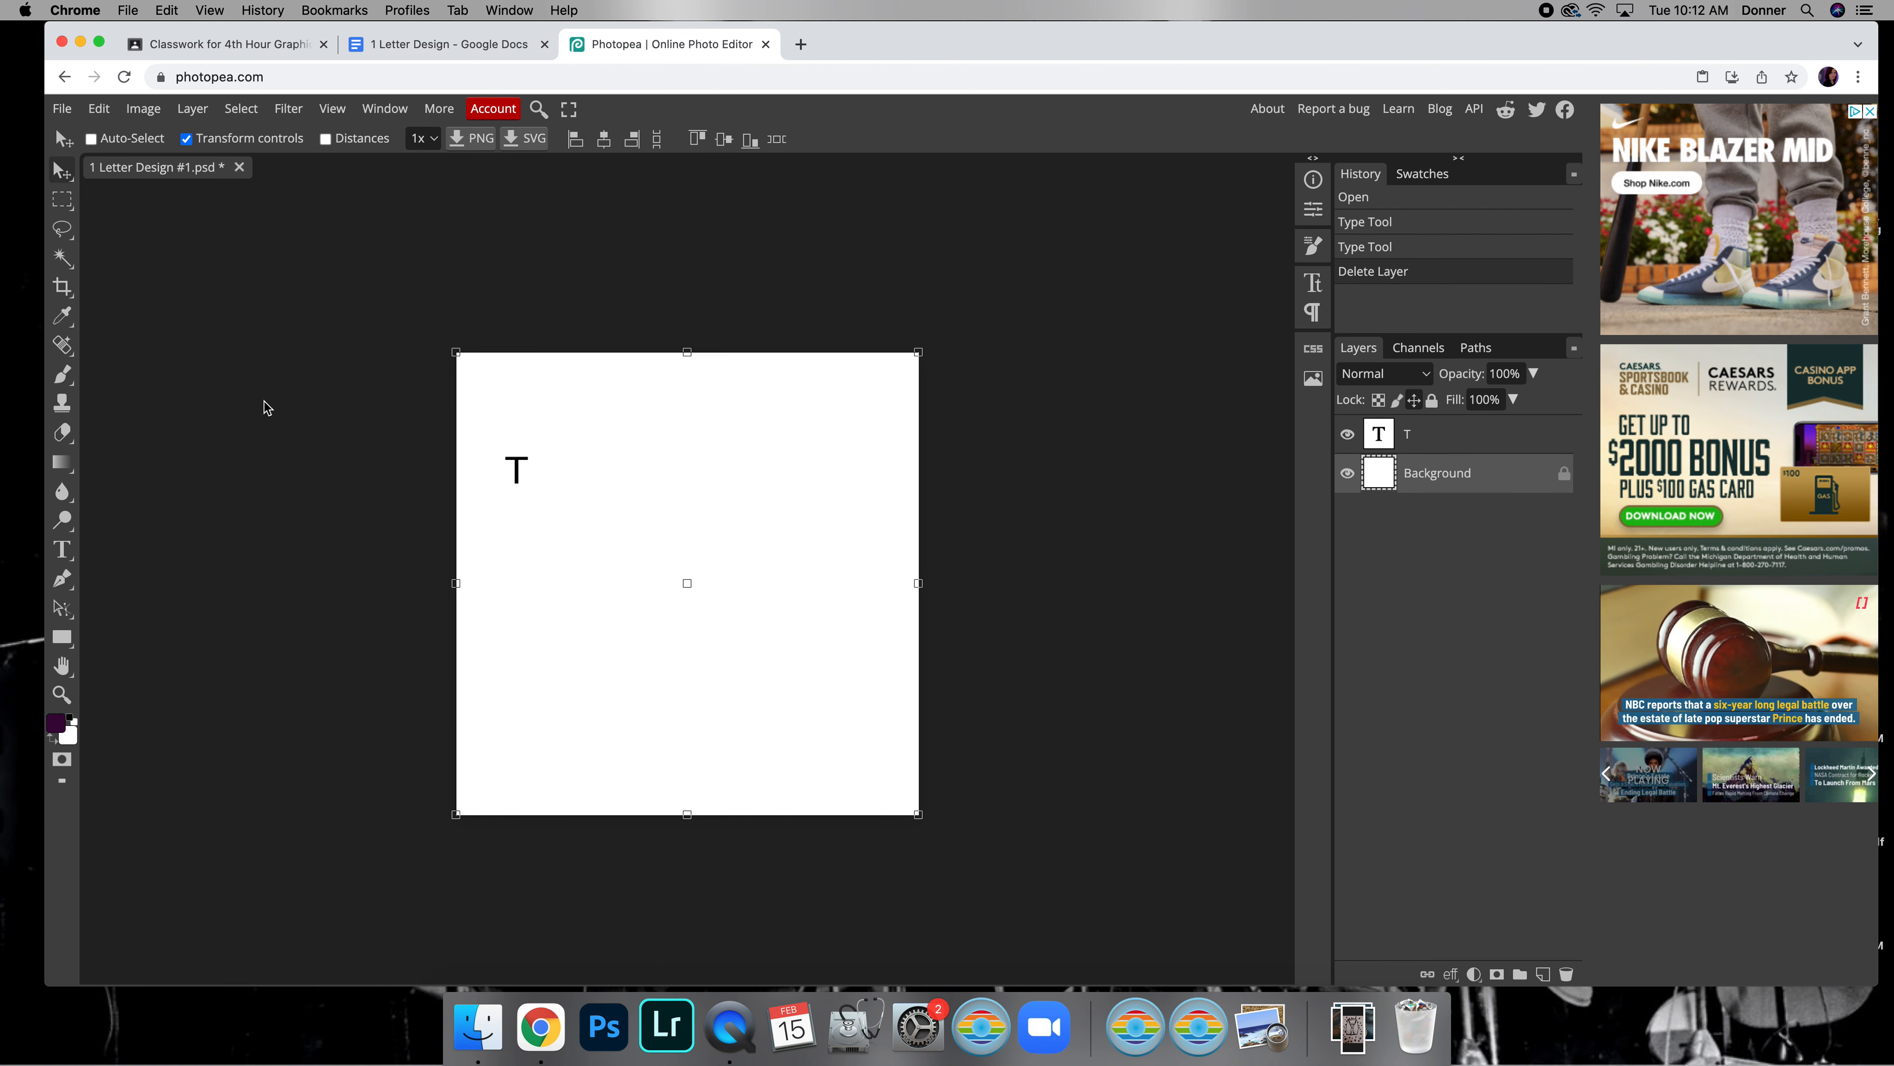
Change the font of the T in the text box to Destroy, in the Regular style
click(60, 550)
click(531, 464)
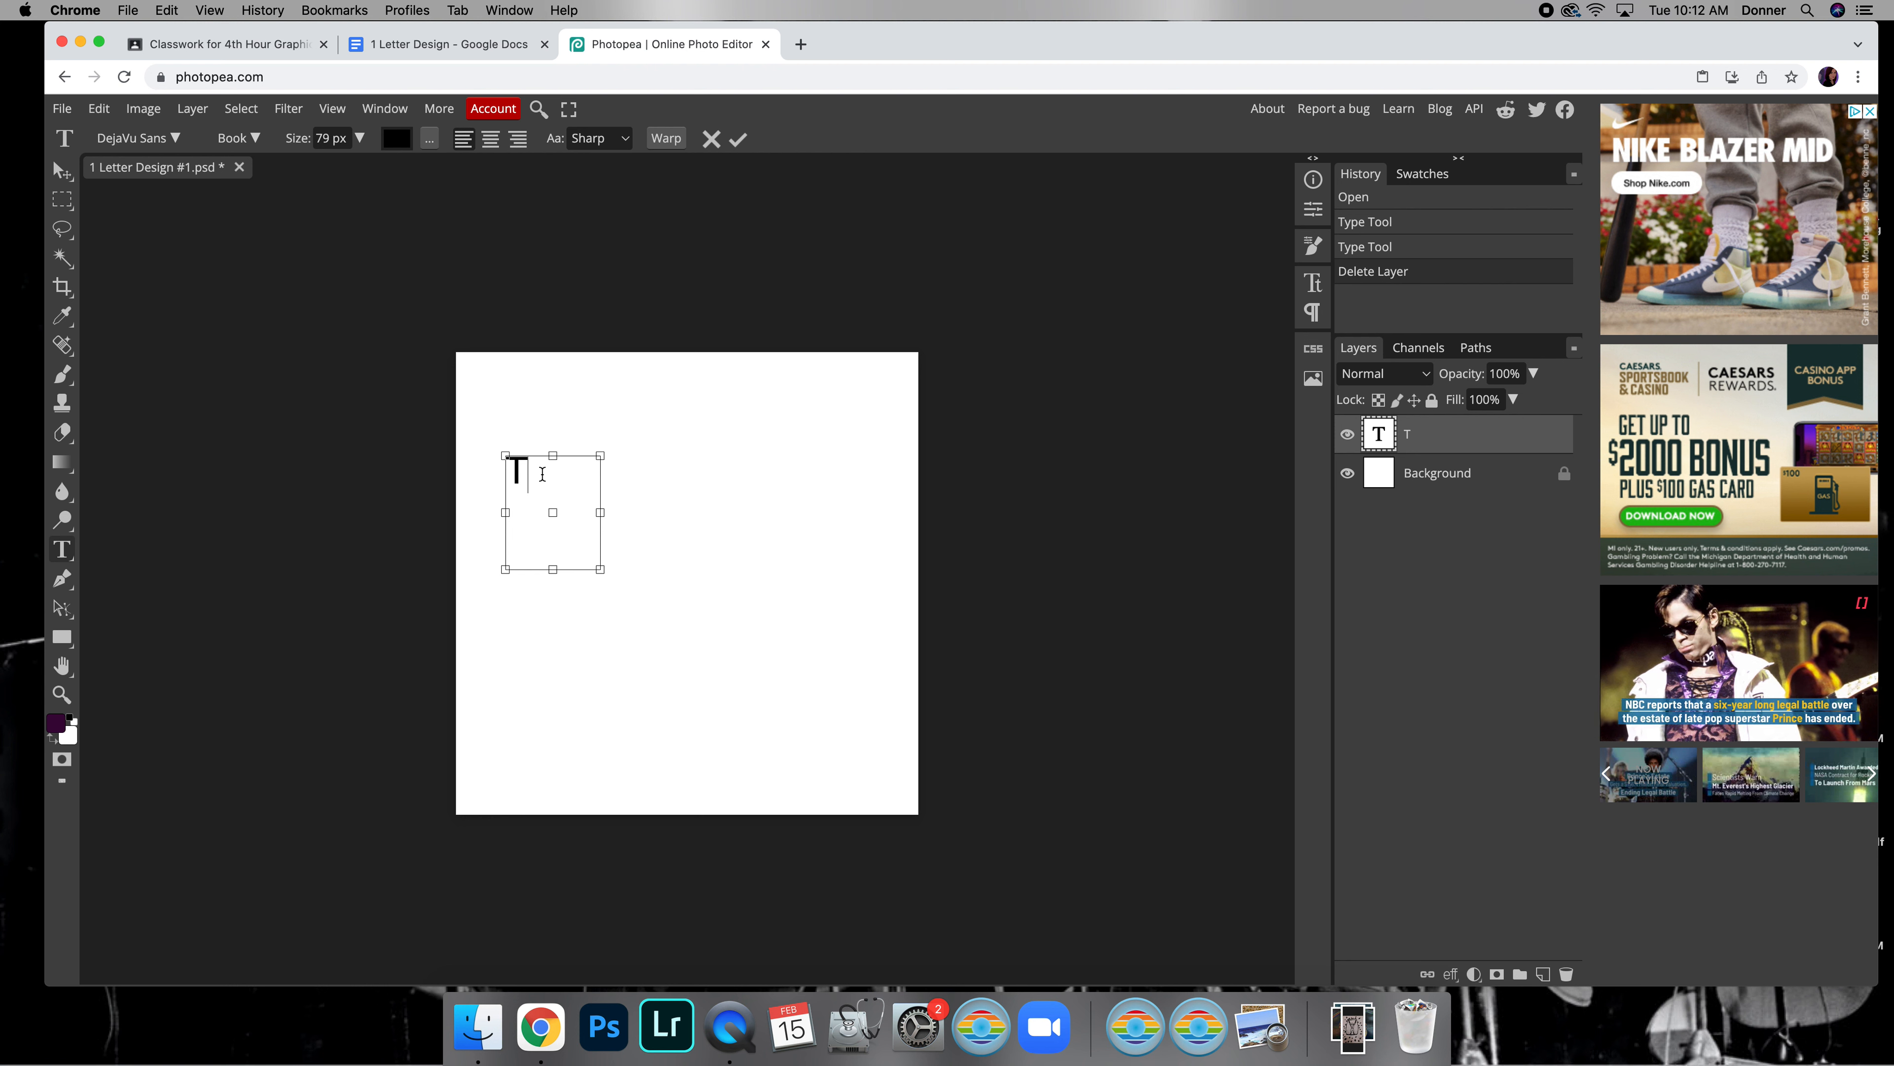
drag(543, 474, 478, 470)
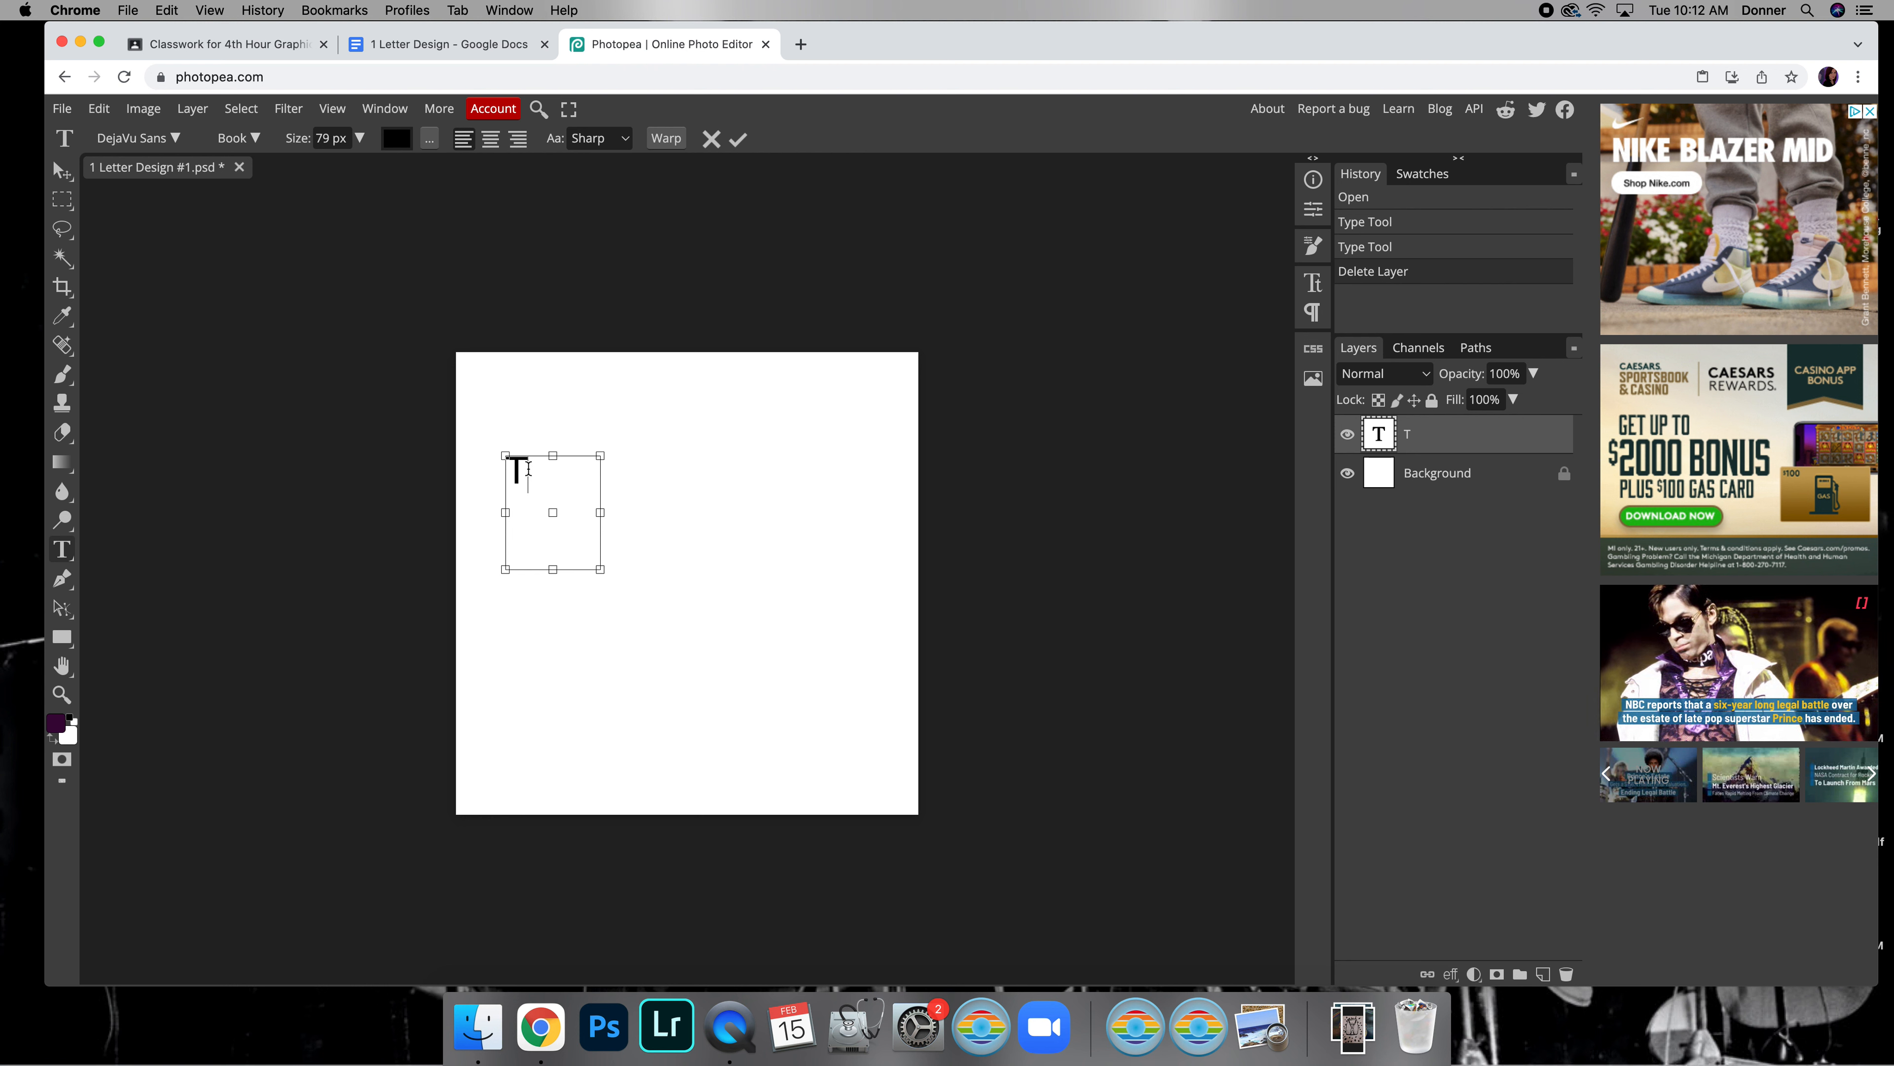
drag(536, 464, 468, 471)
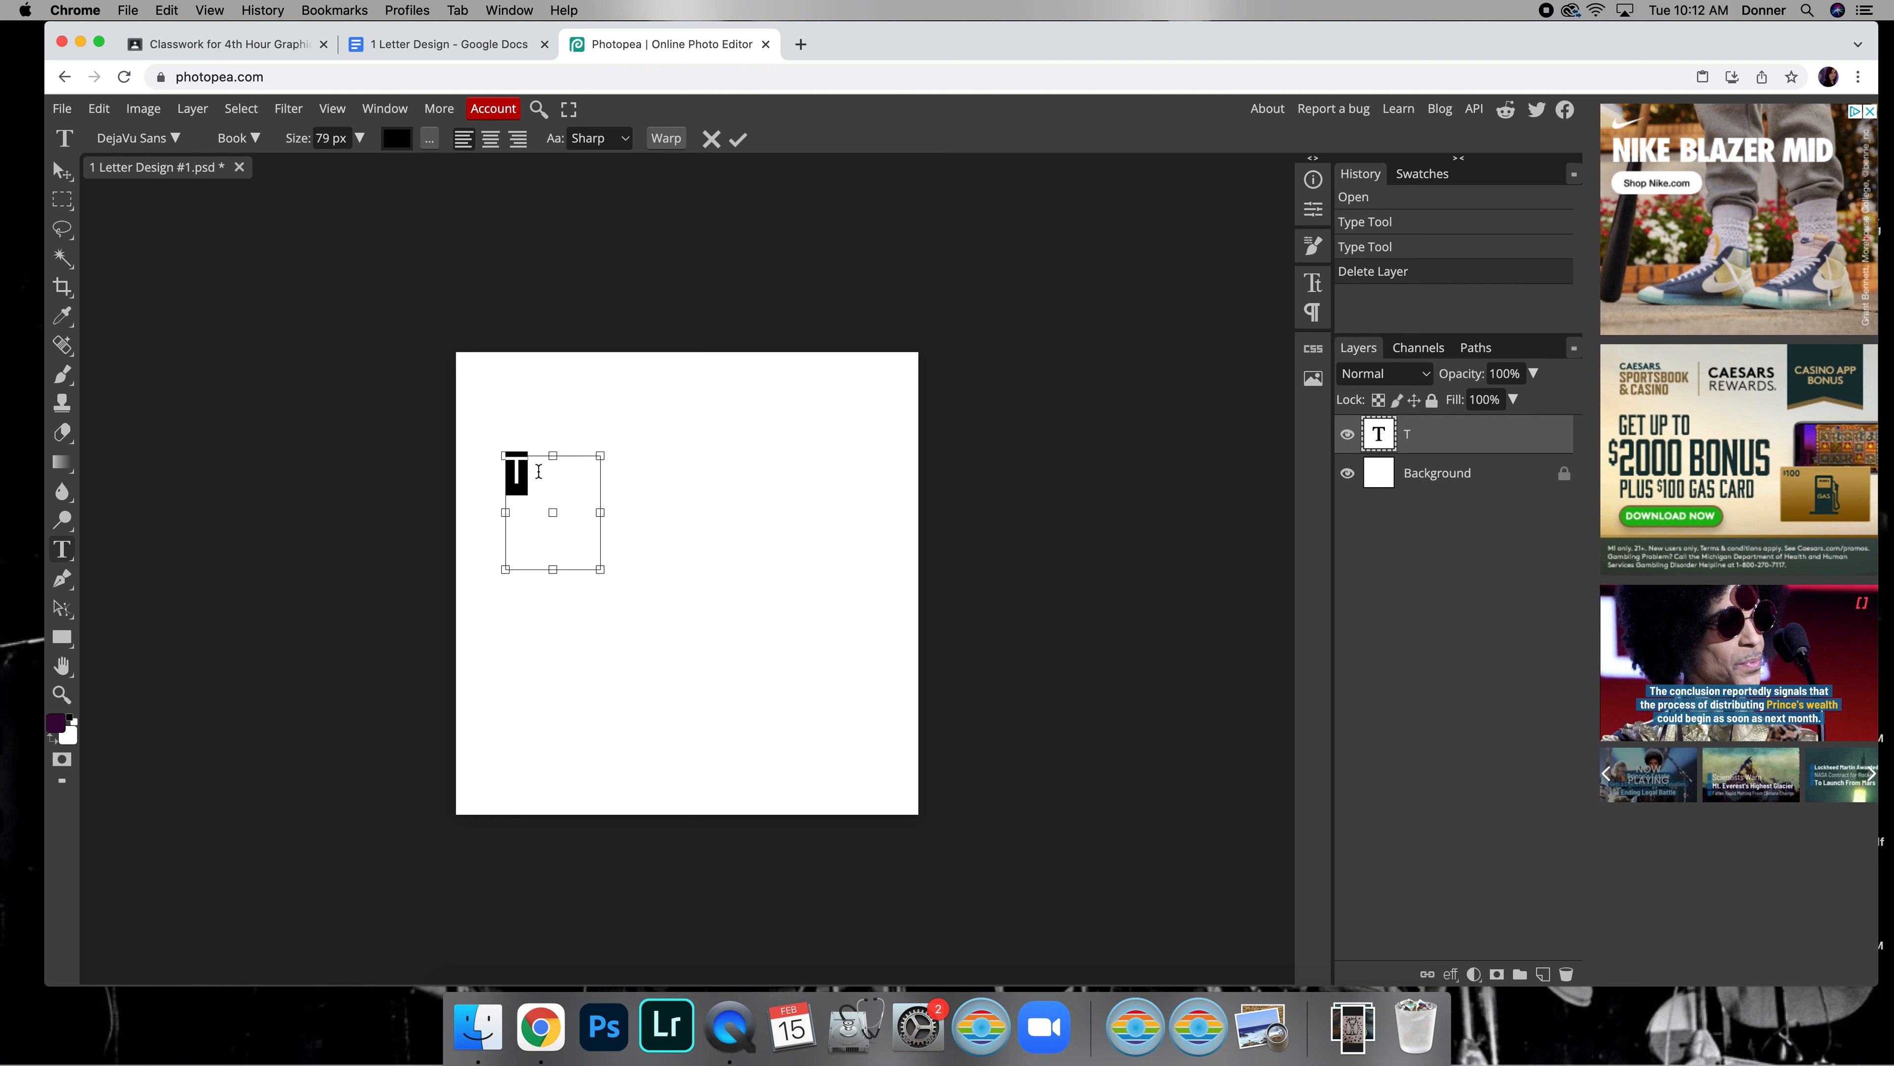
click(175, 140)
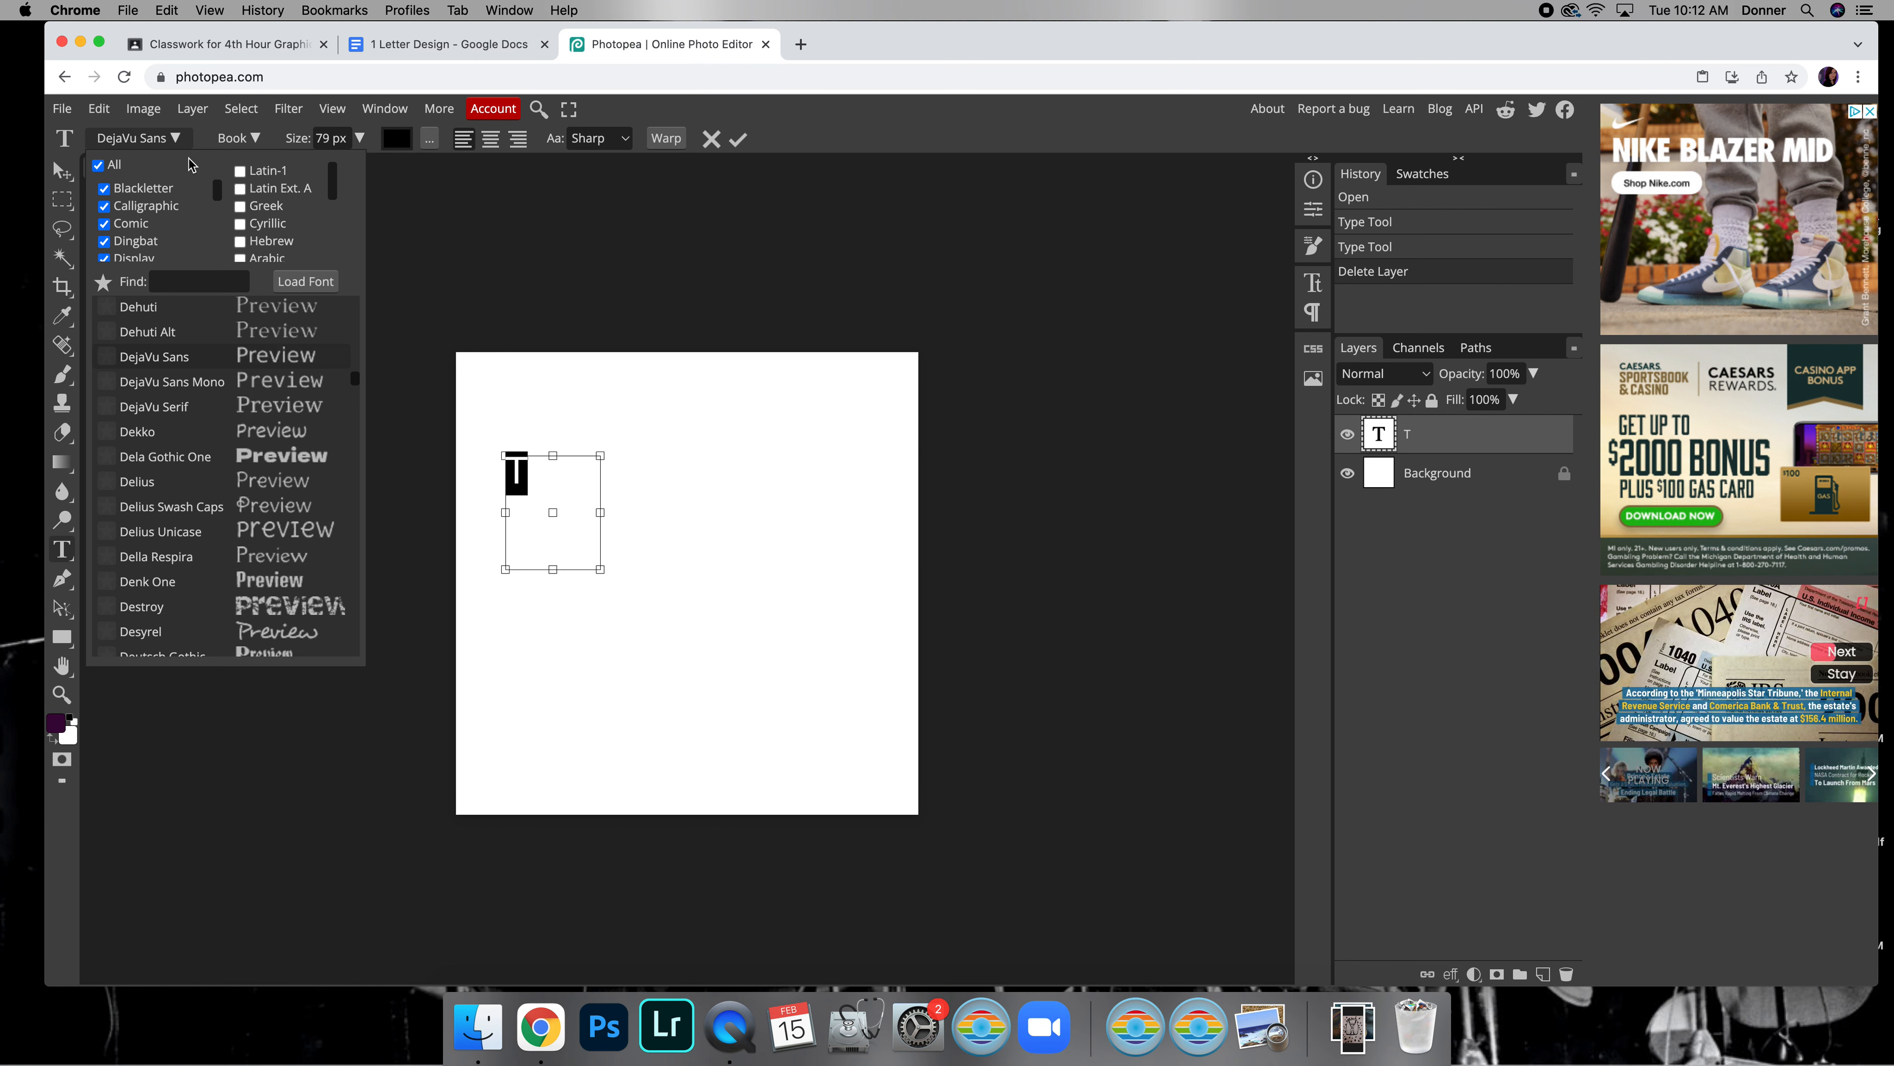
scroll(283, 492, down, 3)
click(283, 492)
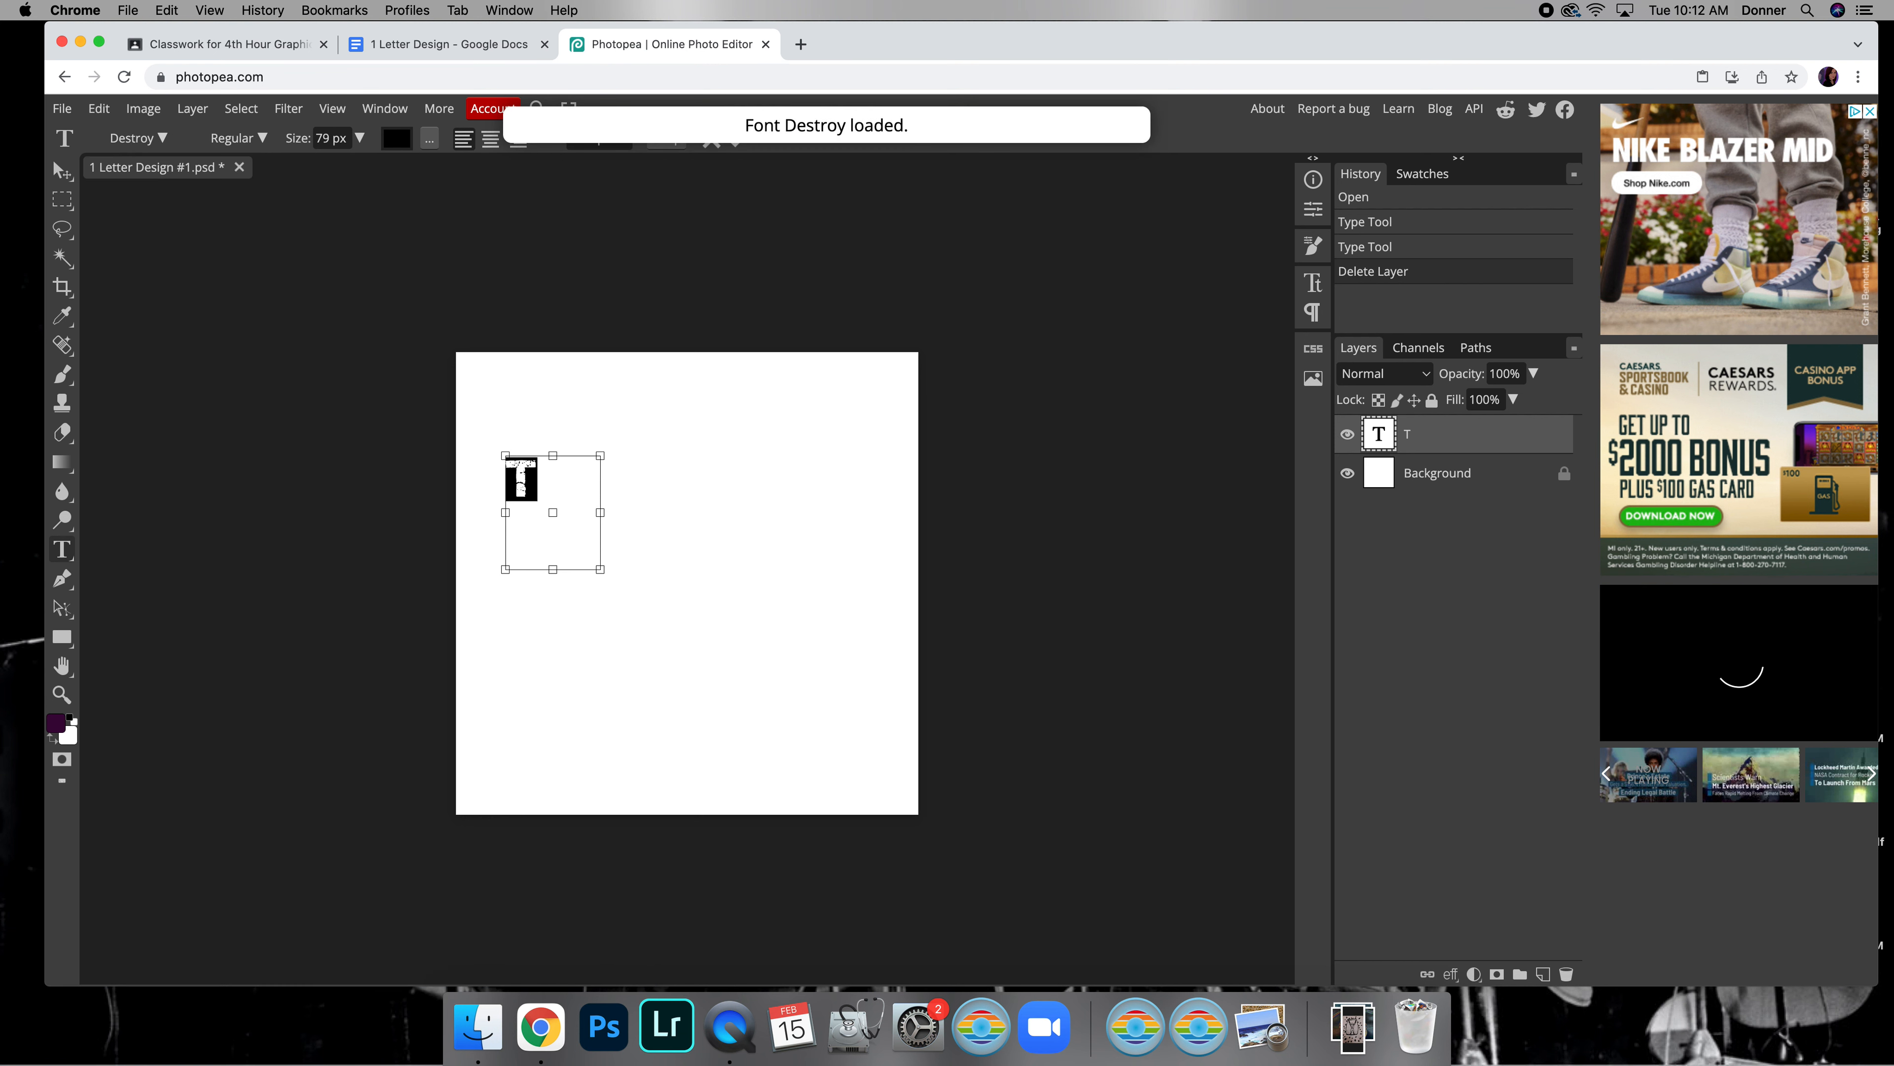
click(261, 138)
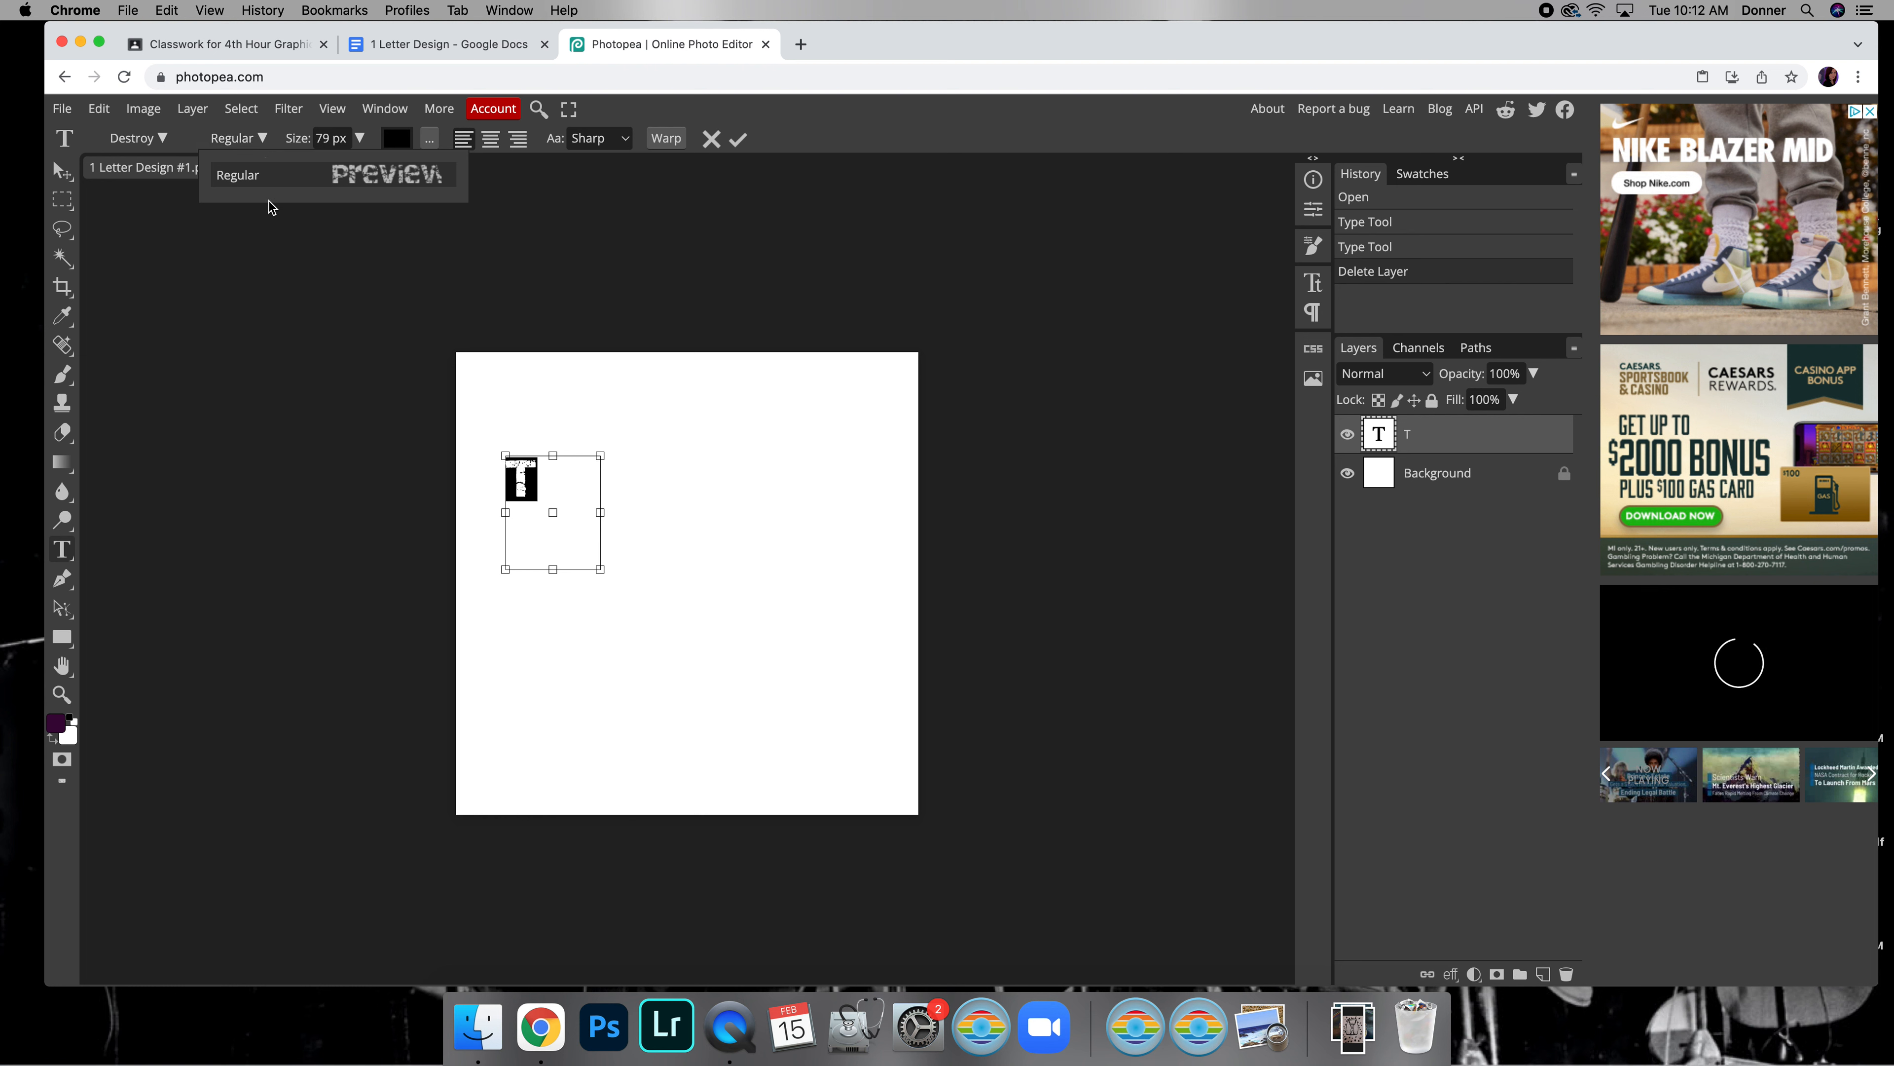
click(265, 141)
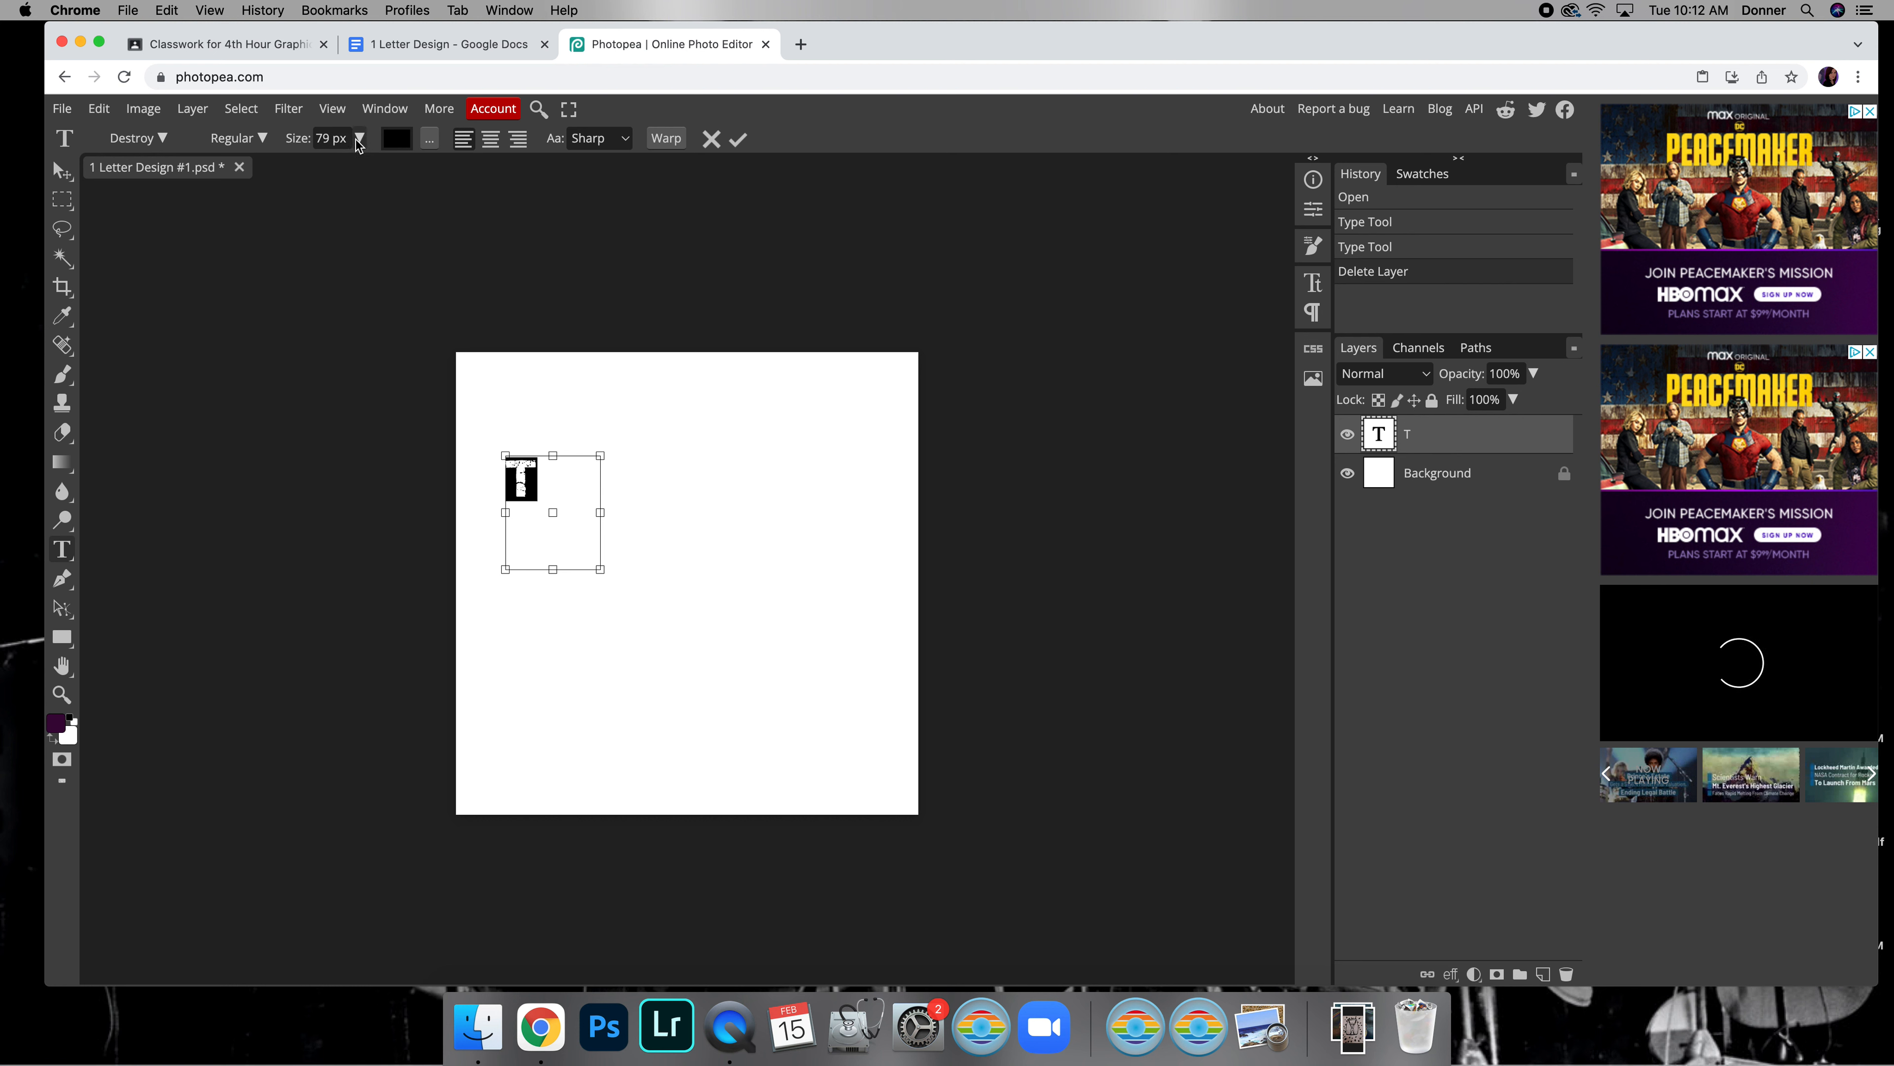
Set the text color of the T to red (ff0000)
click(395, 138)
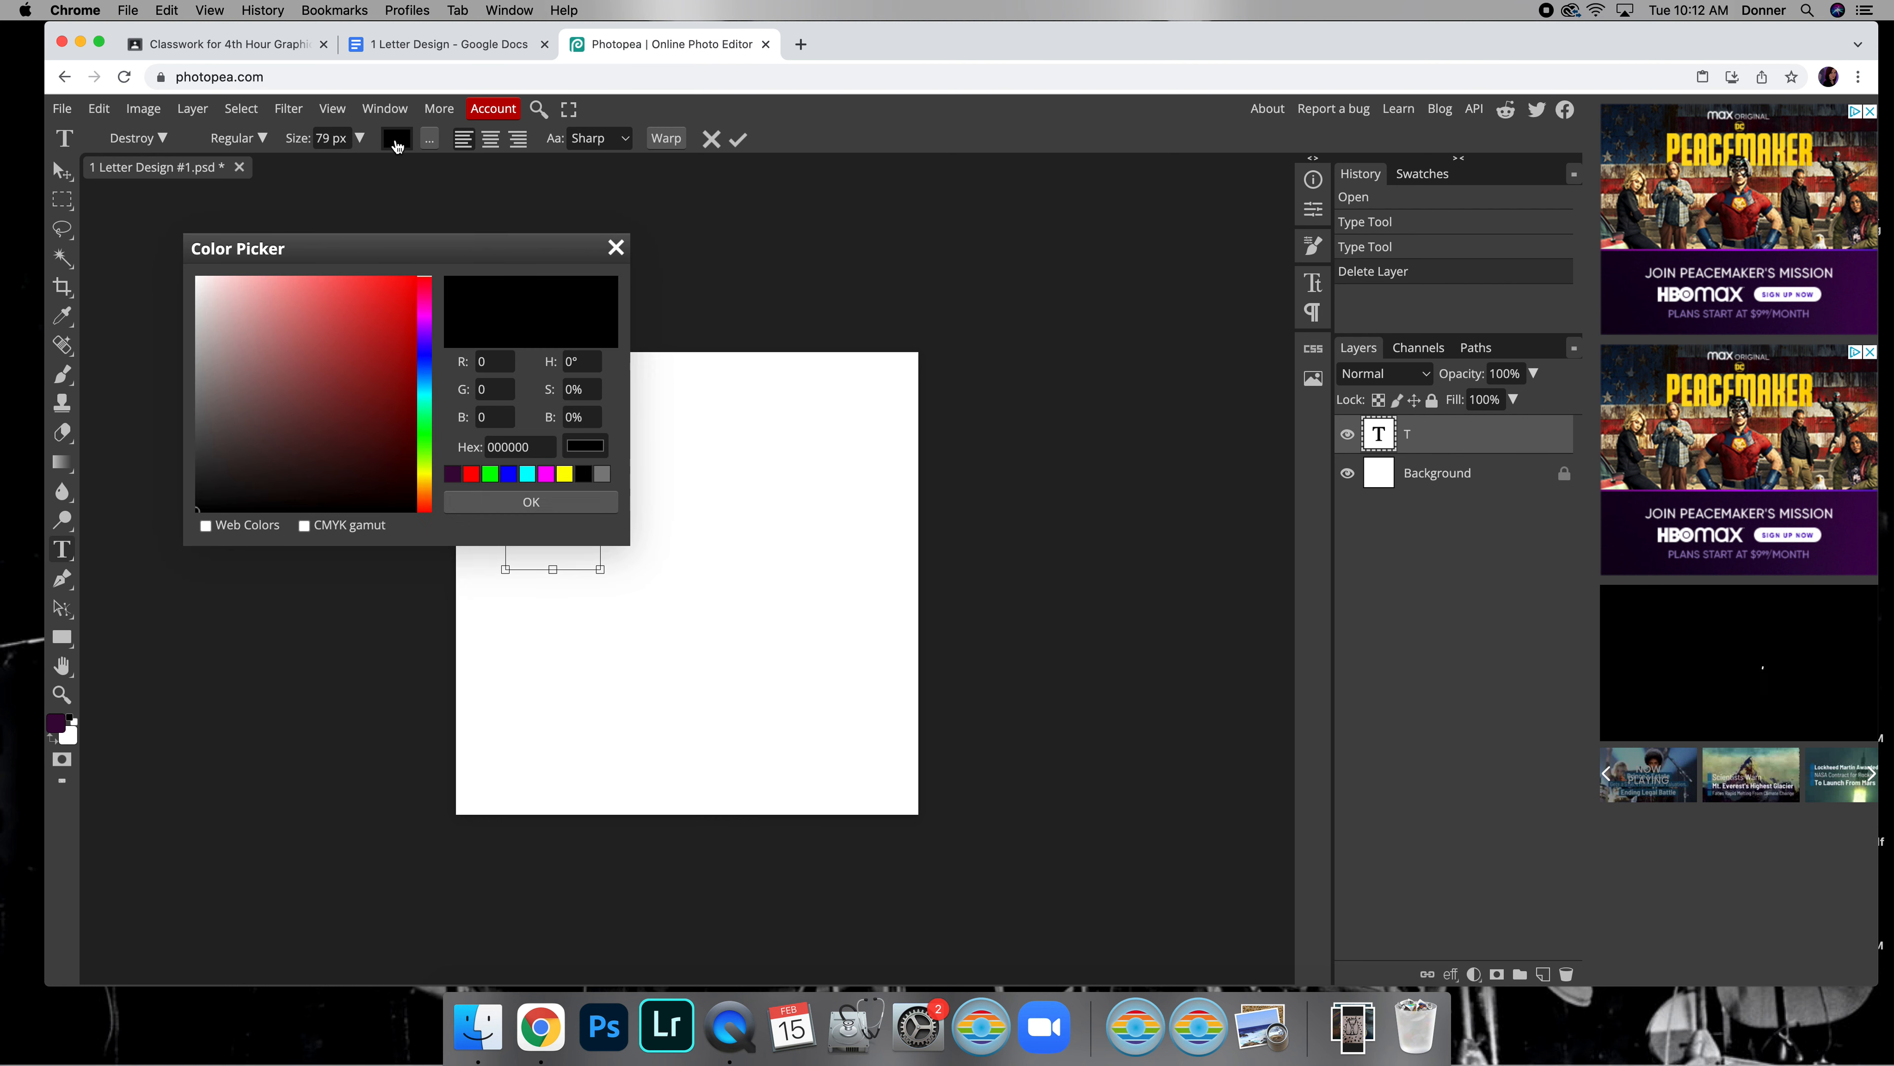
click(507, 480)
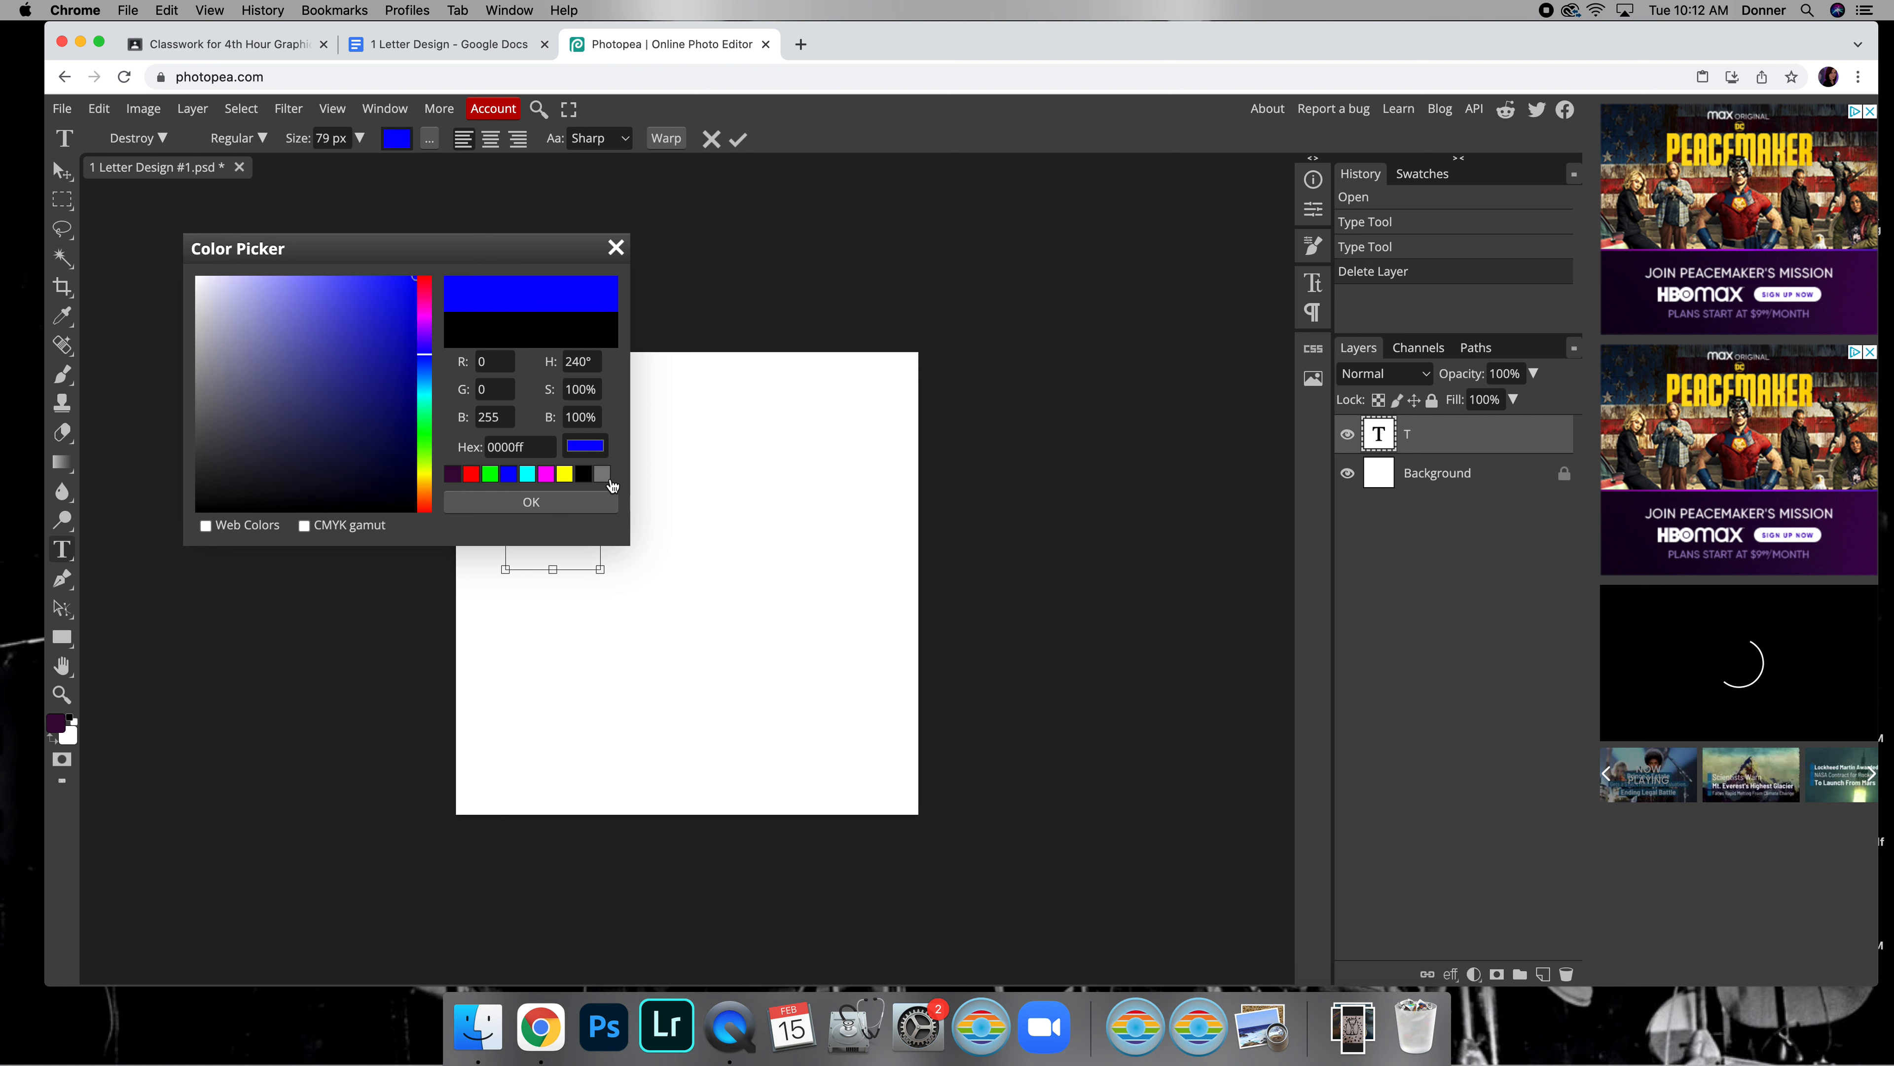
click(471, 475)
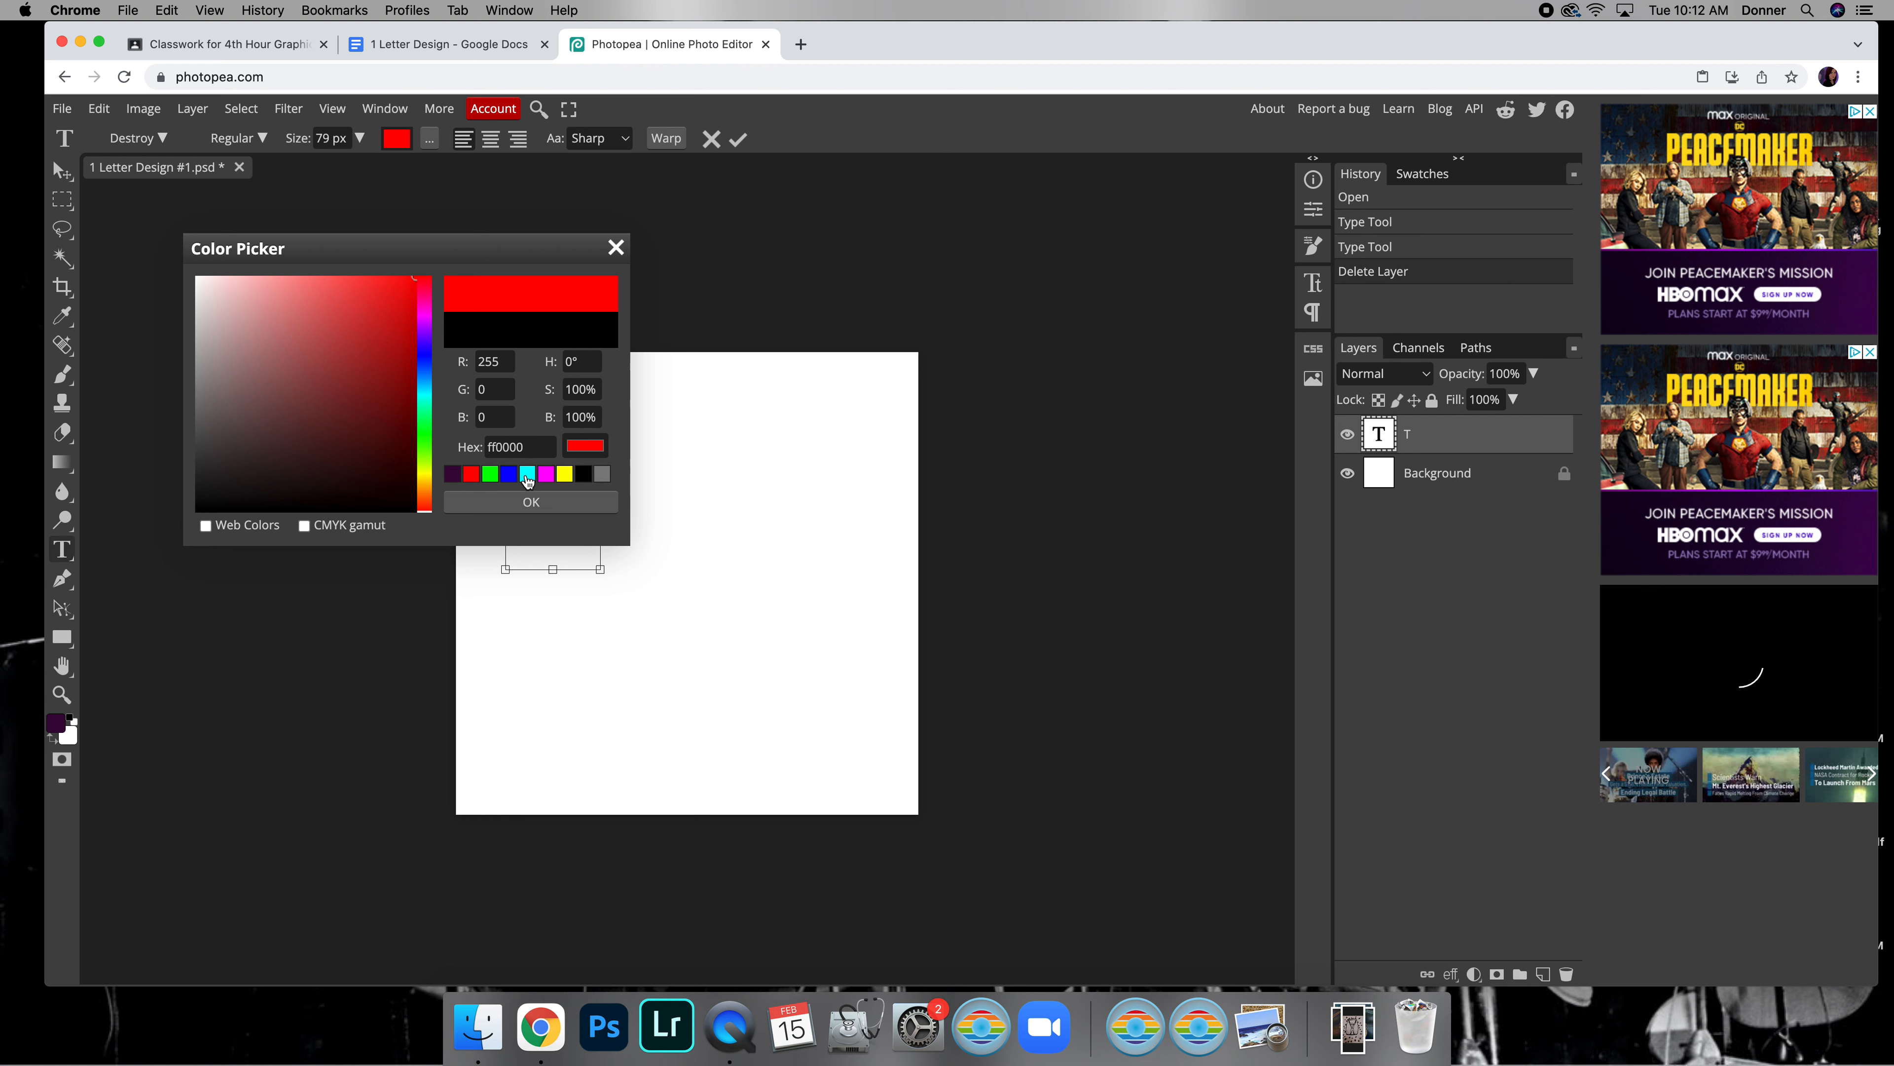
click(531, 501)
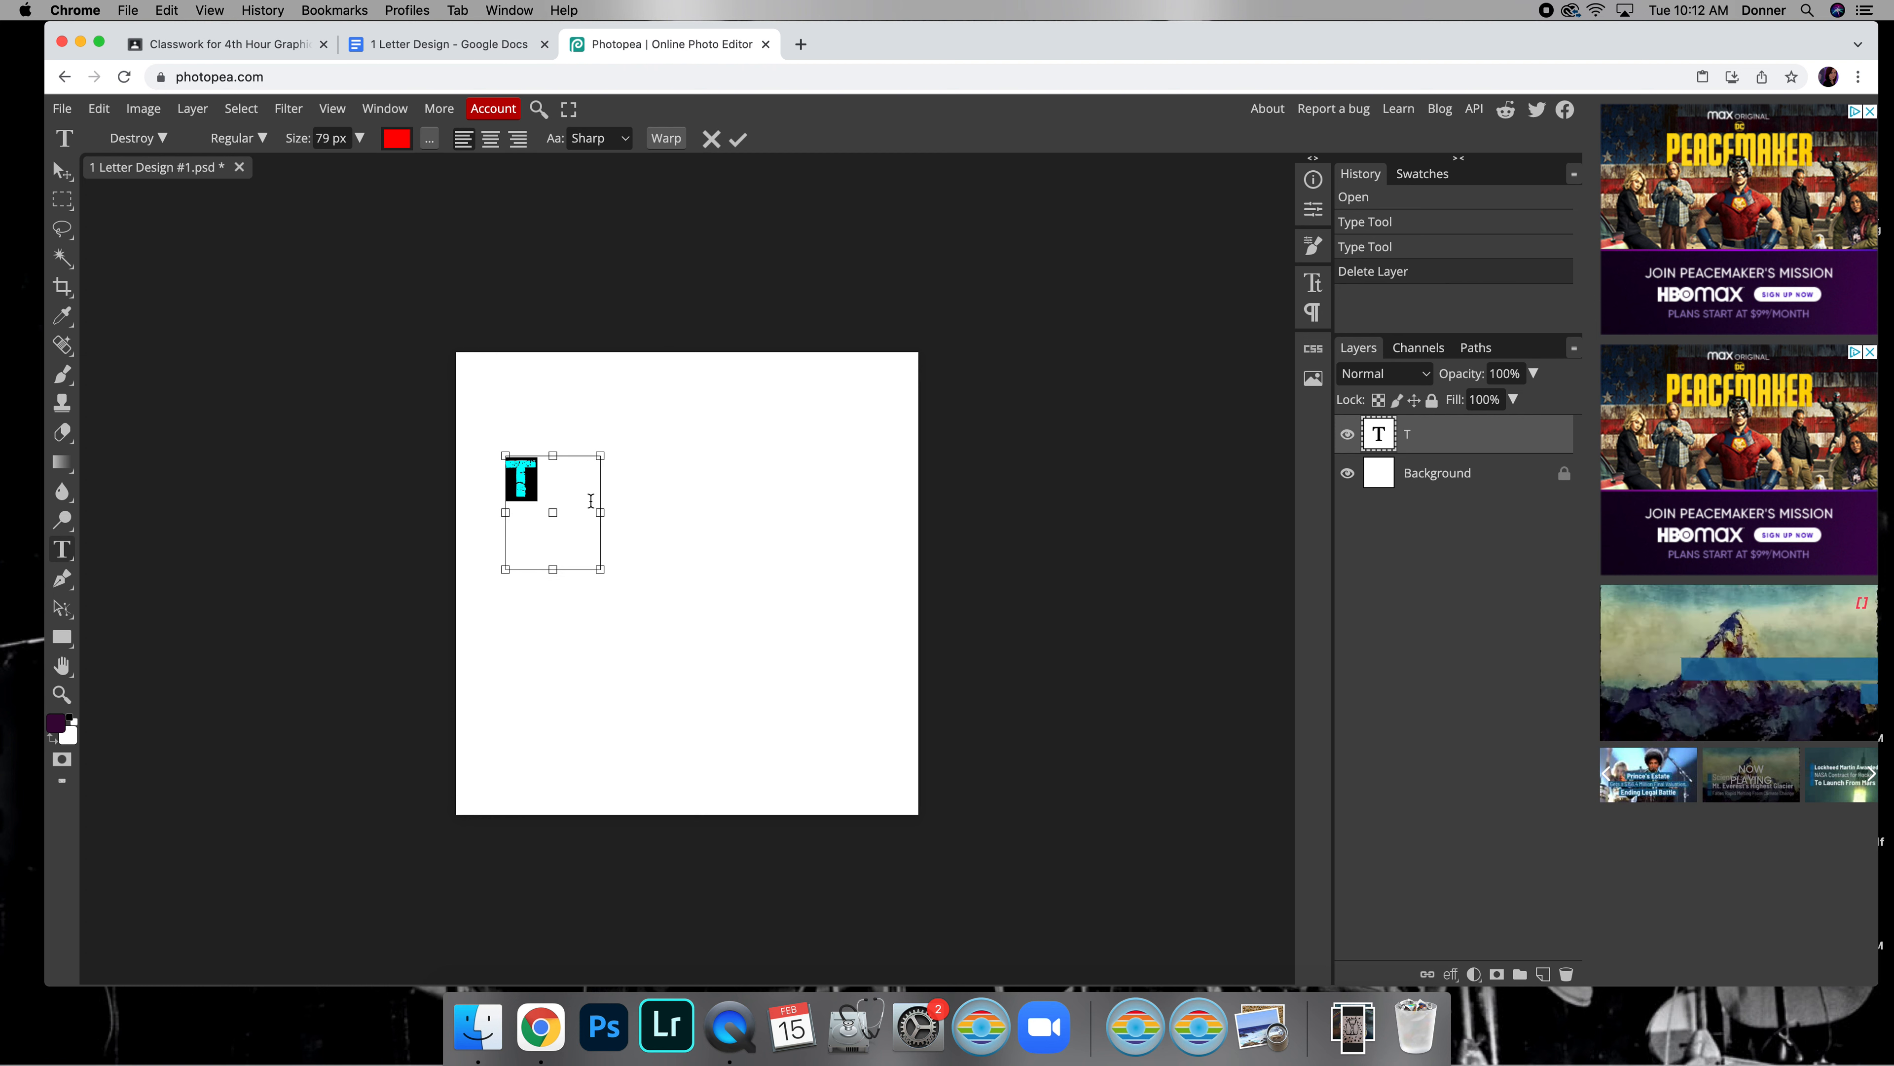
Try center and right alignment on the T, and return it to left alignment
click(490, 138)
click(517, 139)
click(490, 141)
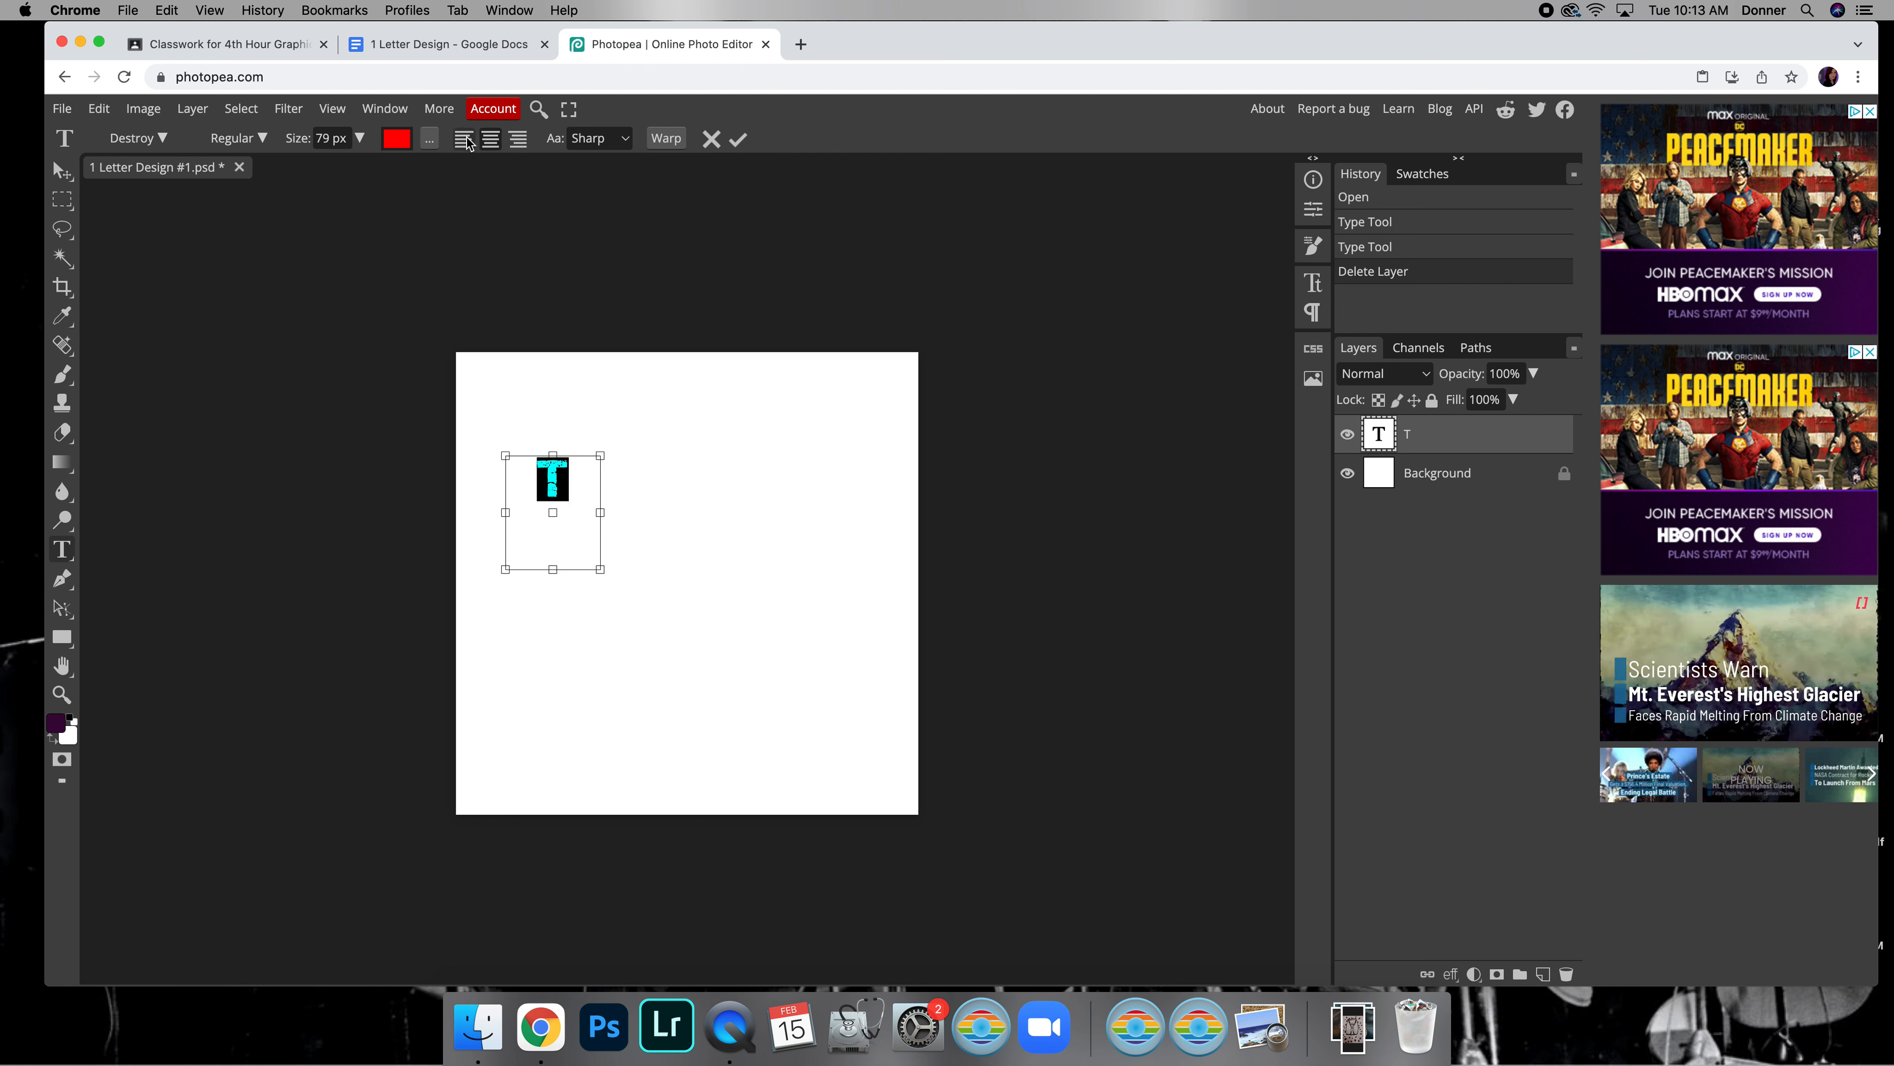
click(478, 143)
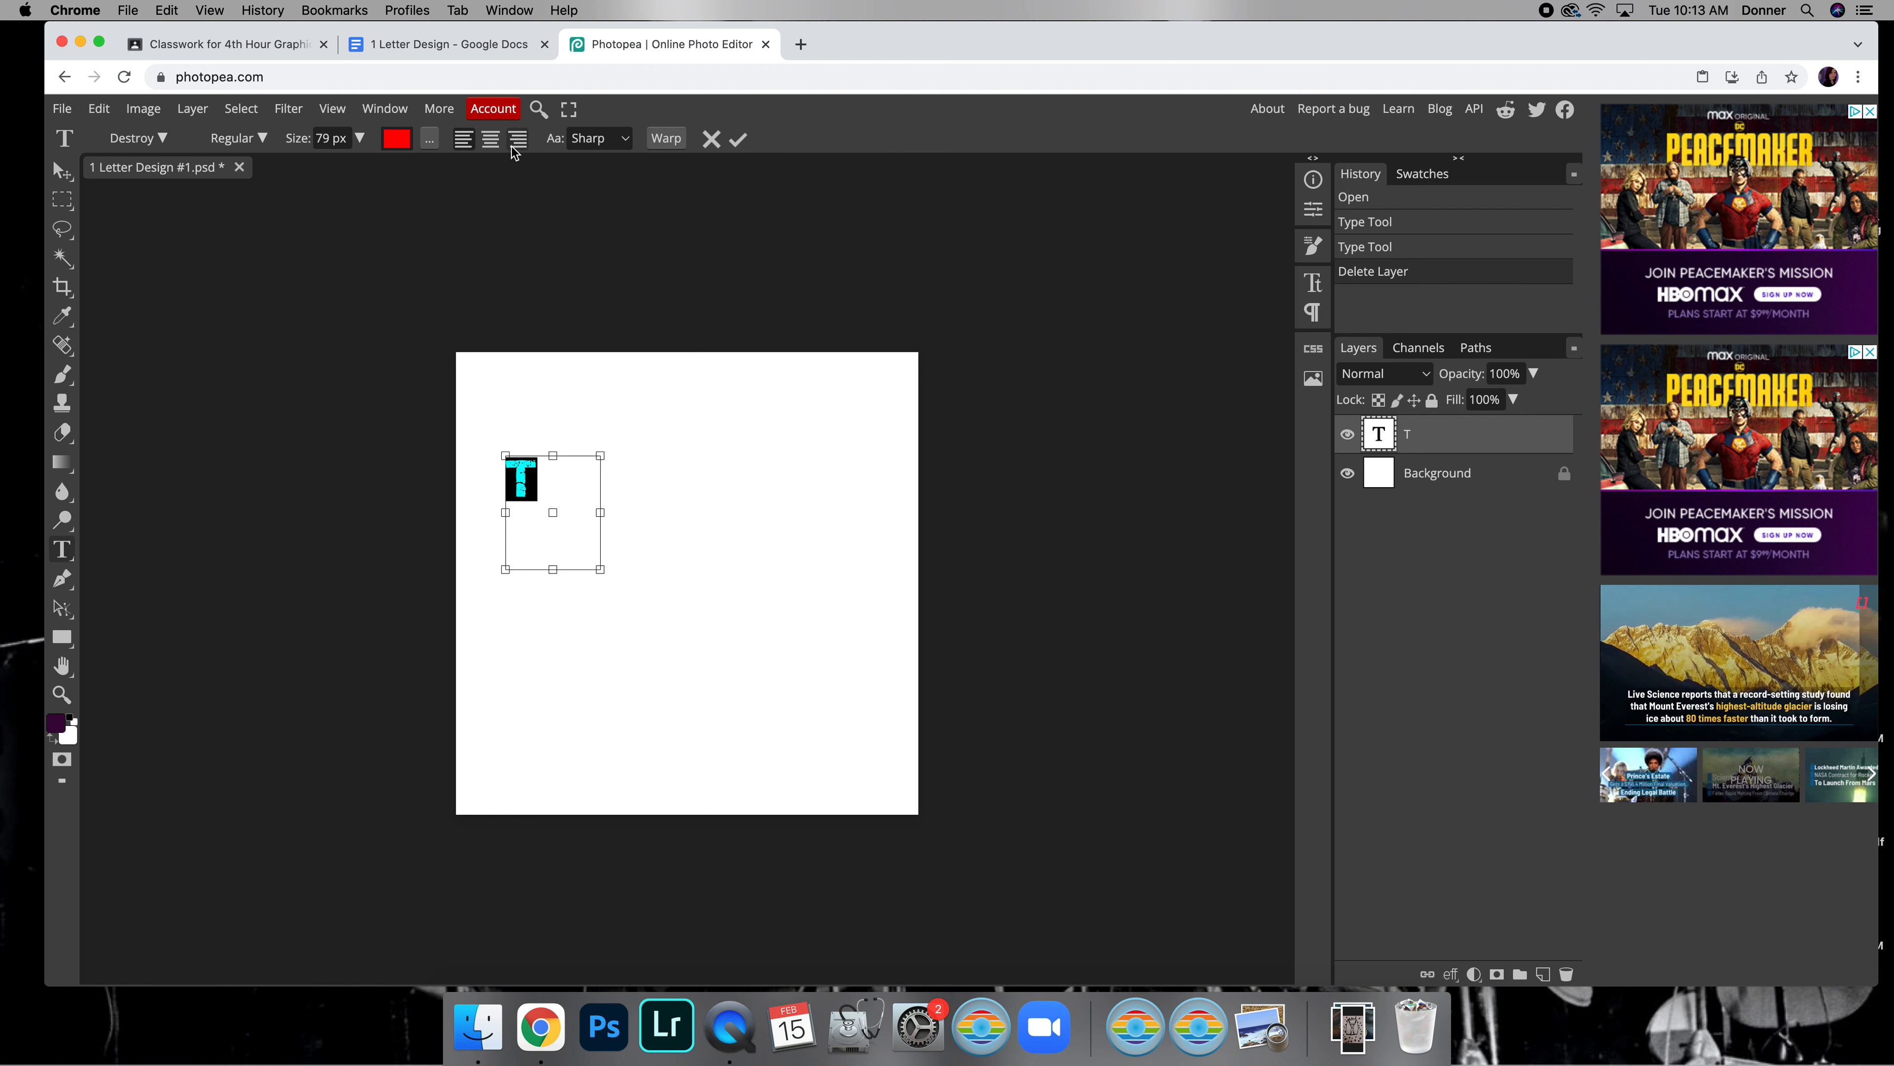
Try a Shell Lower text warp on the T with 67% bend and 49% horizontal distortion, and cancel it
click(669, 140)
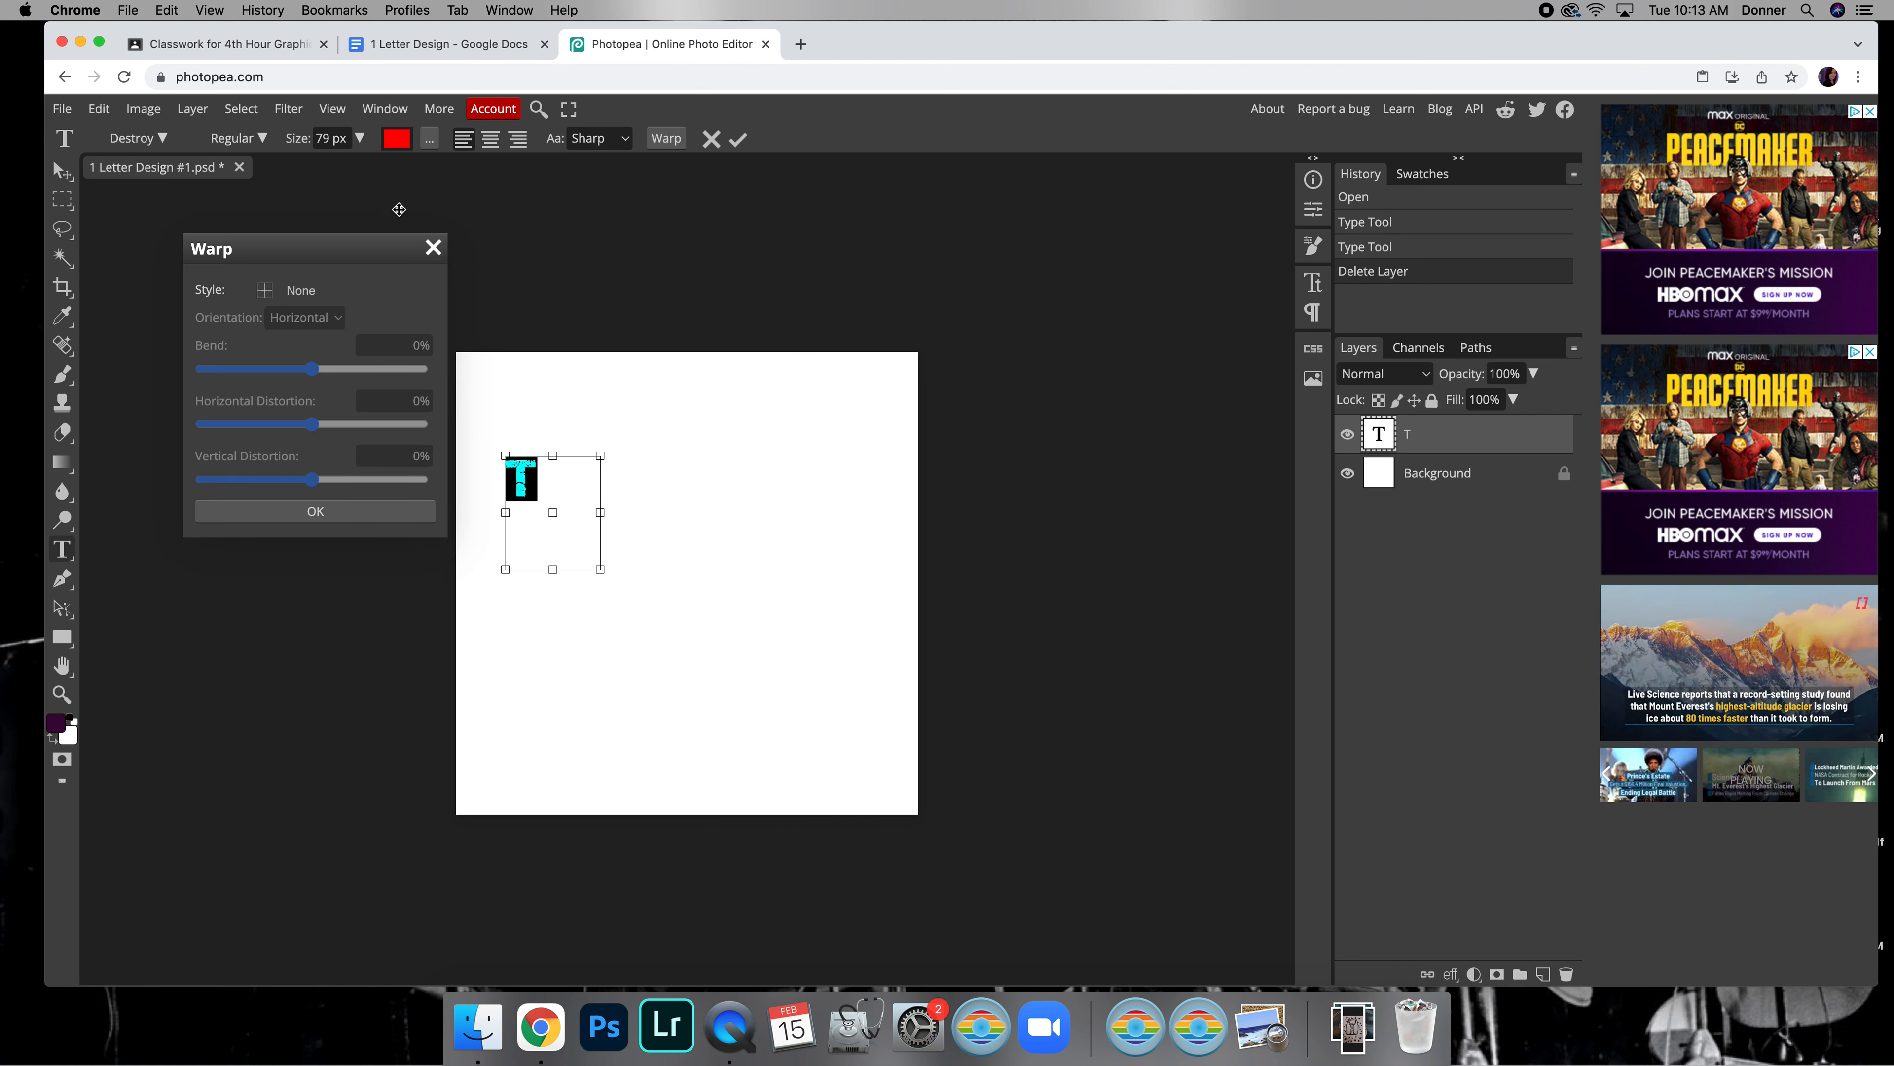
drag(367, 250, 920, 223)
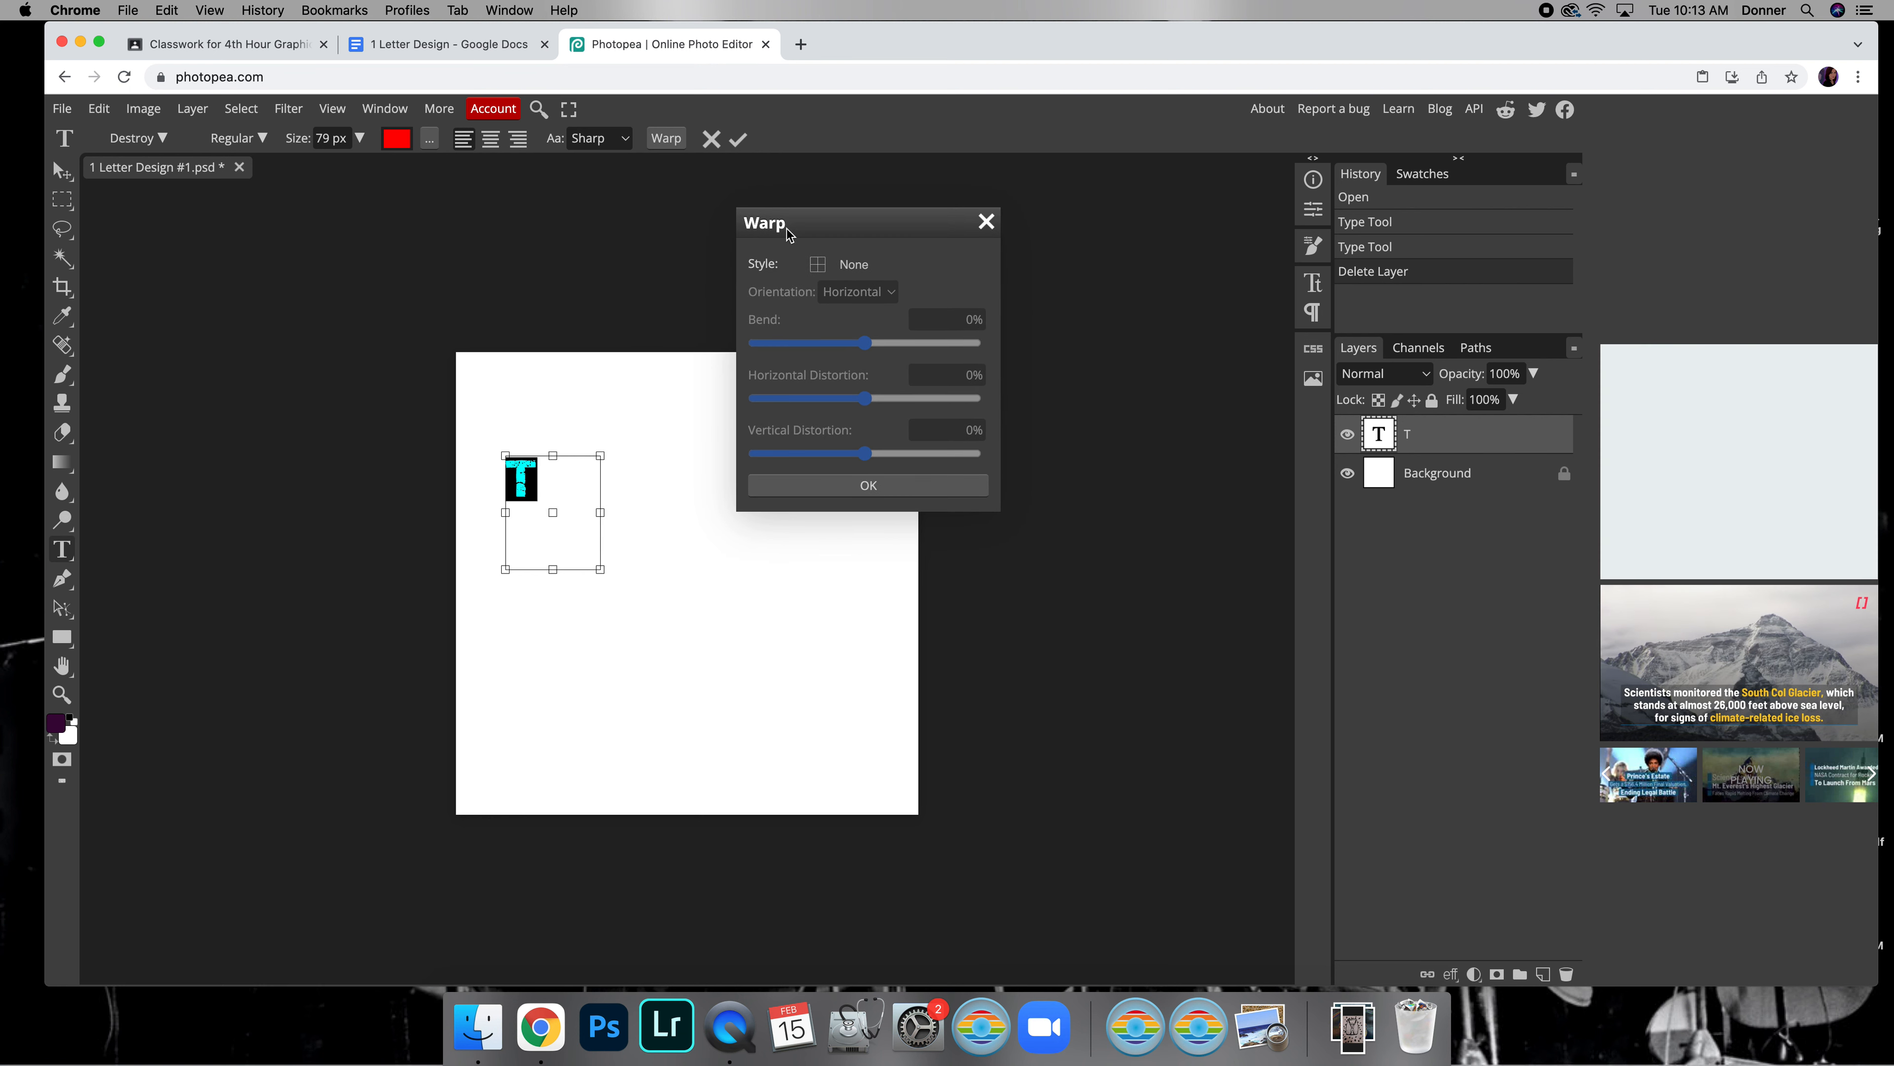
click(848, 267)
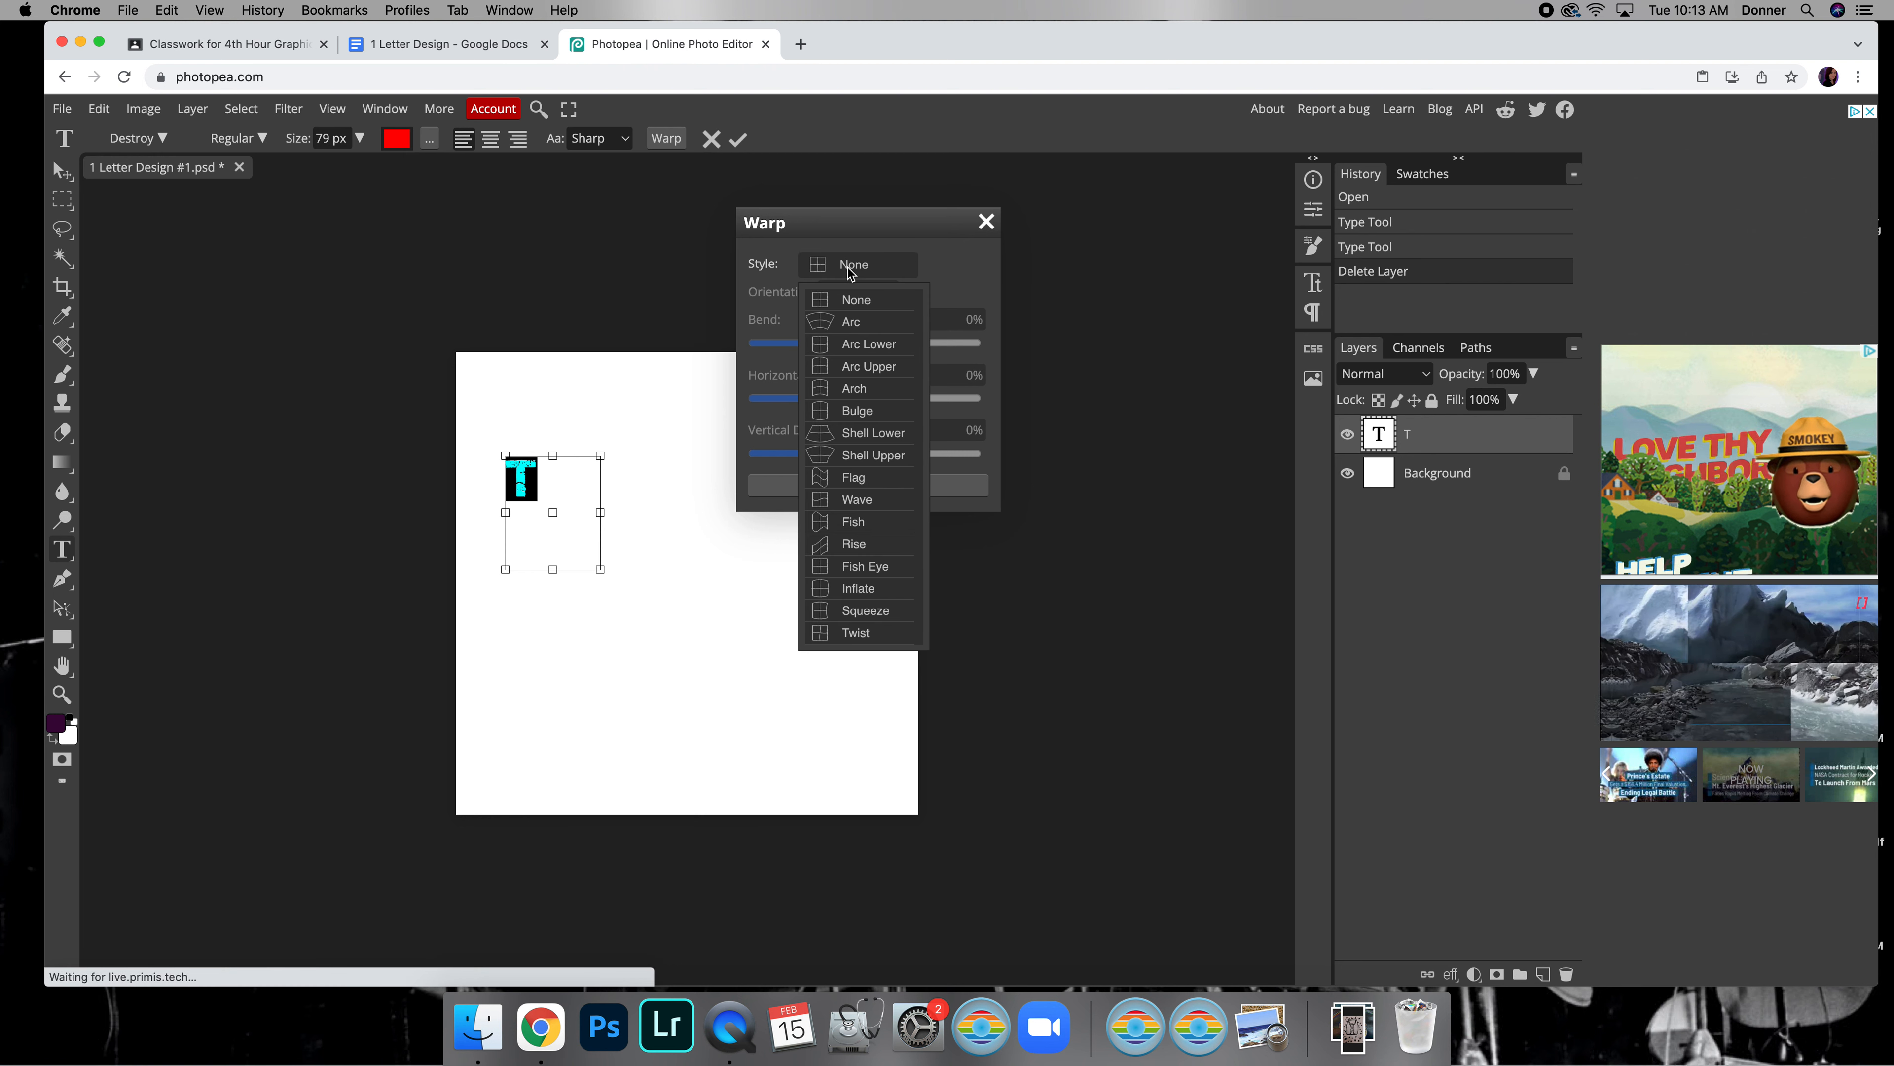
click(853, 322)
drag(879, 221, 943, 200)
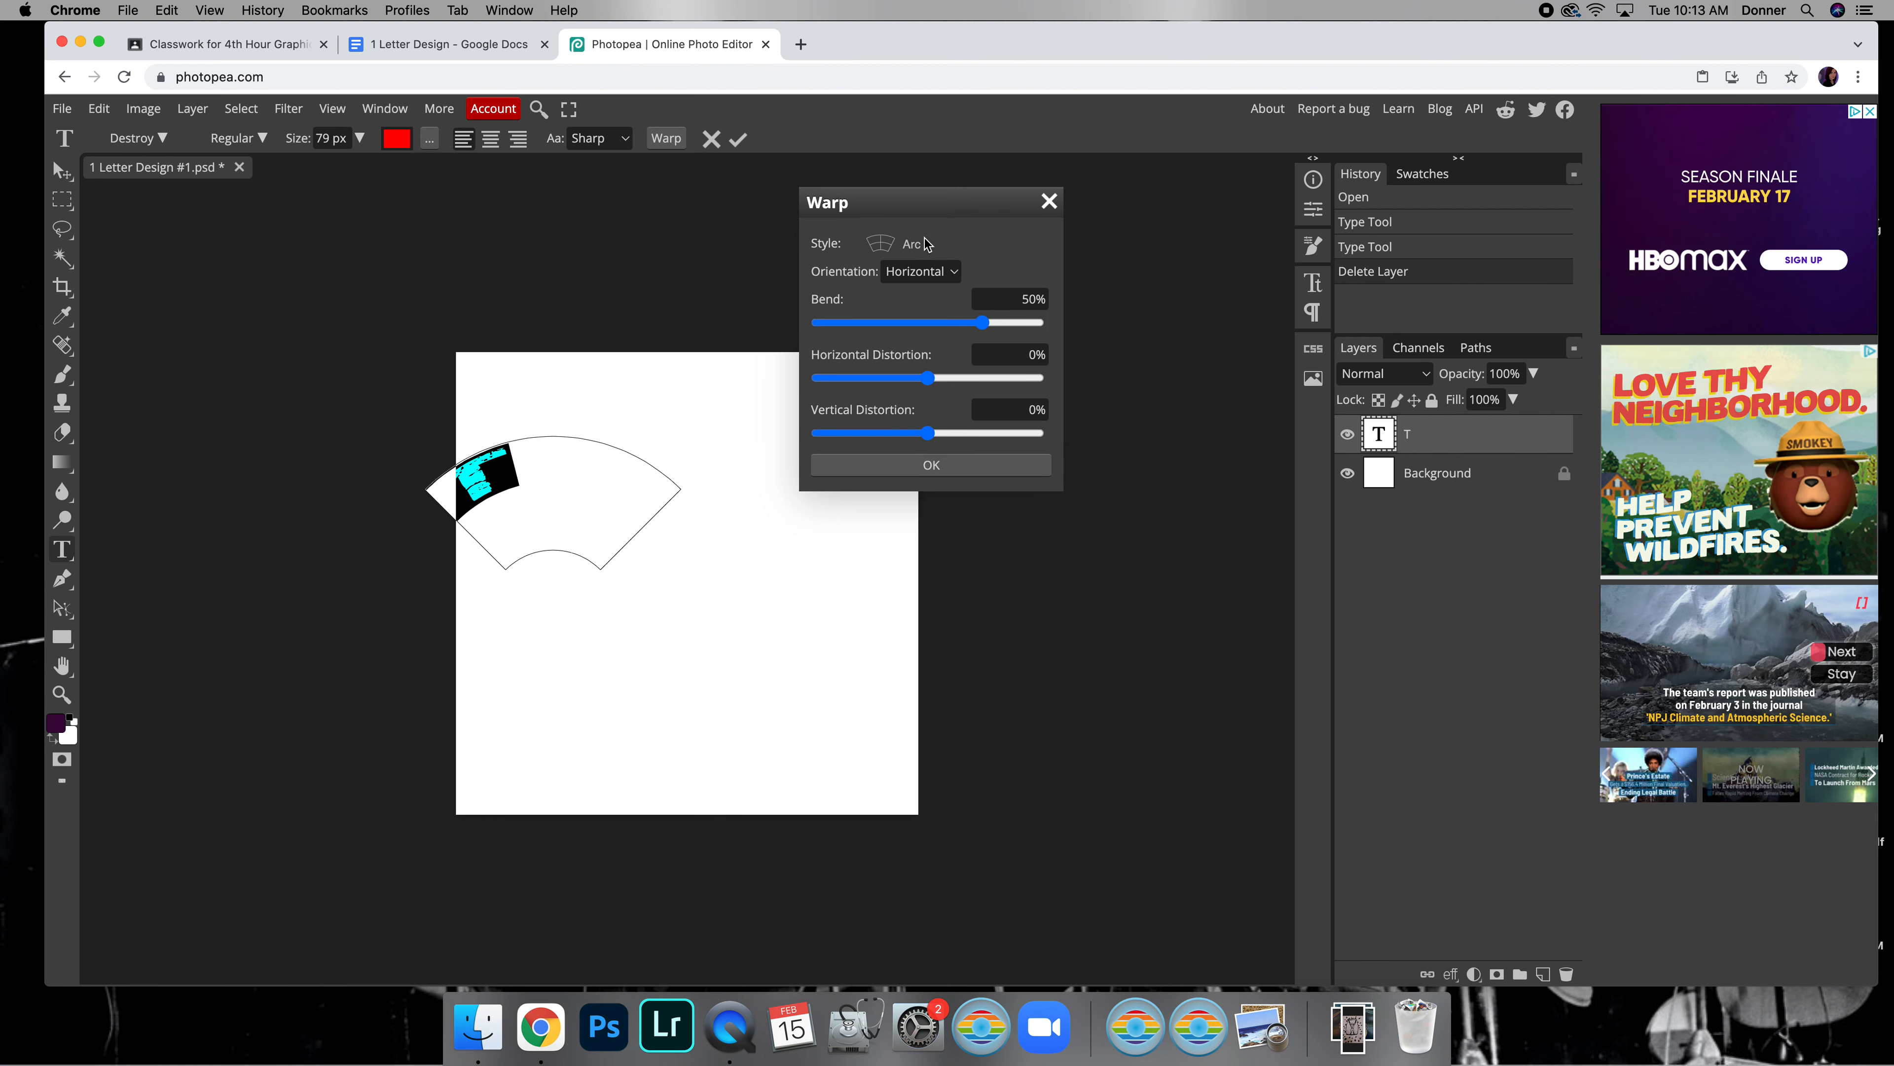
click(919, 247)
click(934, 413)
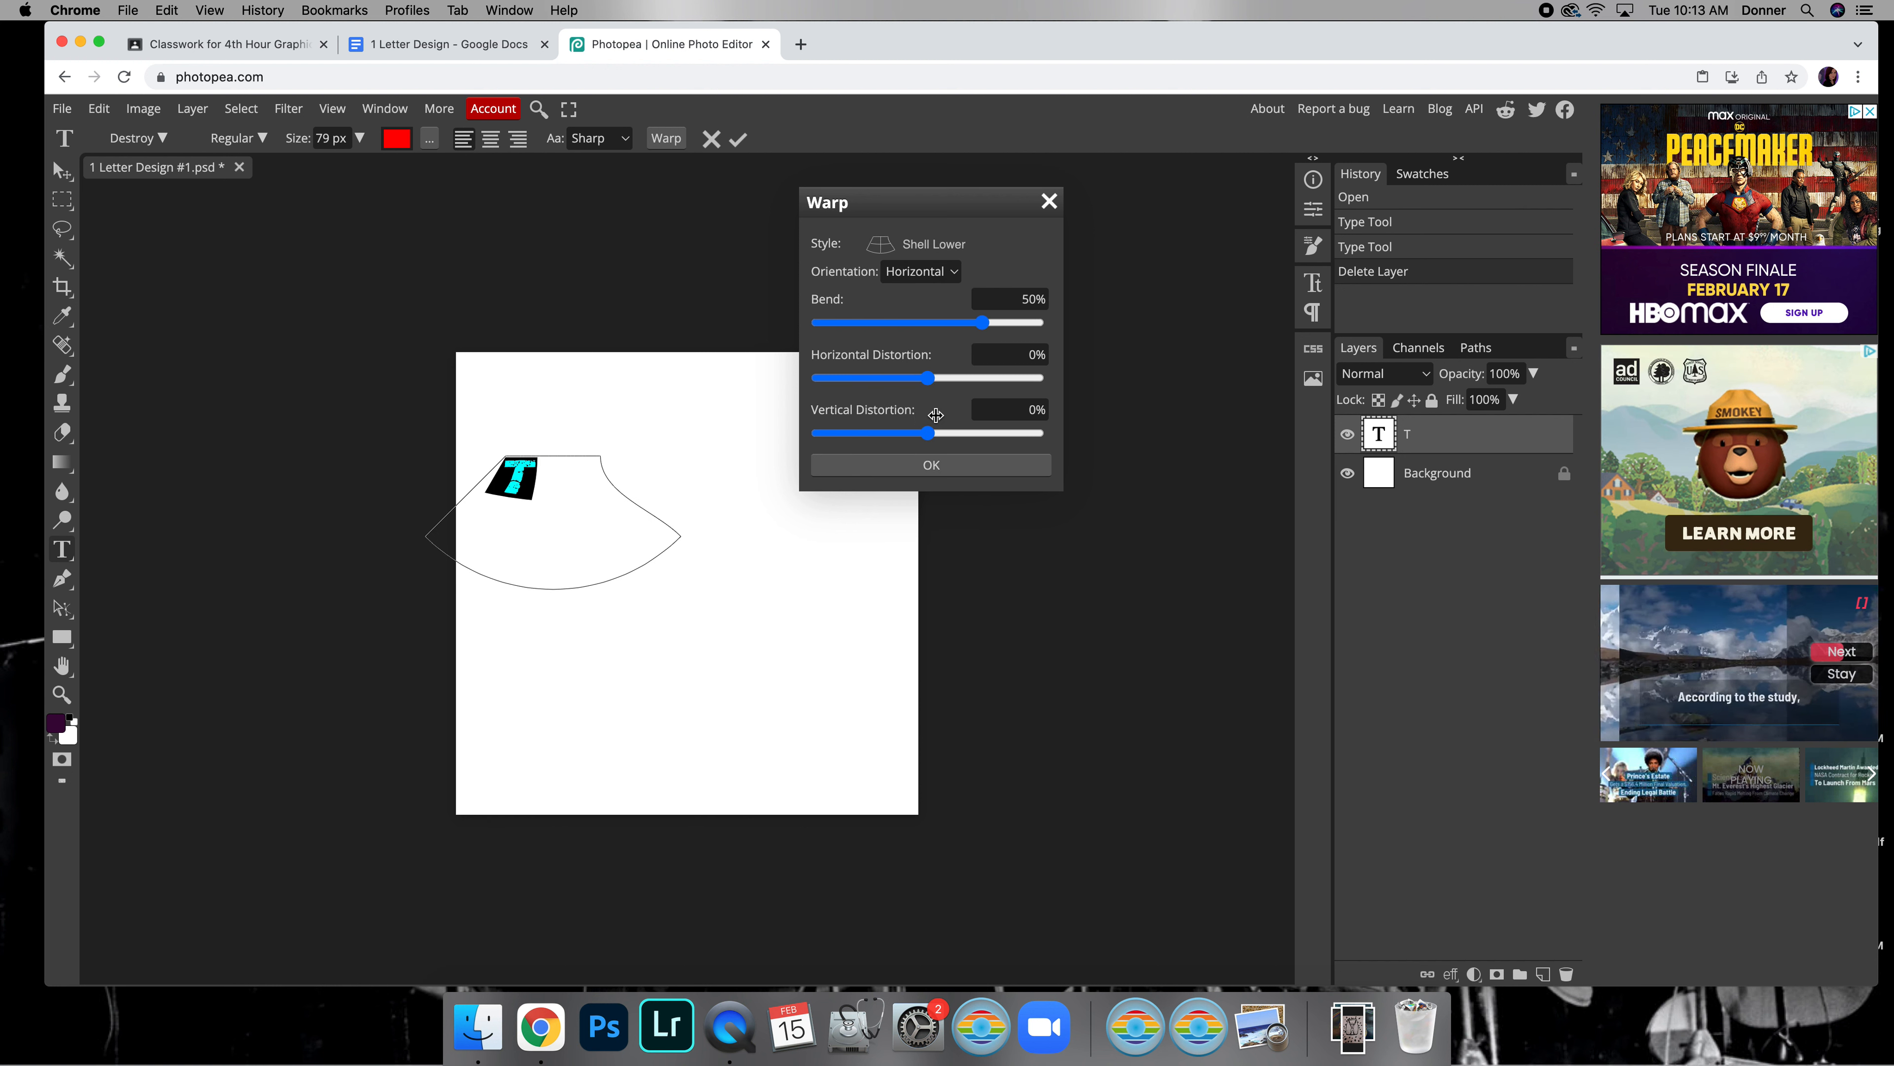
mouse_move(982, 322)
mouse_down()
mouse_move(925, 322)
mouse_move(1001, 324)
mouse_up()
drag(927, 377, 981, 377)
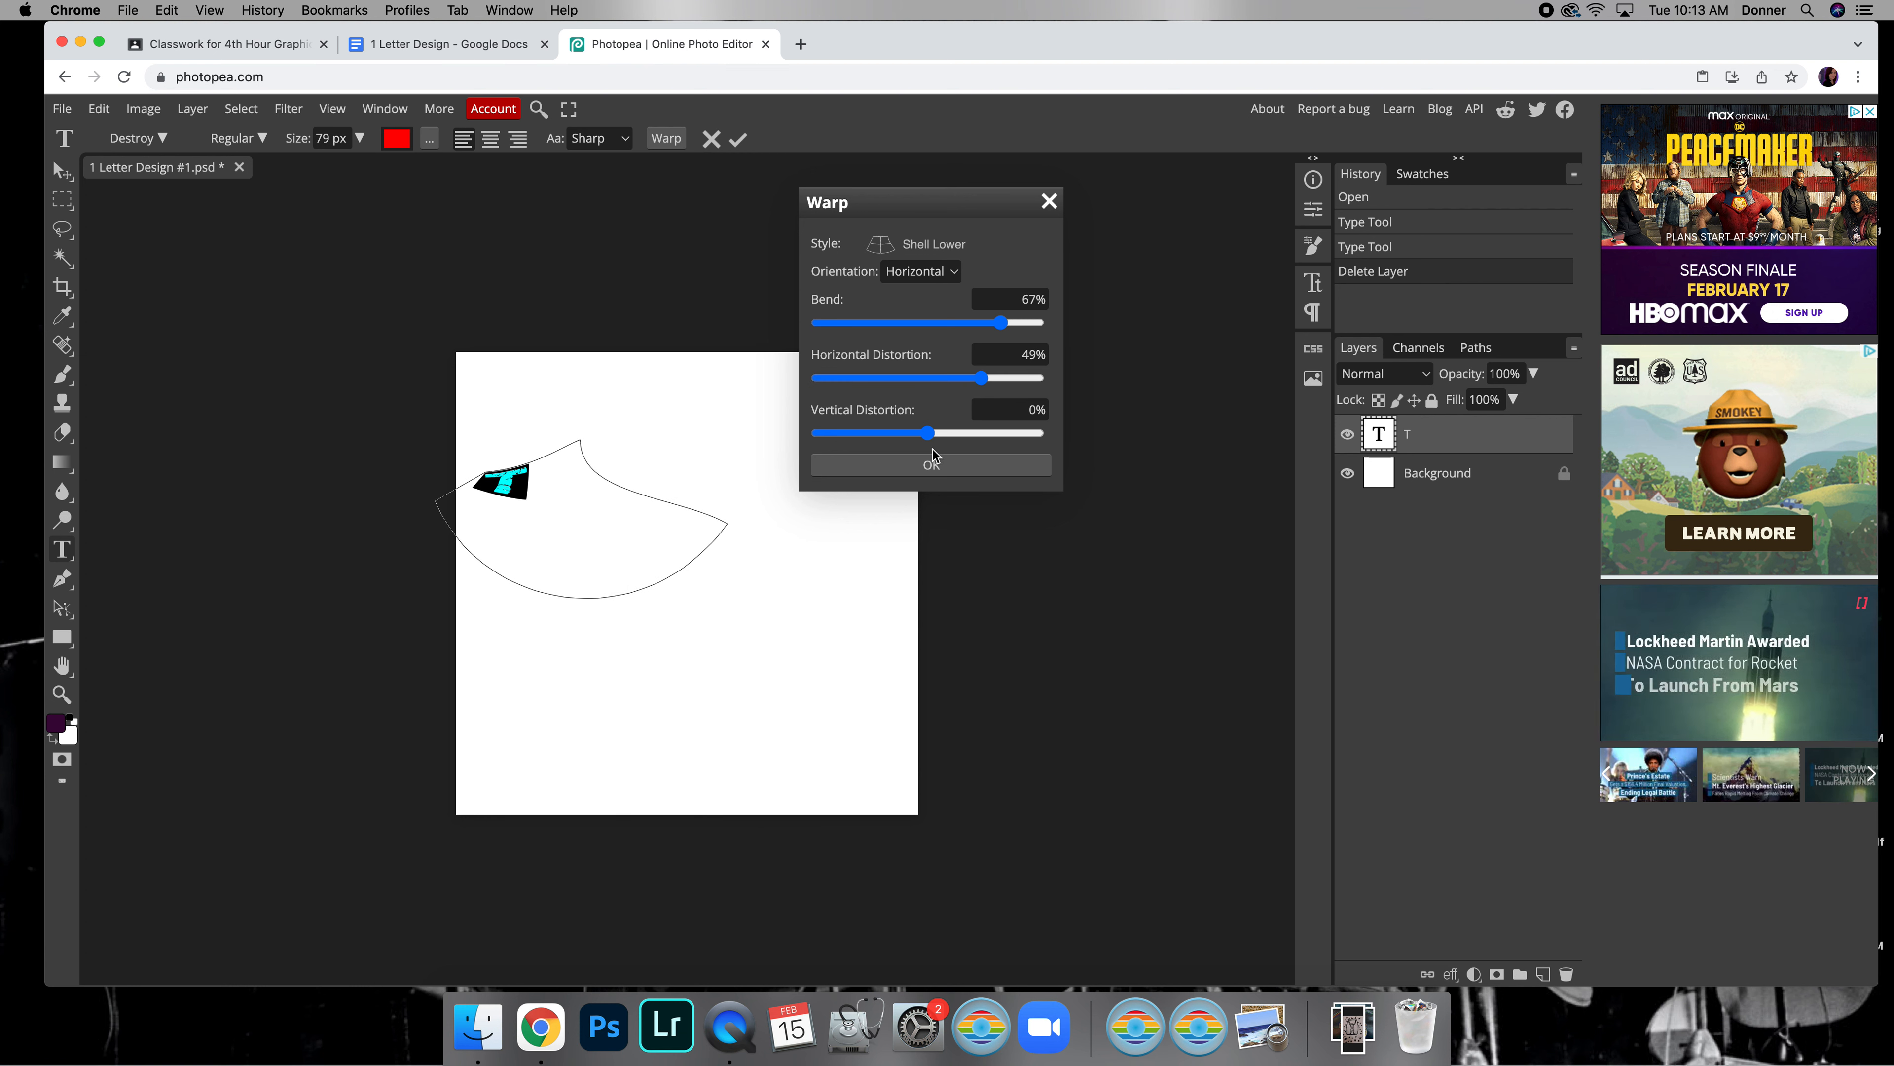
click(1049, 202)
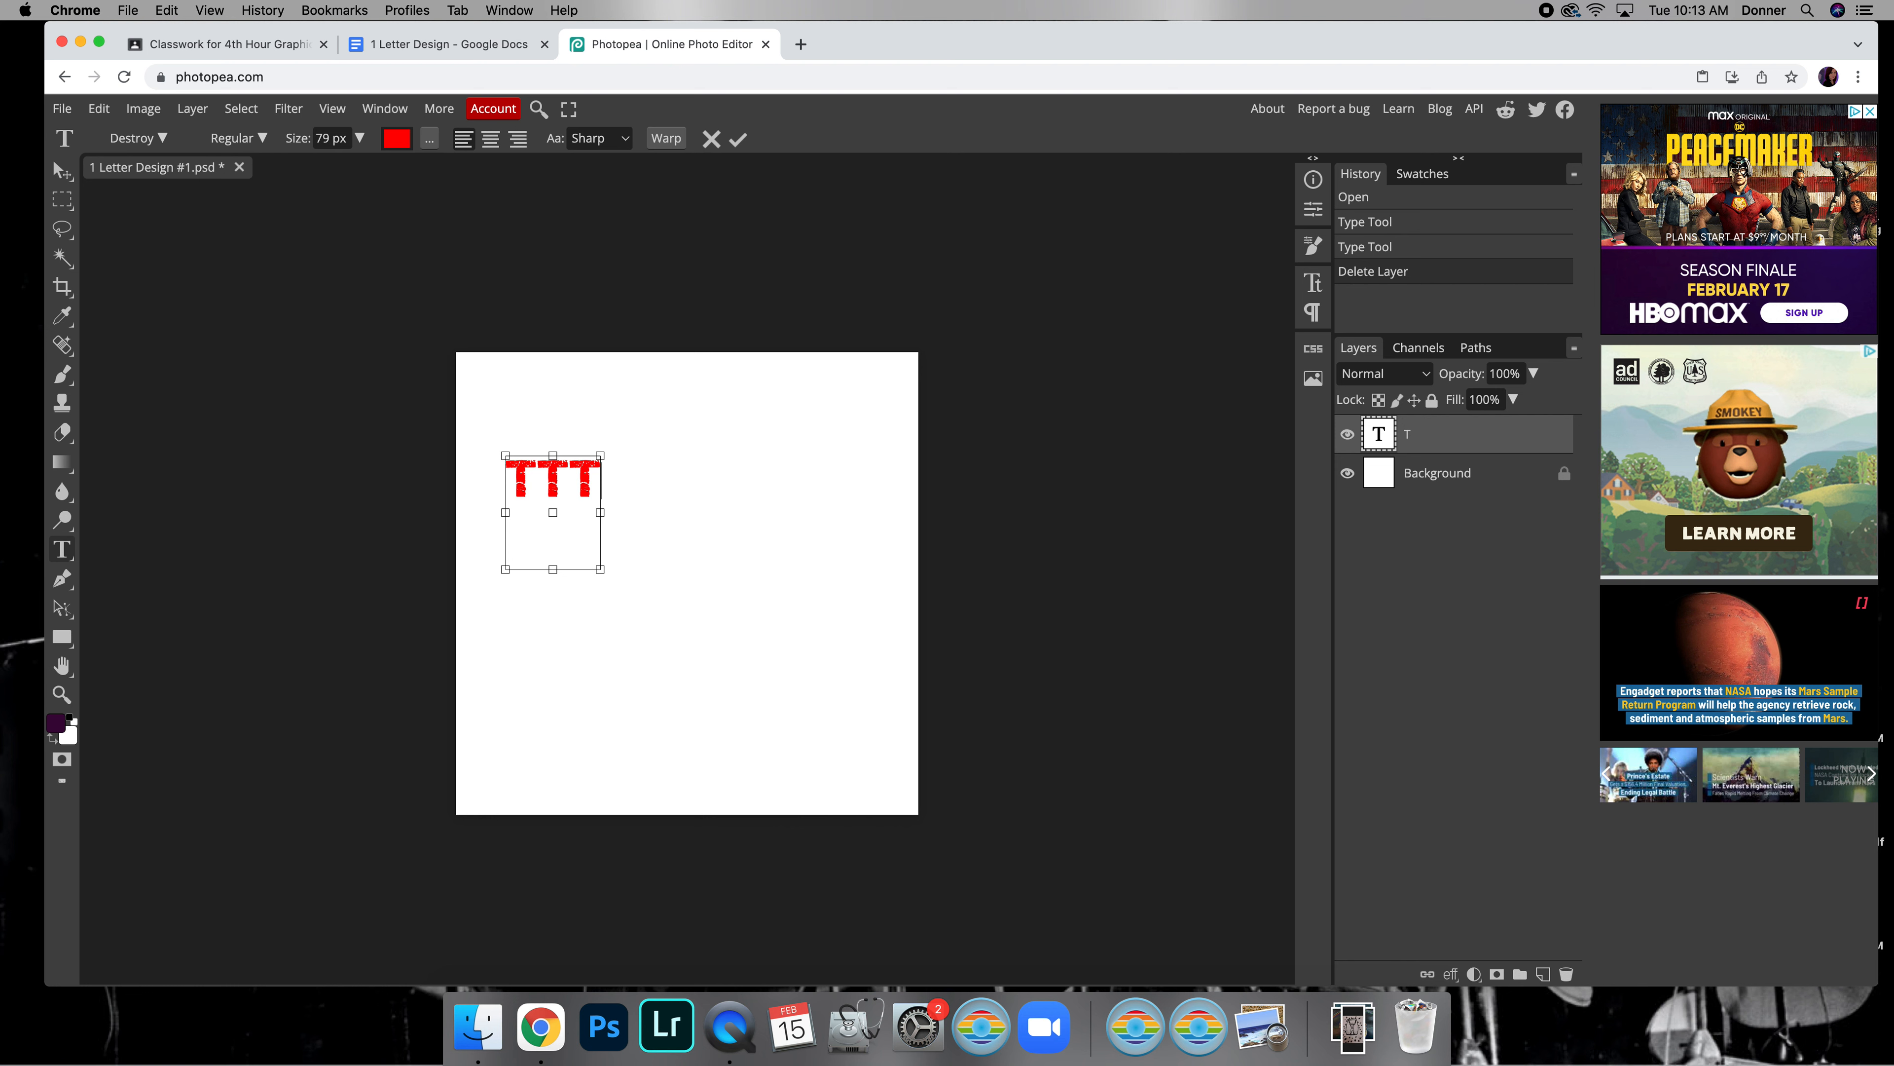
Widen the text box around the three Ts and try an Arc warp on them
drag(609, 567, 650, 540)
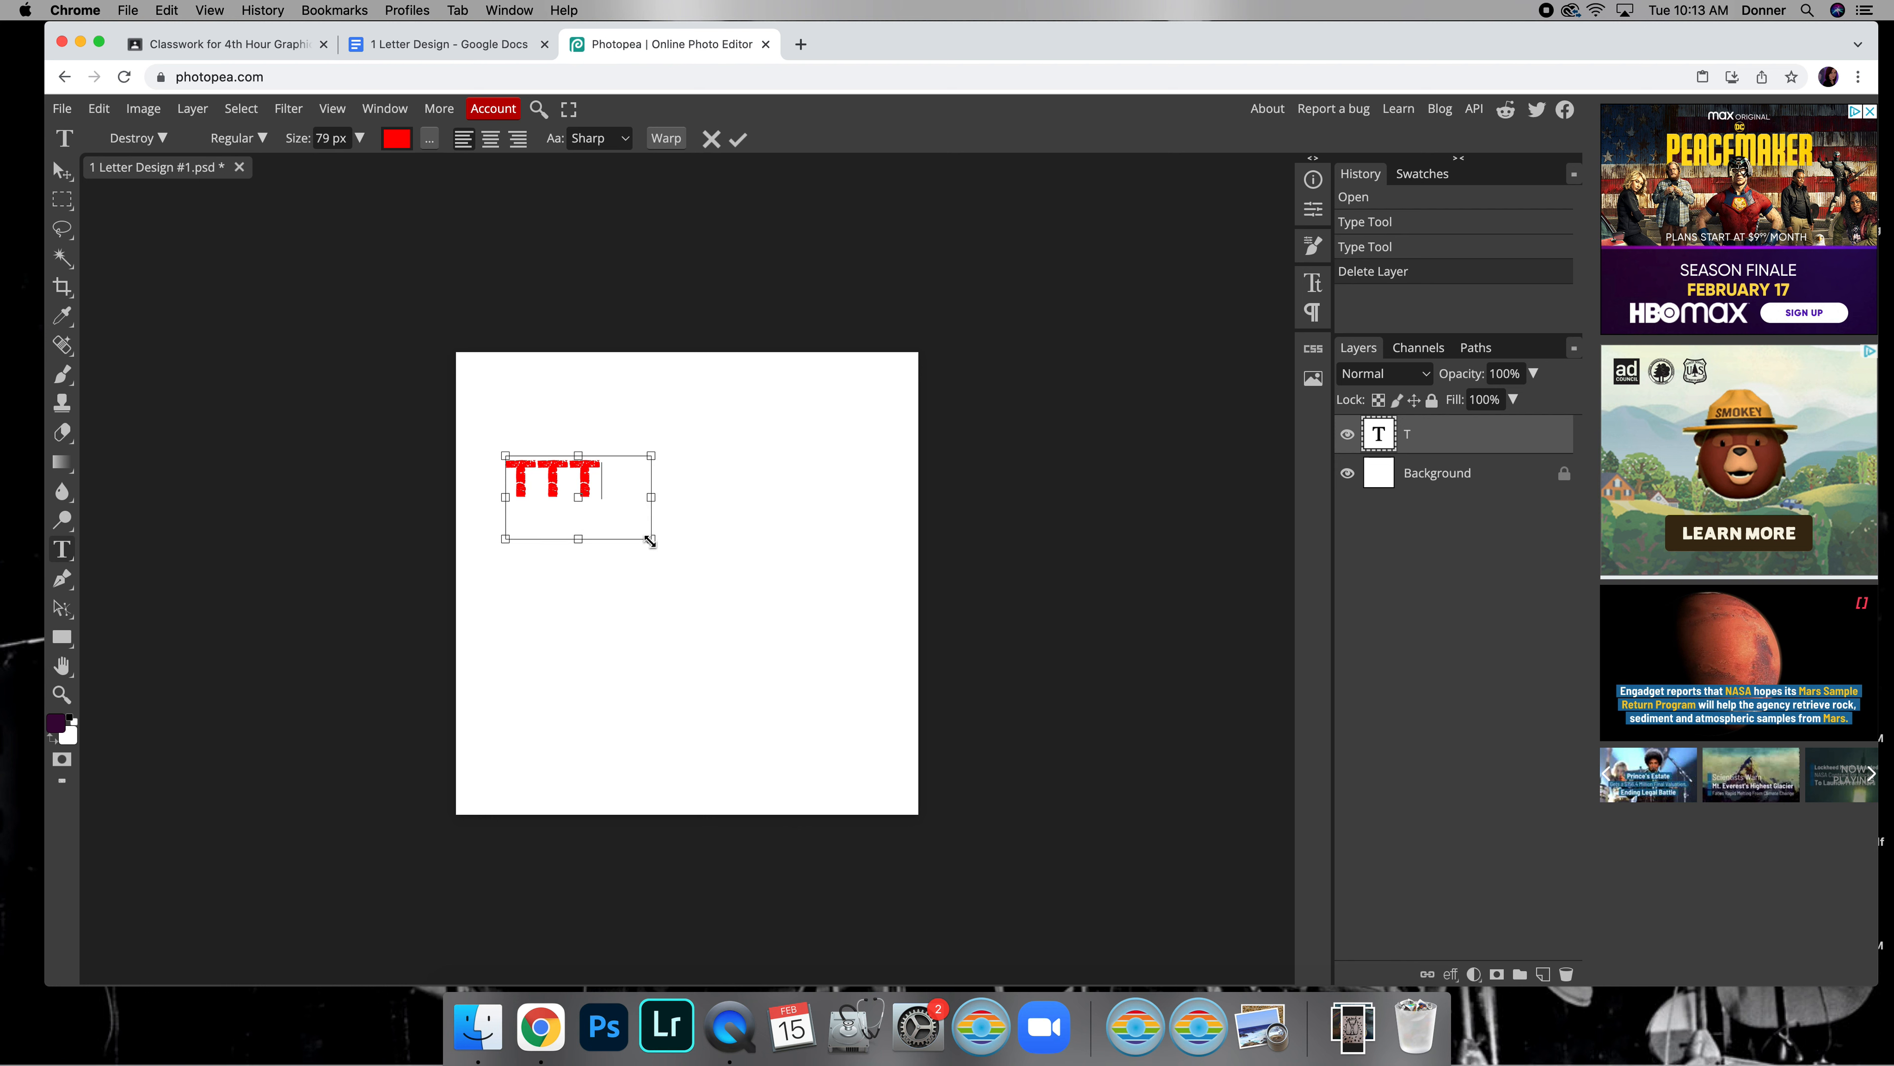
drag(607, 479, 474, 475)
click(666, 138)
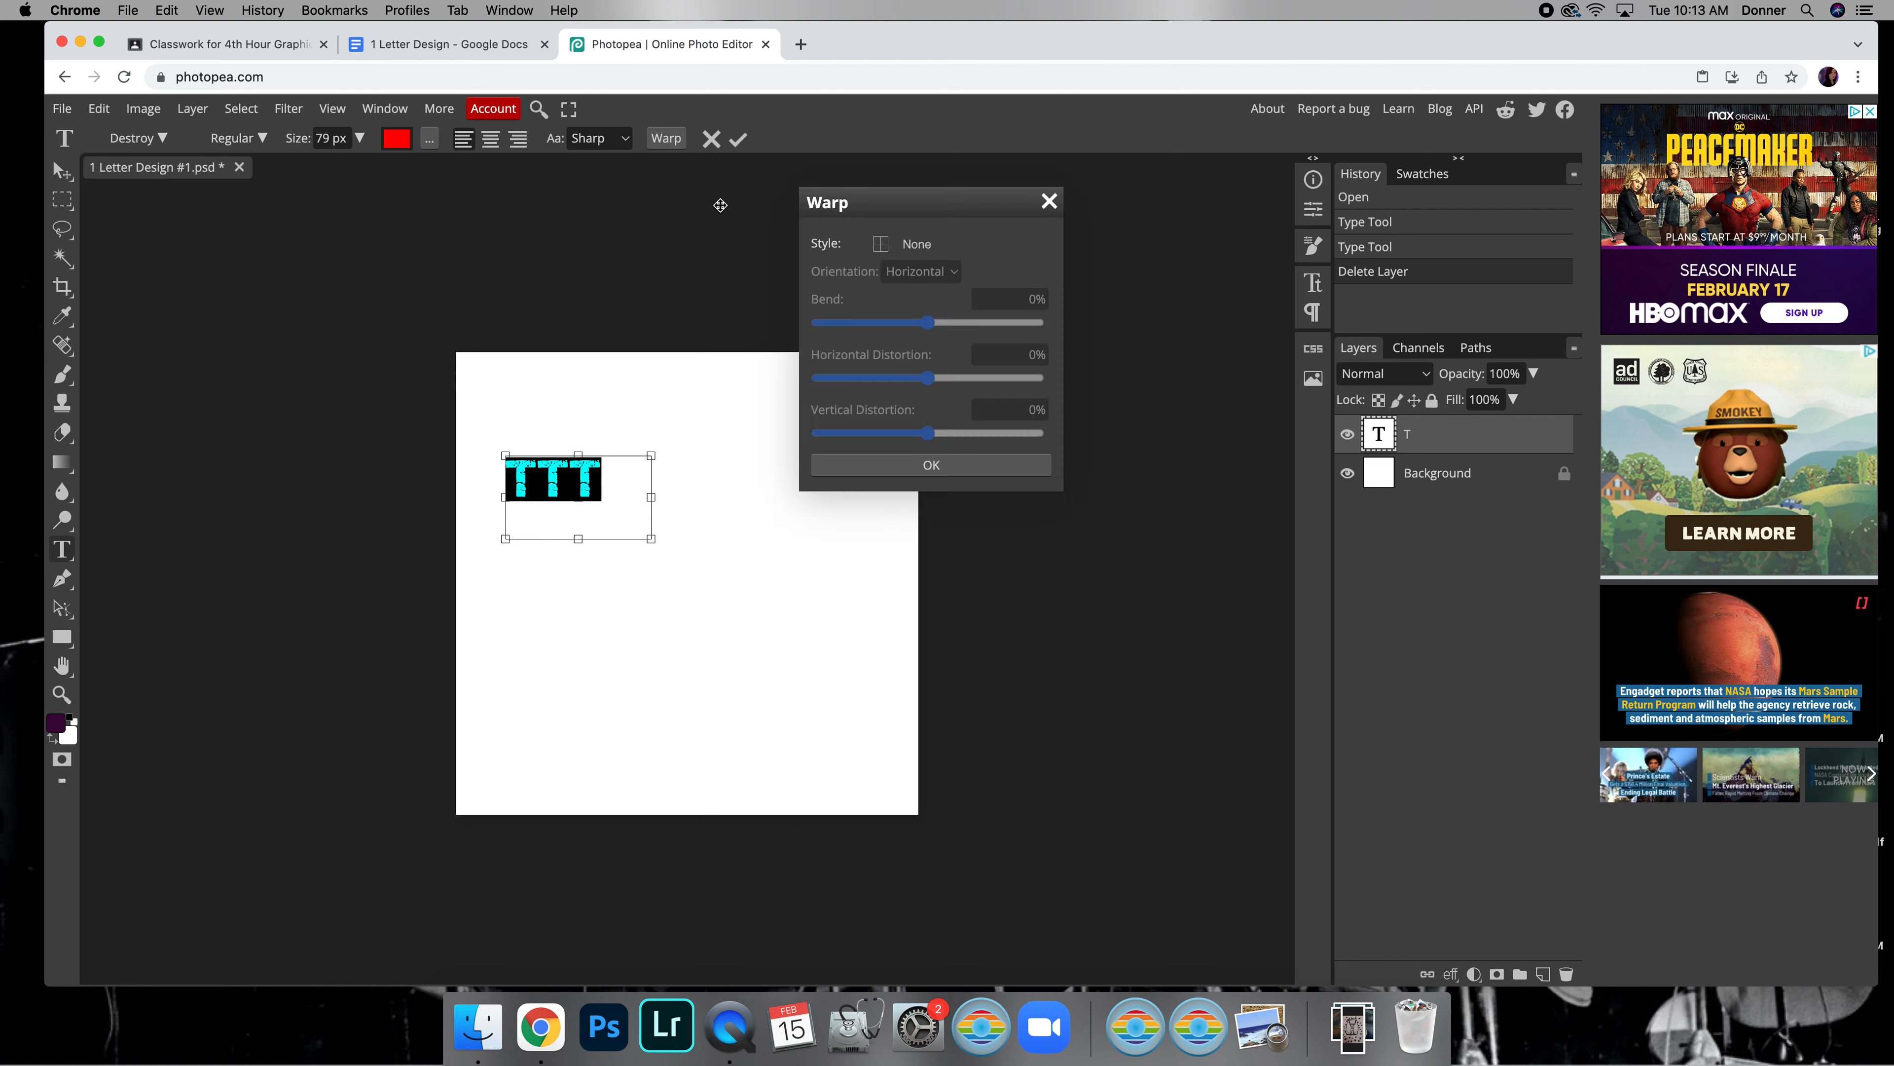
click(920, 246)
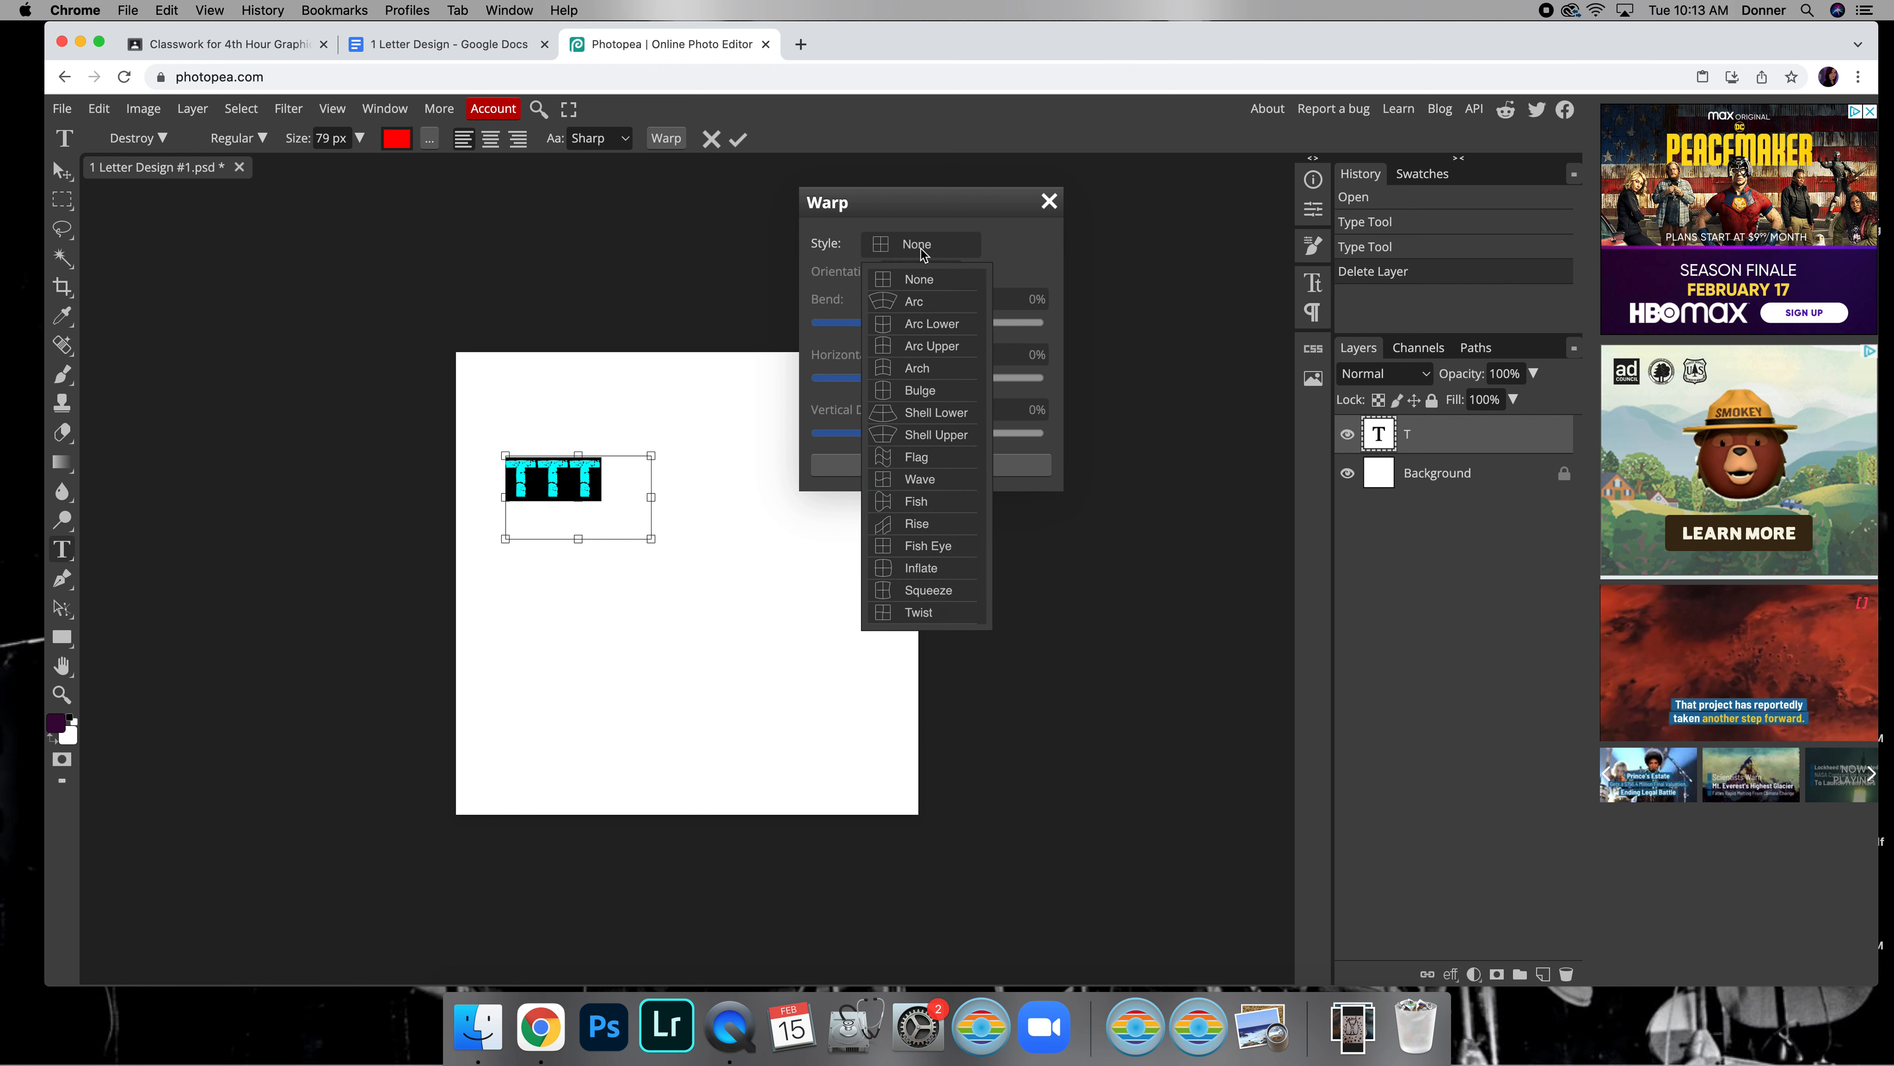
click(931, 303)
click(1050, 201)
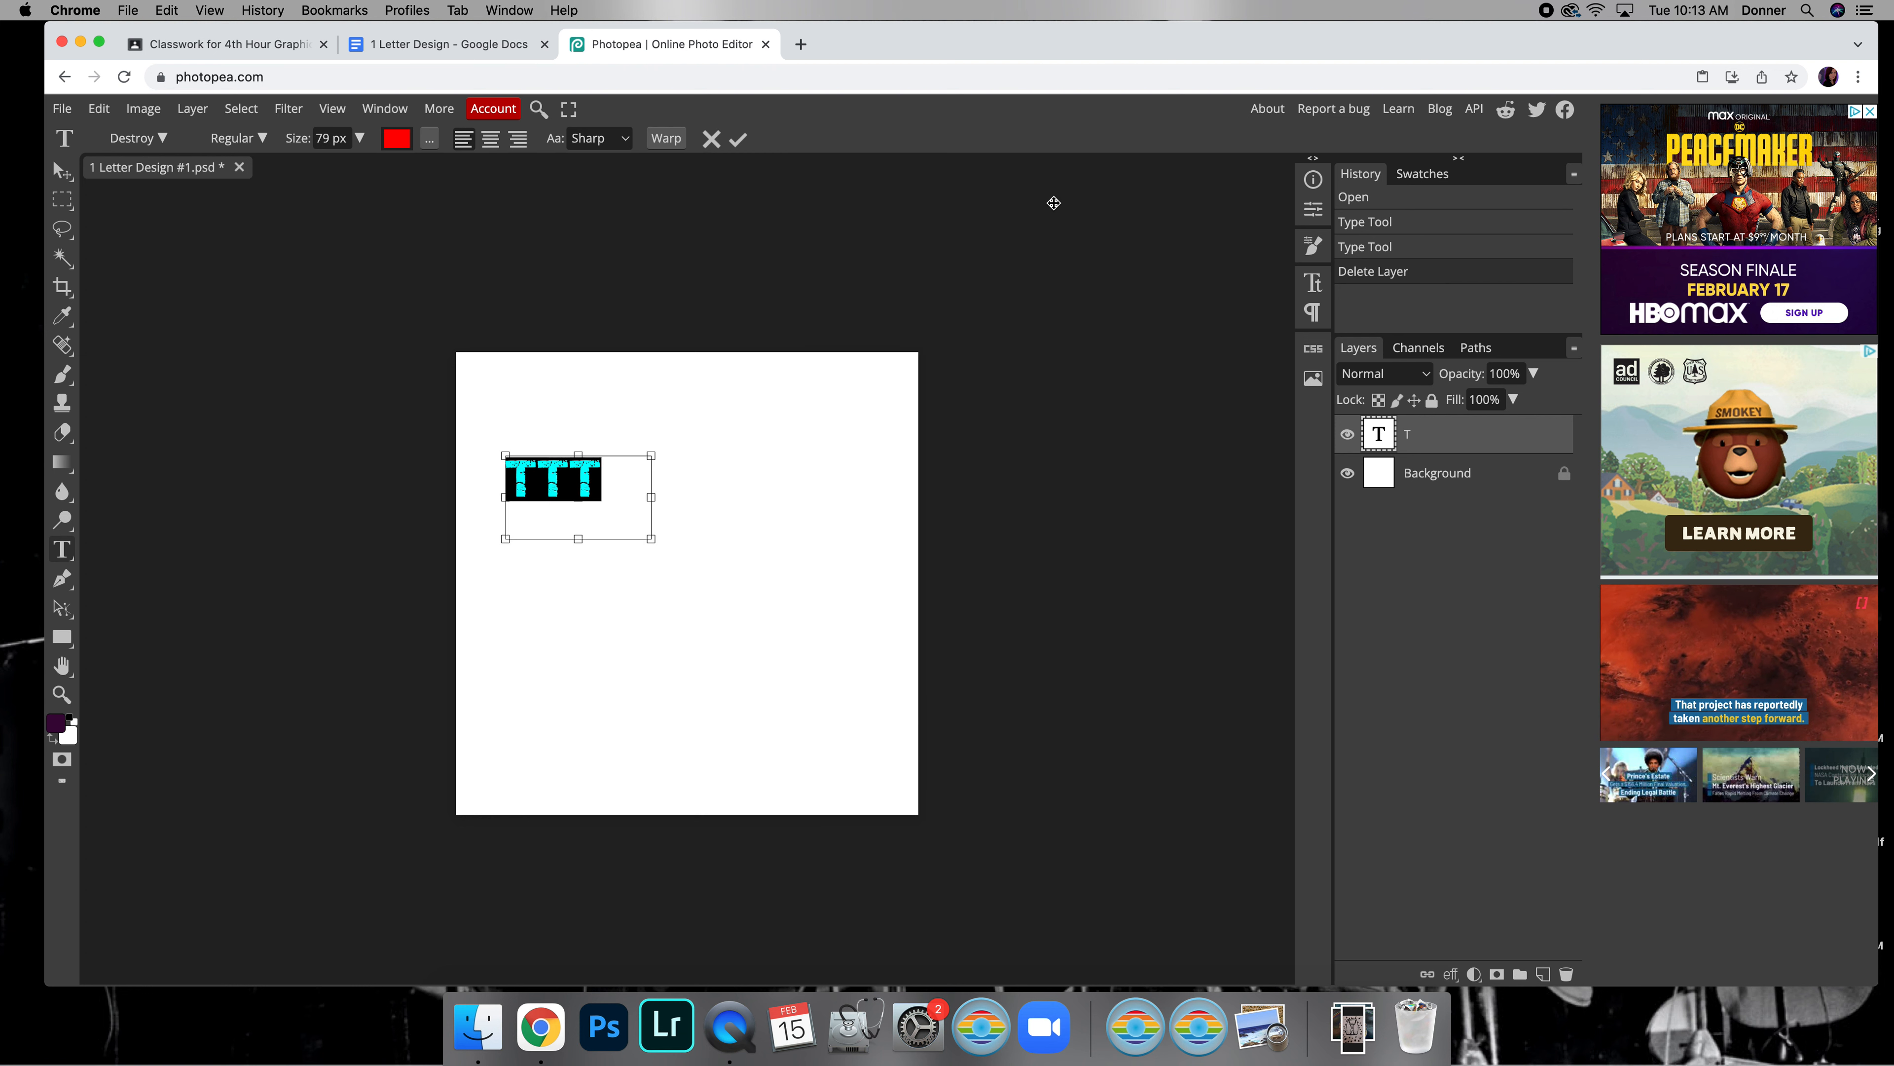
Delete the two extra Ts from the text box so that a single T remains
click(616, 476)
key(BackSpace)
key(BackSpace)
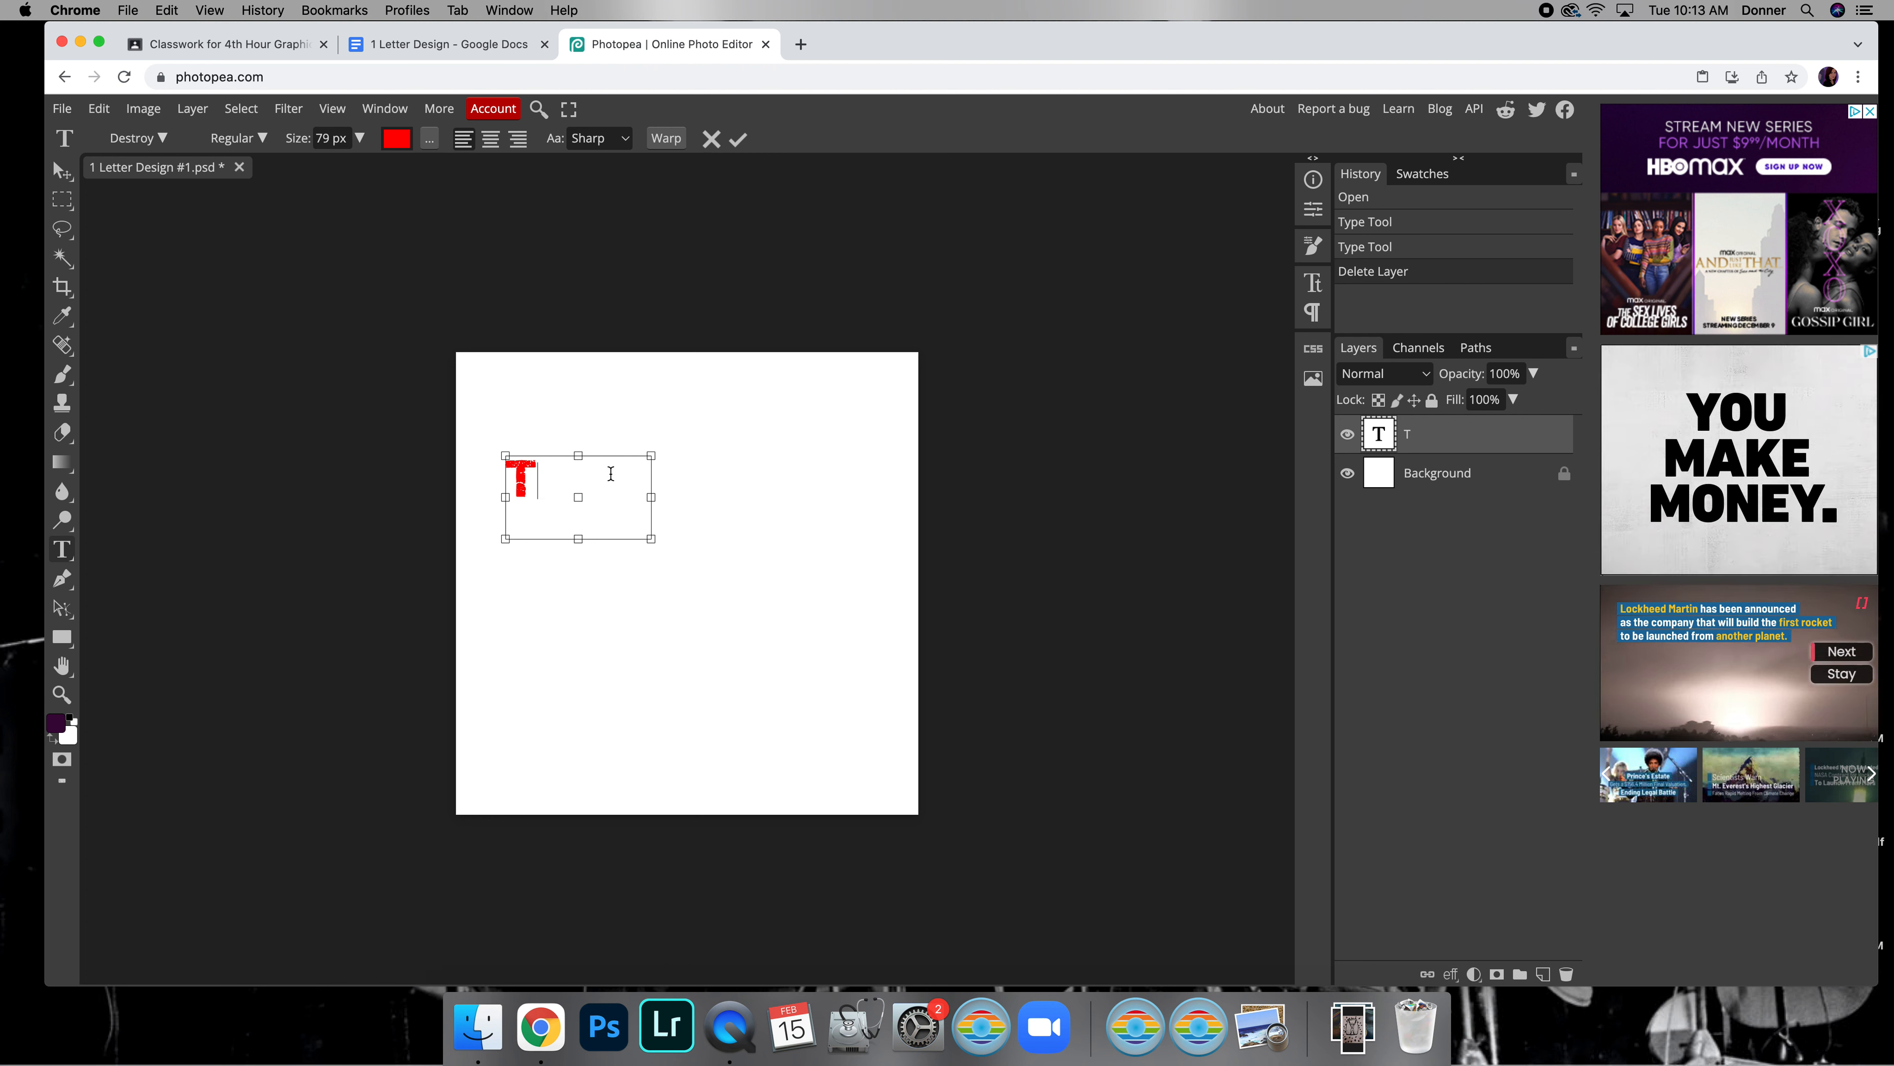
Enlarge the T with a free transform to about 670% width and 749% height
click(63, 177)
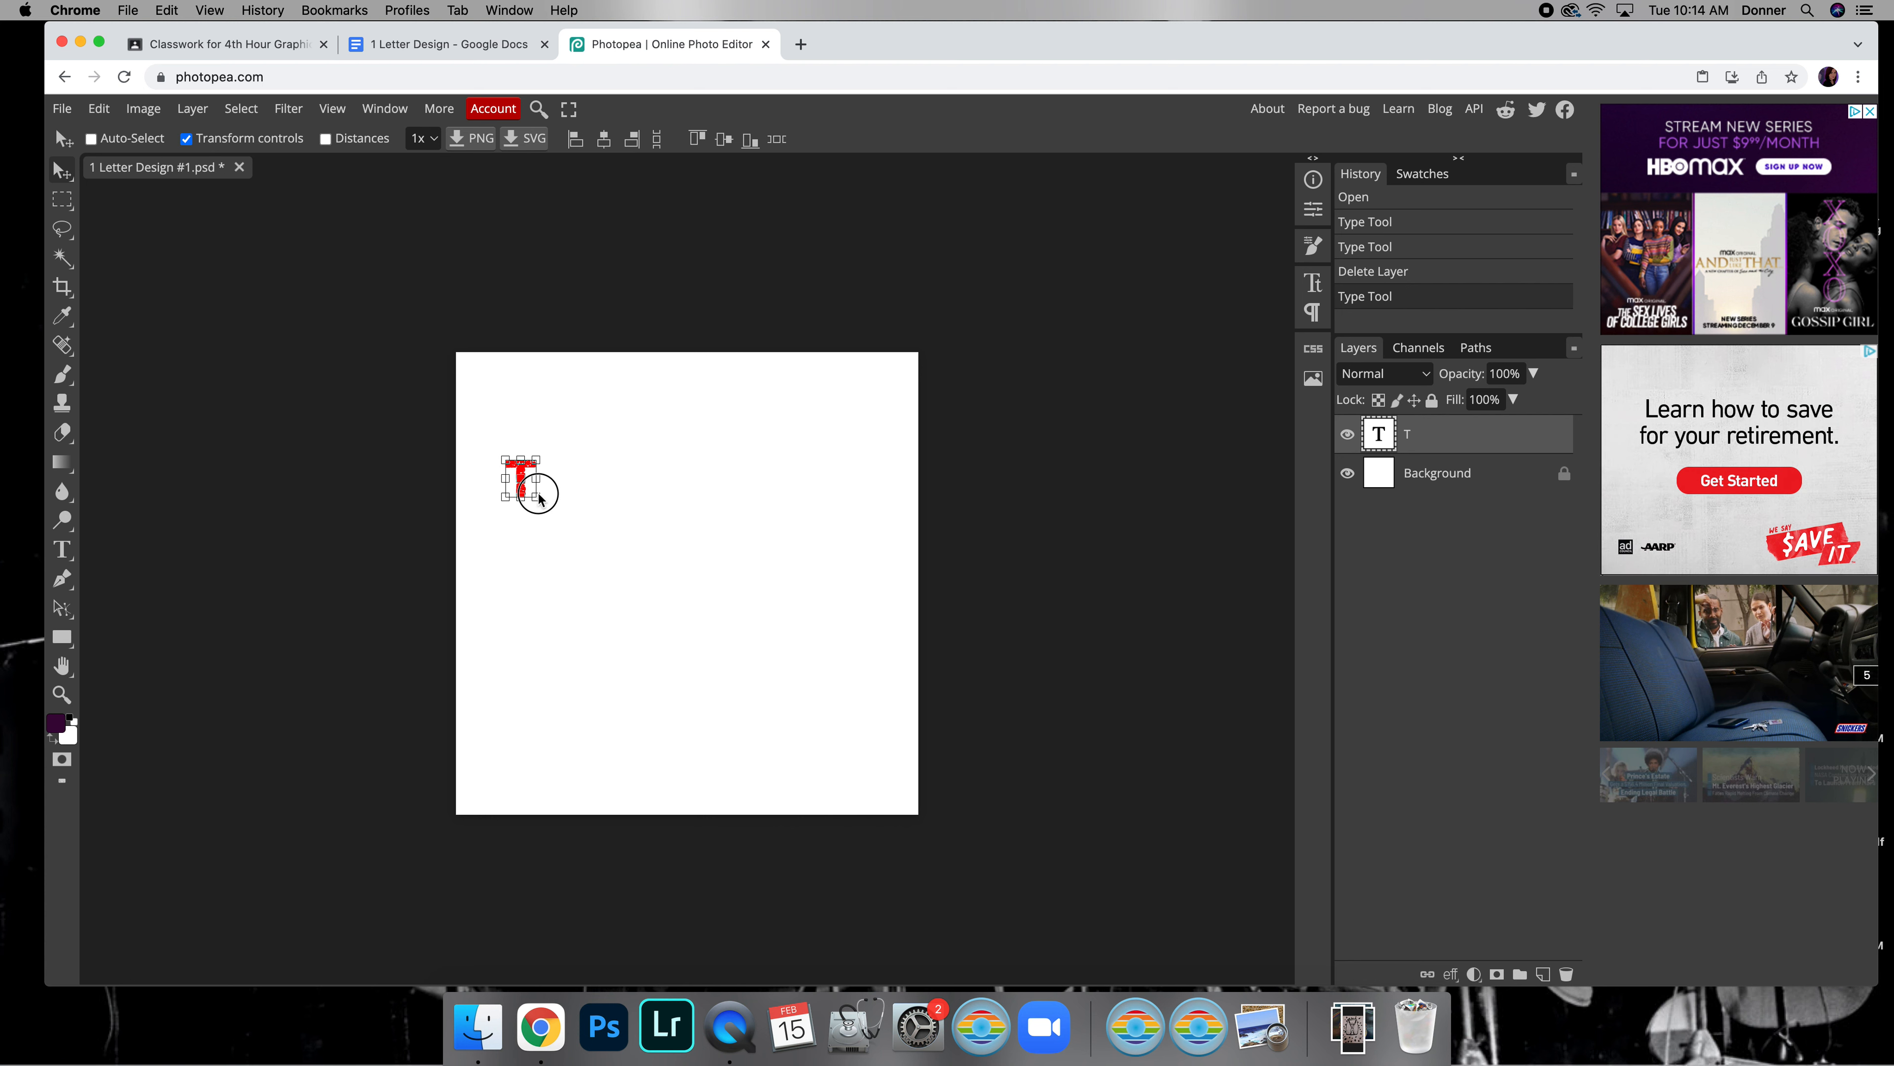
drag(539, 499, 663, 621)
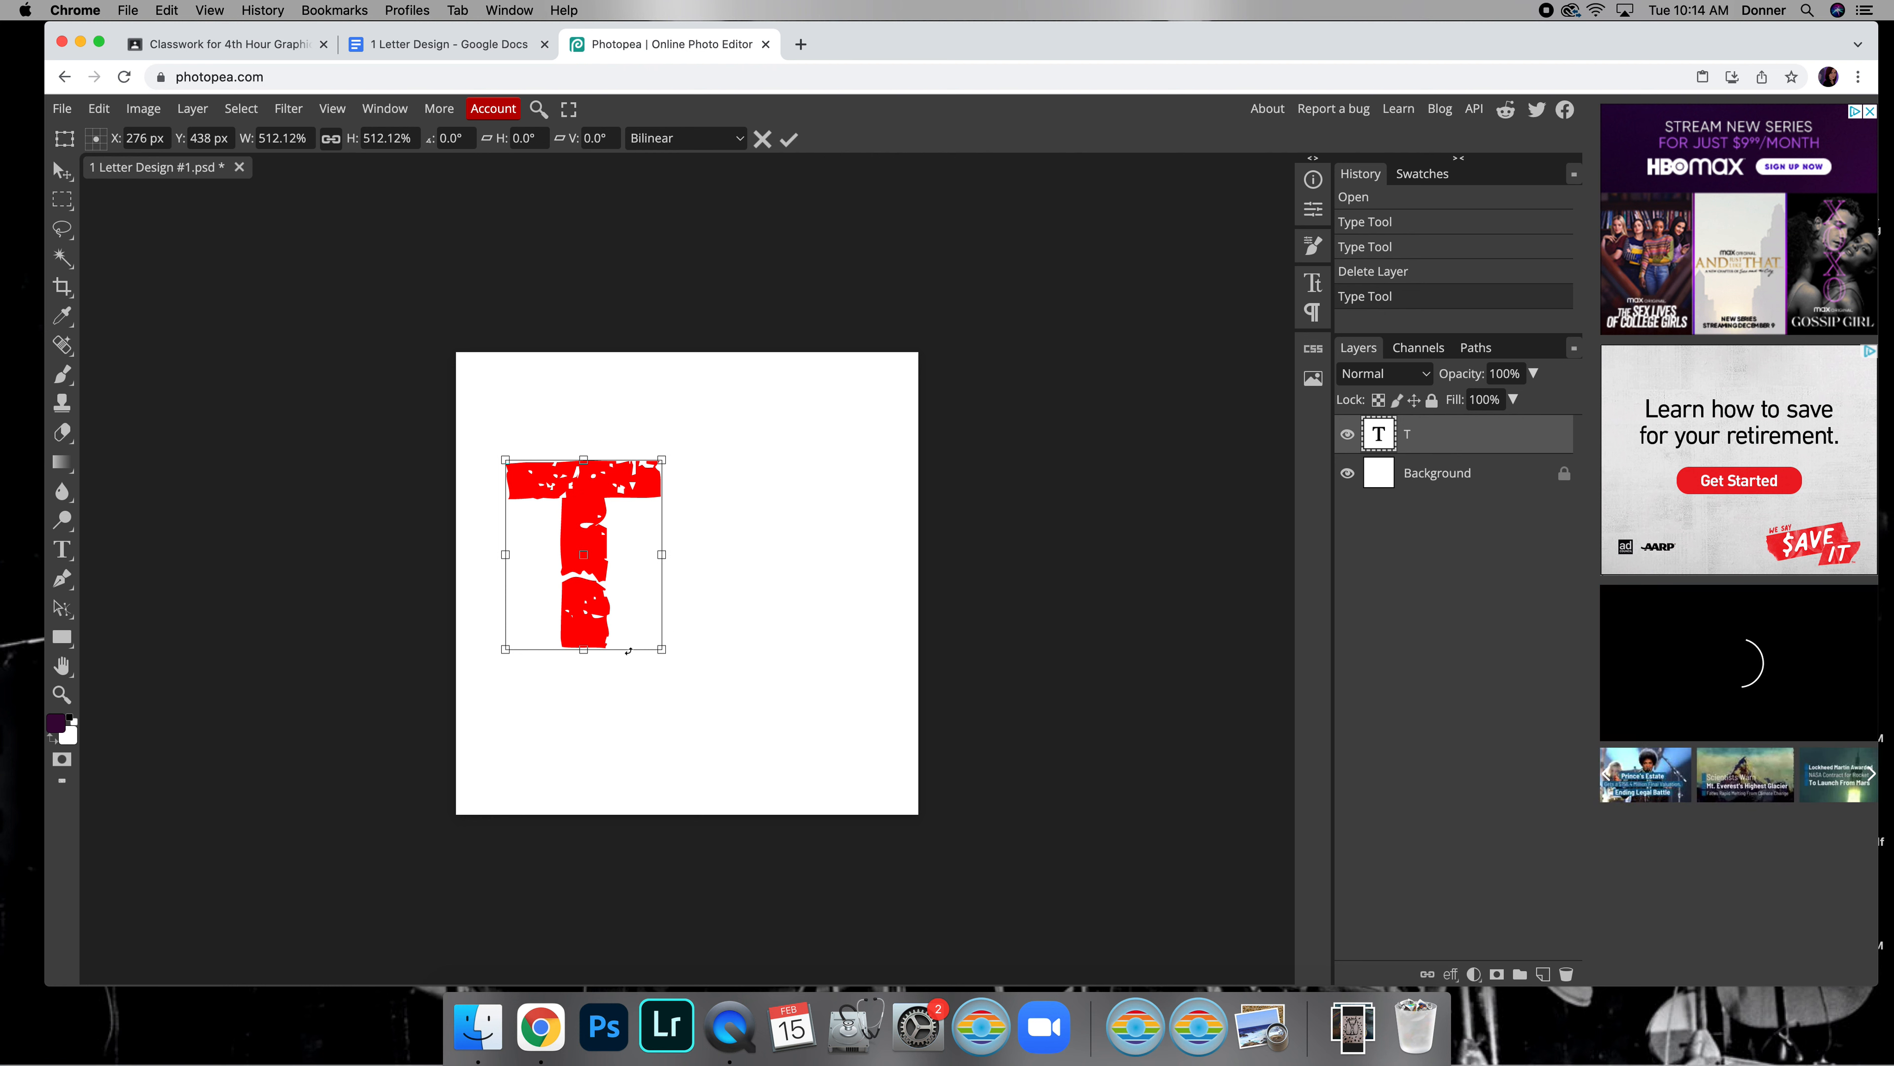
drag(583, 648, 587, 737)
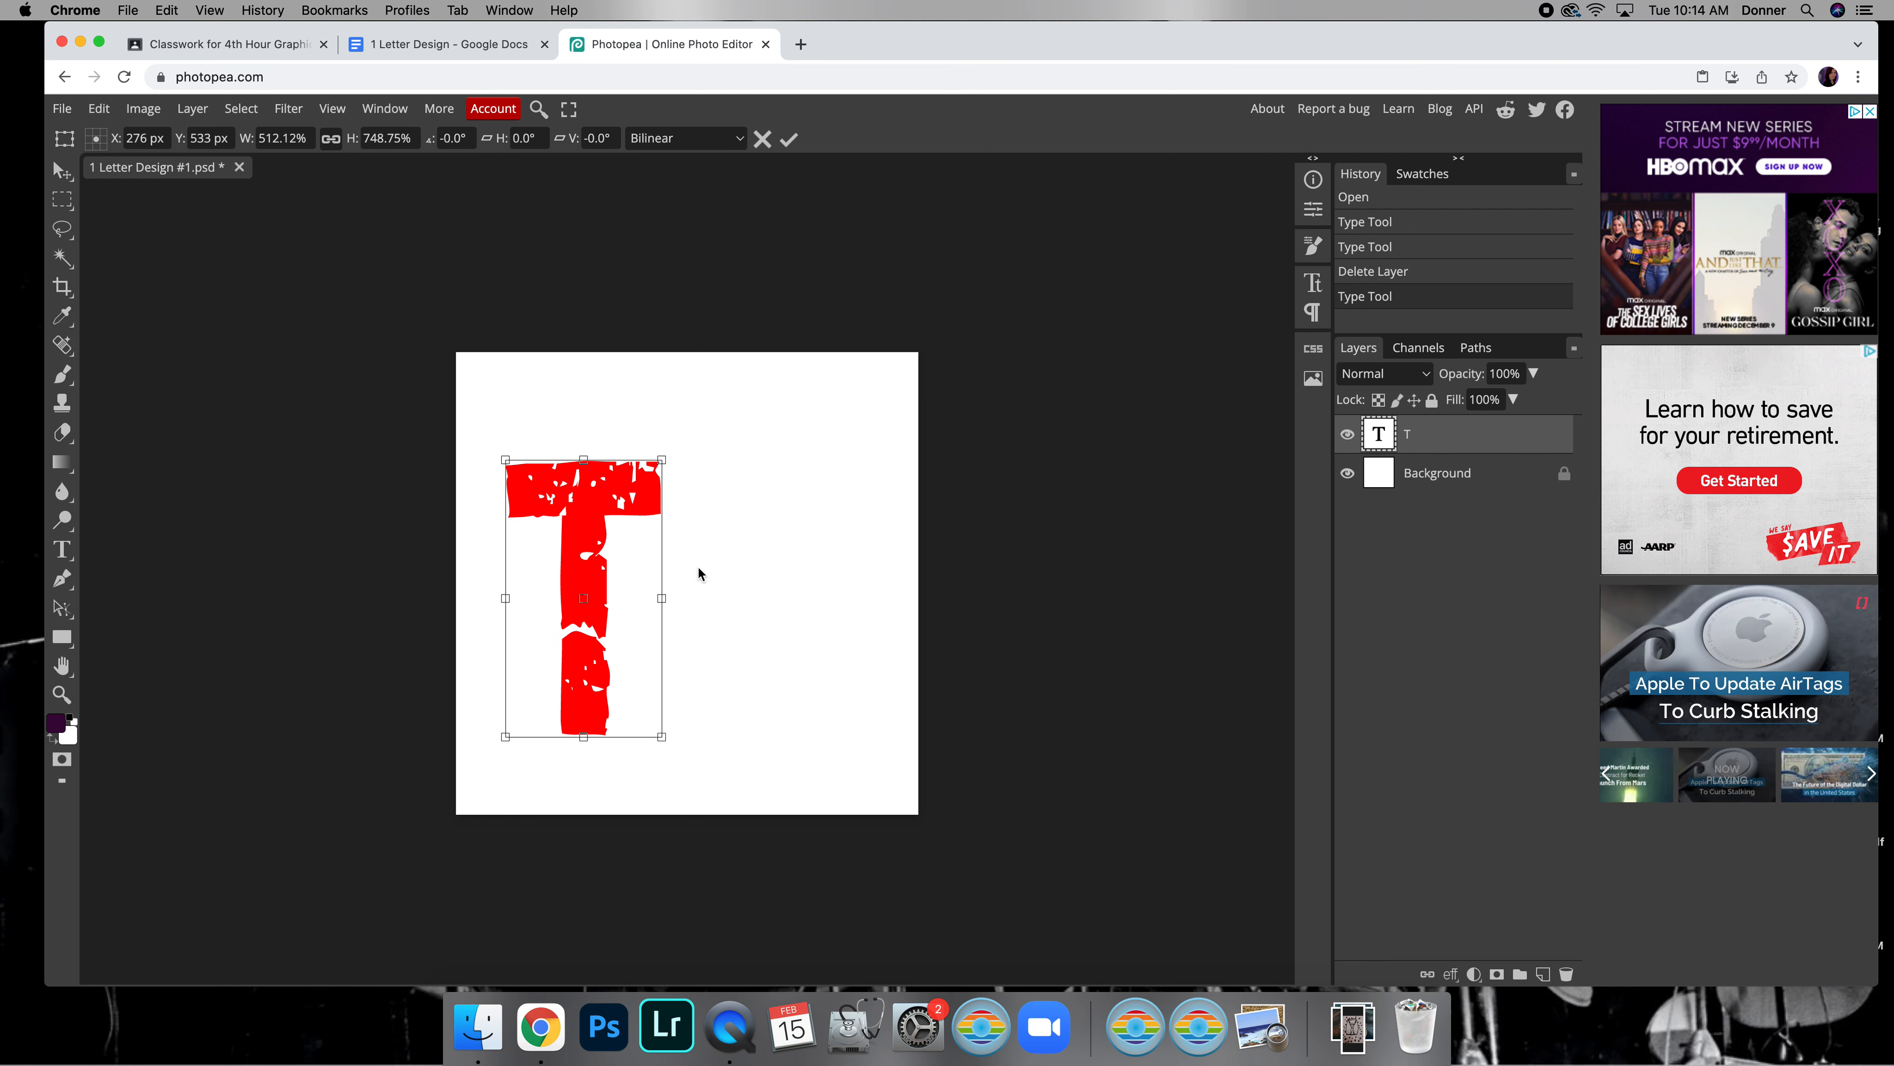
drag(662, 598, 710, 600)
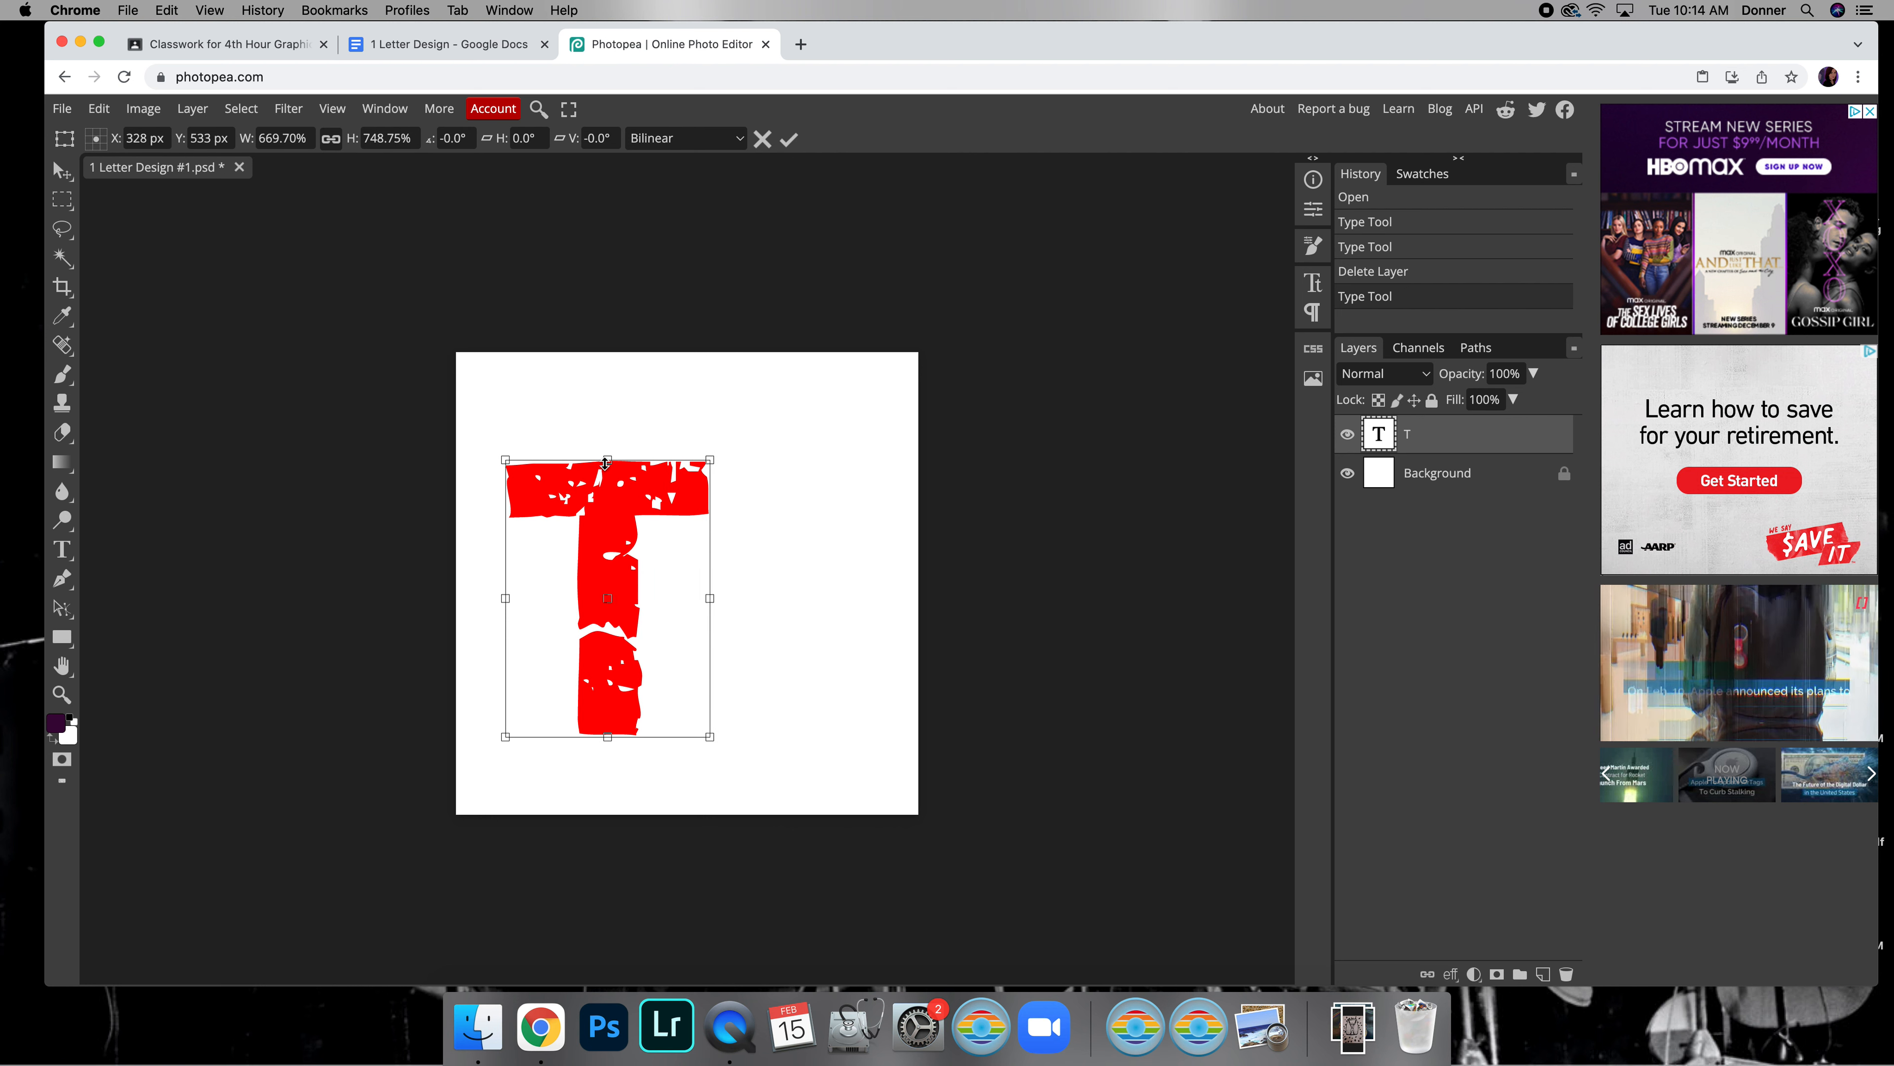
Rotate the T about 31° clockwise, place it against the canvas's upper-left edges and apply the transform
drag(615, 493, 664, 450)
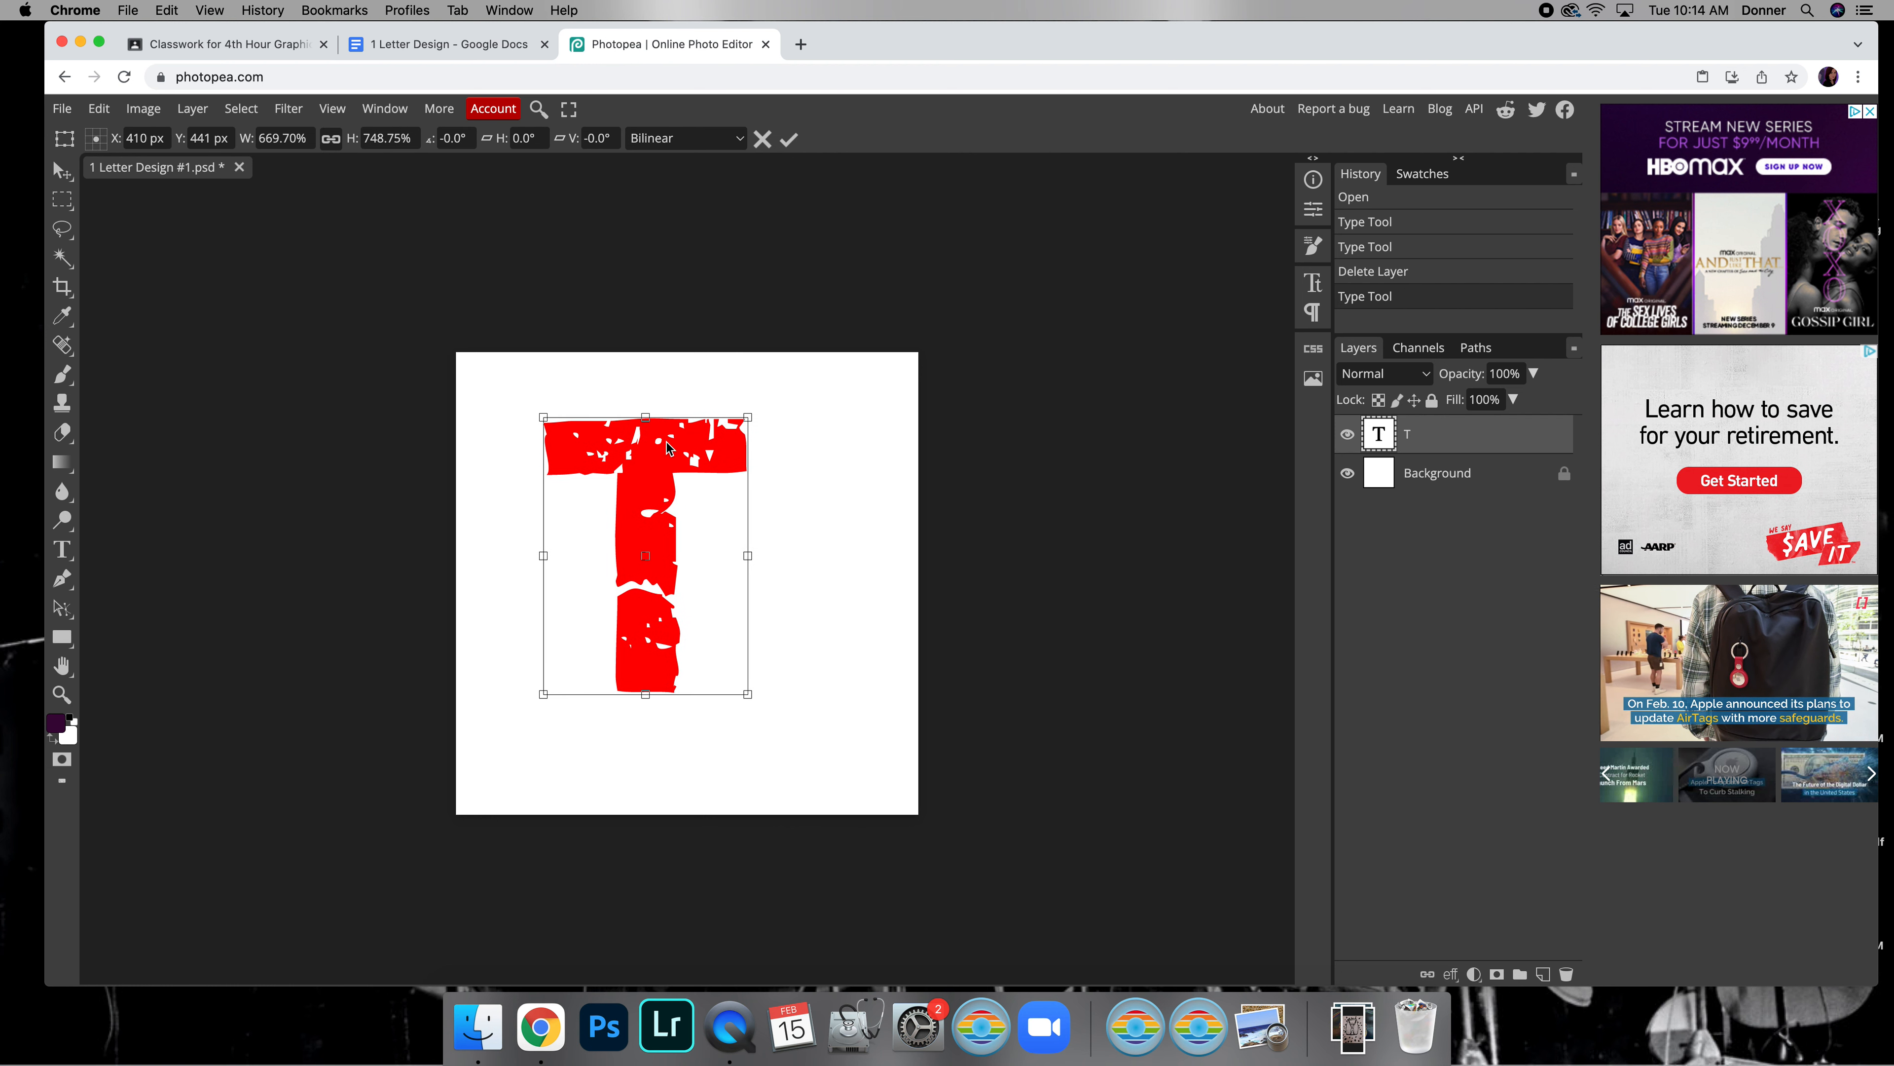
mouse_move(762, 398)
mouse_down()
mouse_move(855, 568)
mouse_move(807, 406)
mouse_move(774, 390)
mouse_up()
drag(669, 489, 605, 459)
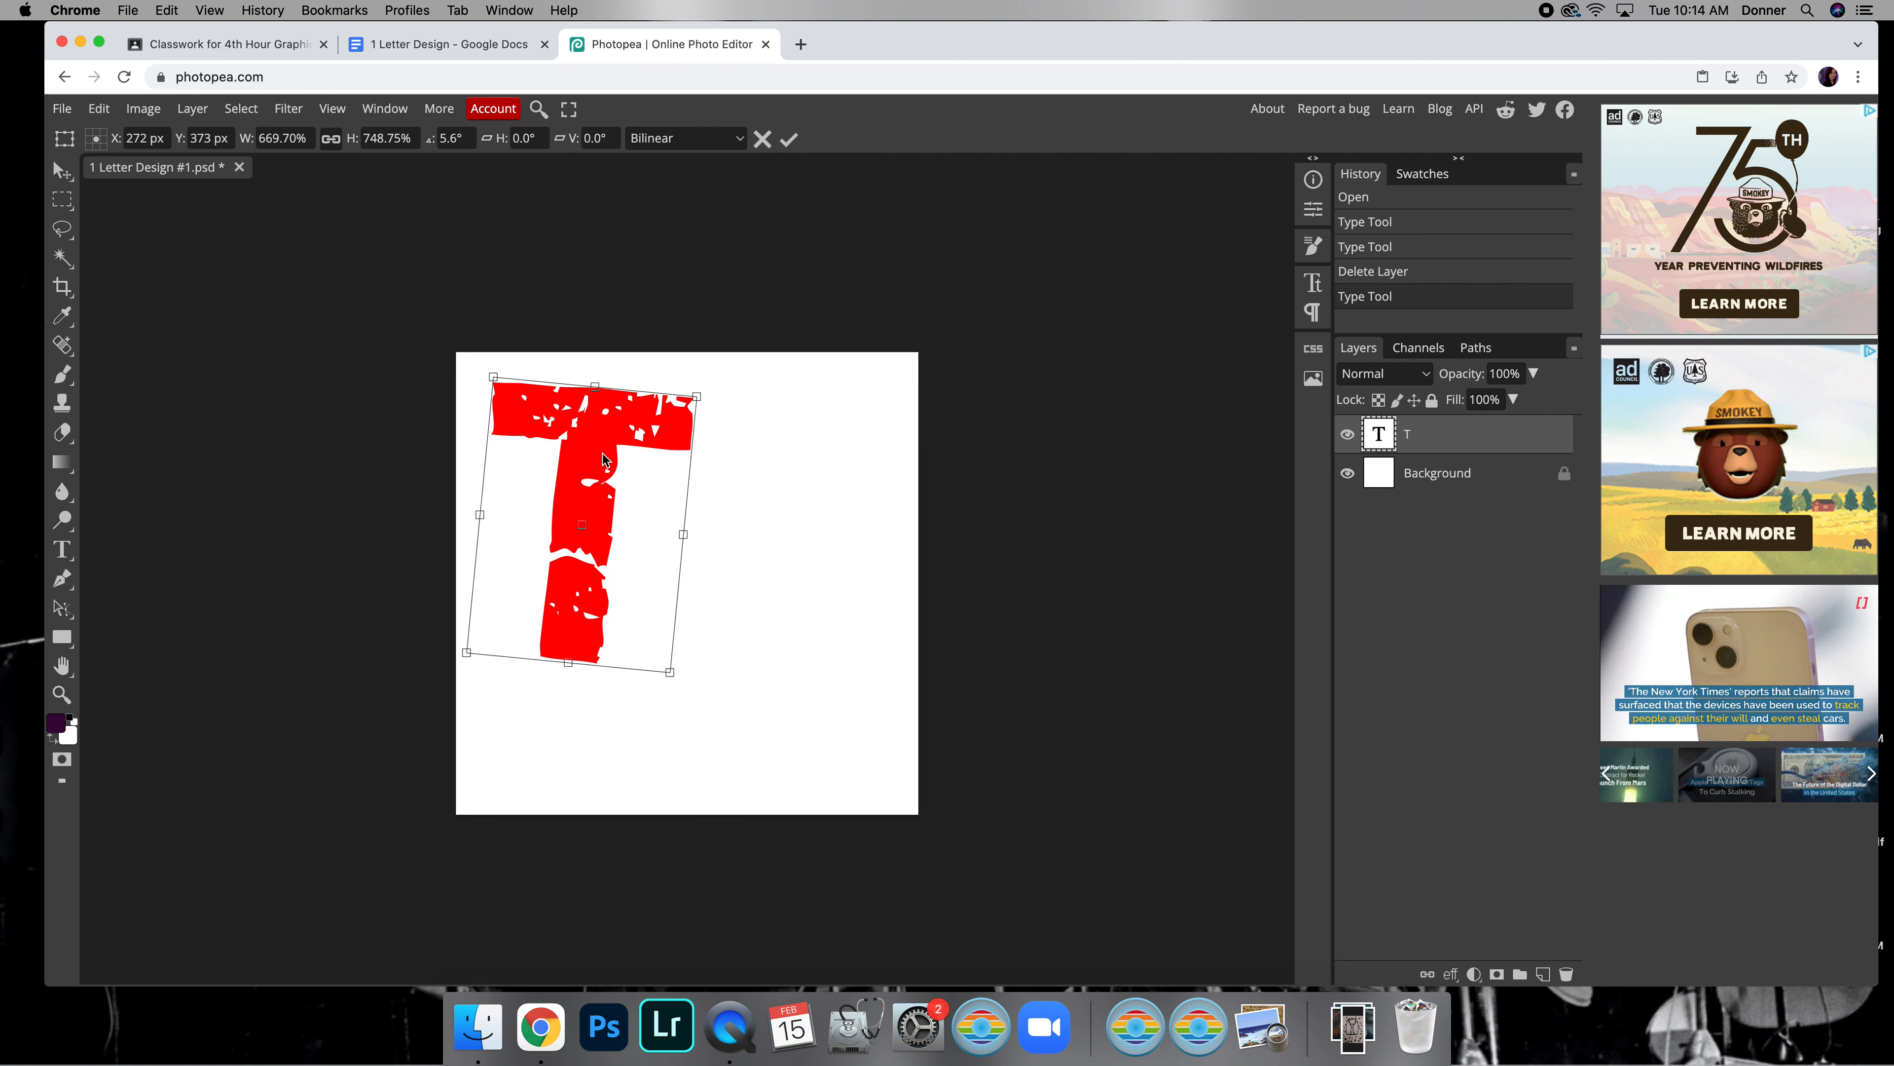
drag(725, 375, 786, 446)
drag(630, 452, 600, 457)
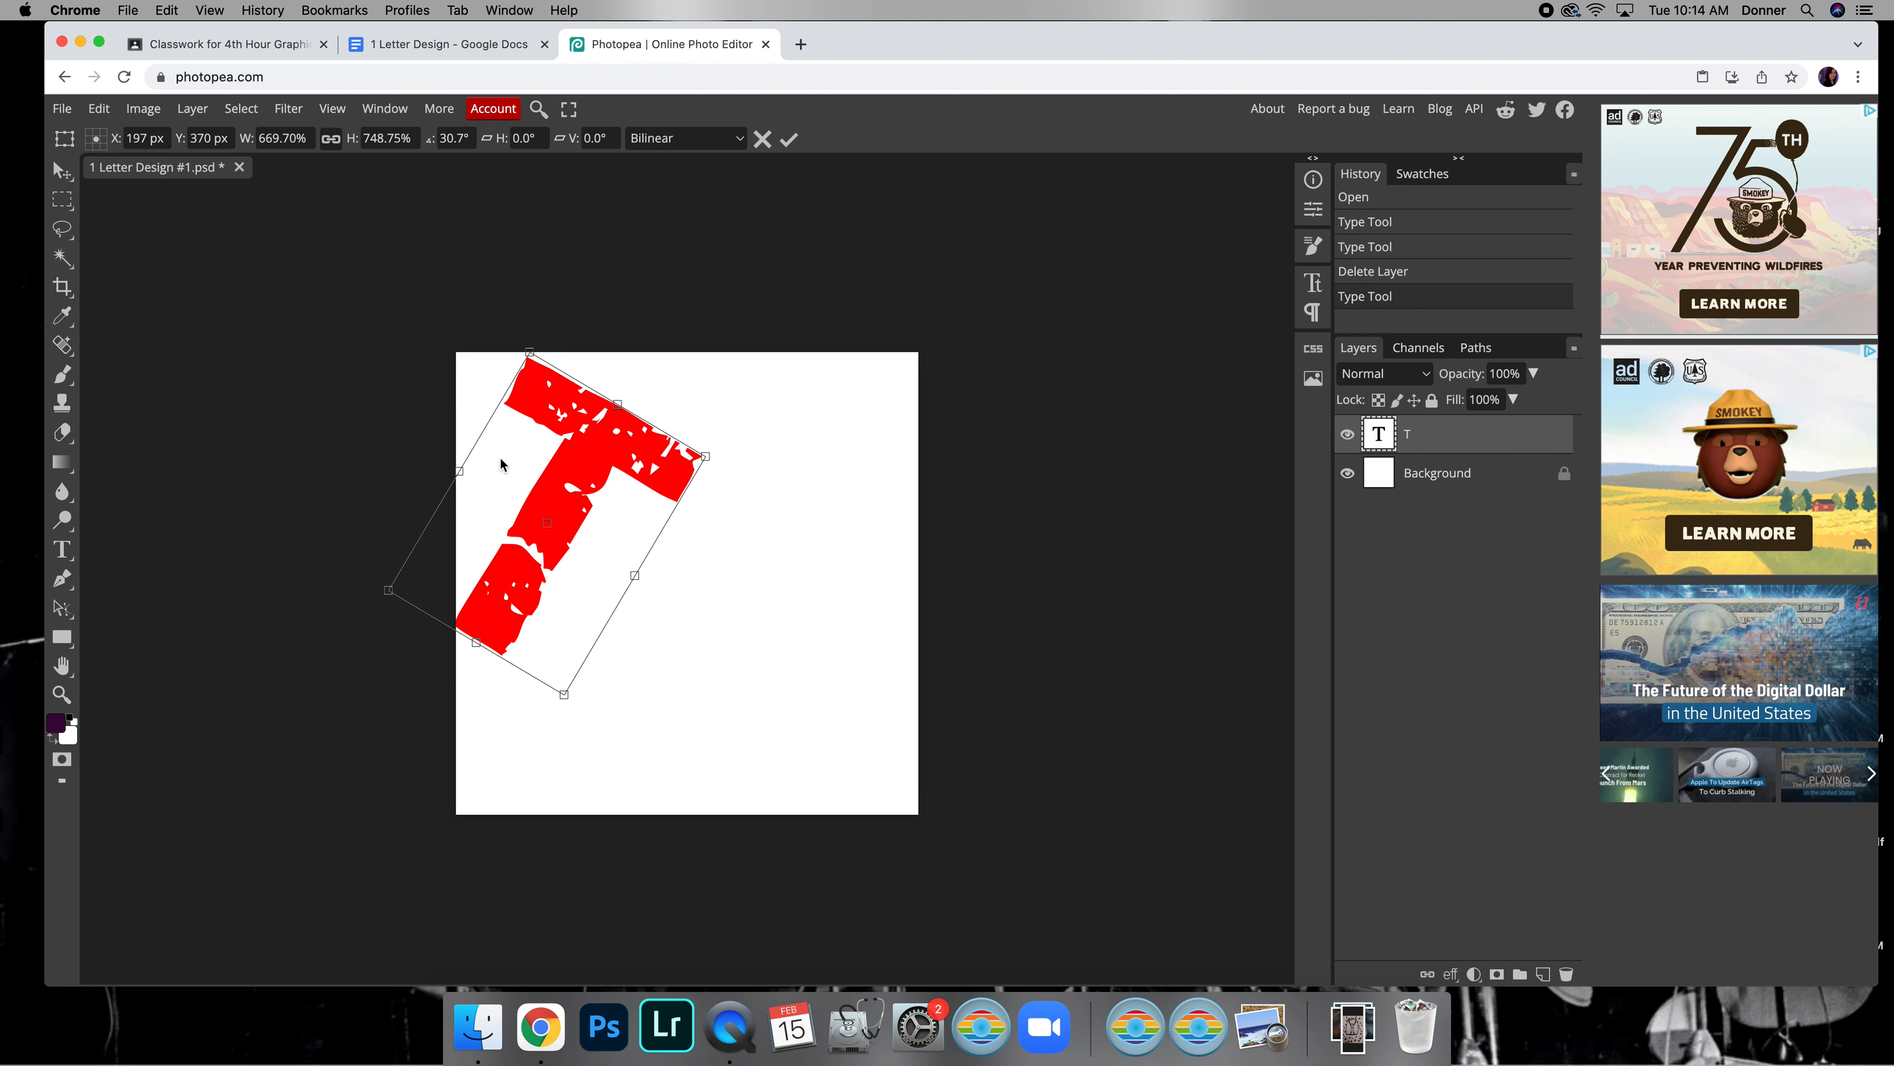
key(Return)
Duplicate the T layer and move the copy to the right of the original T
key(super+j)
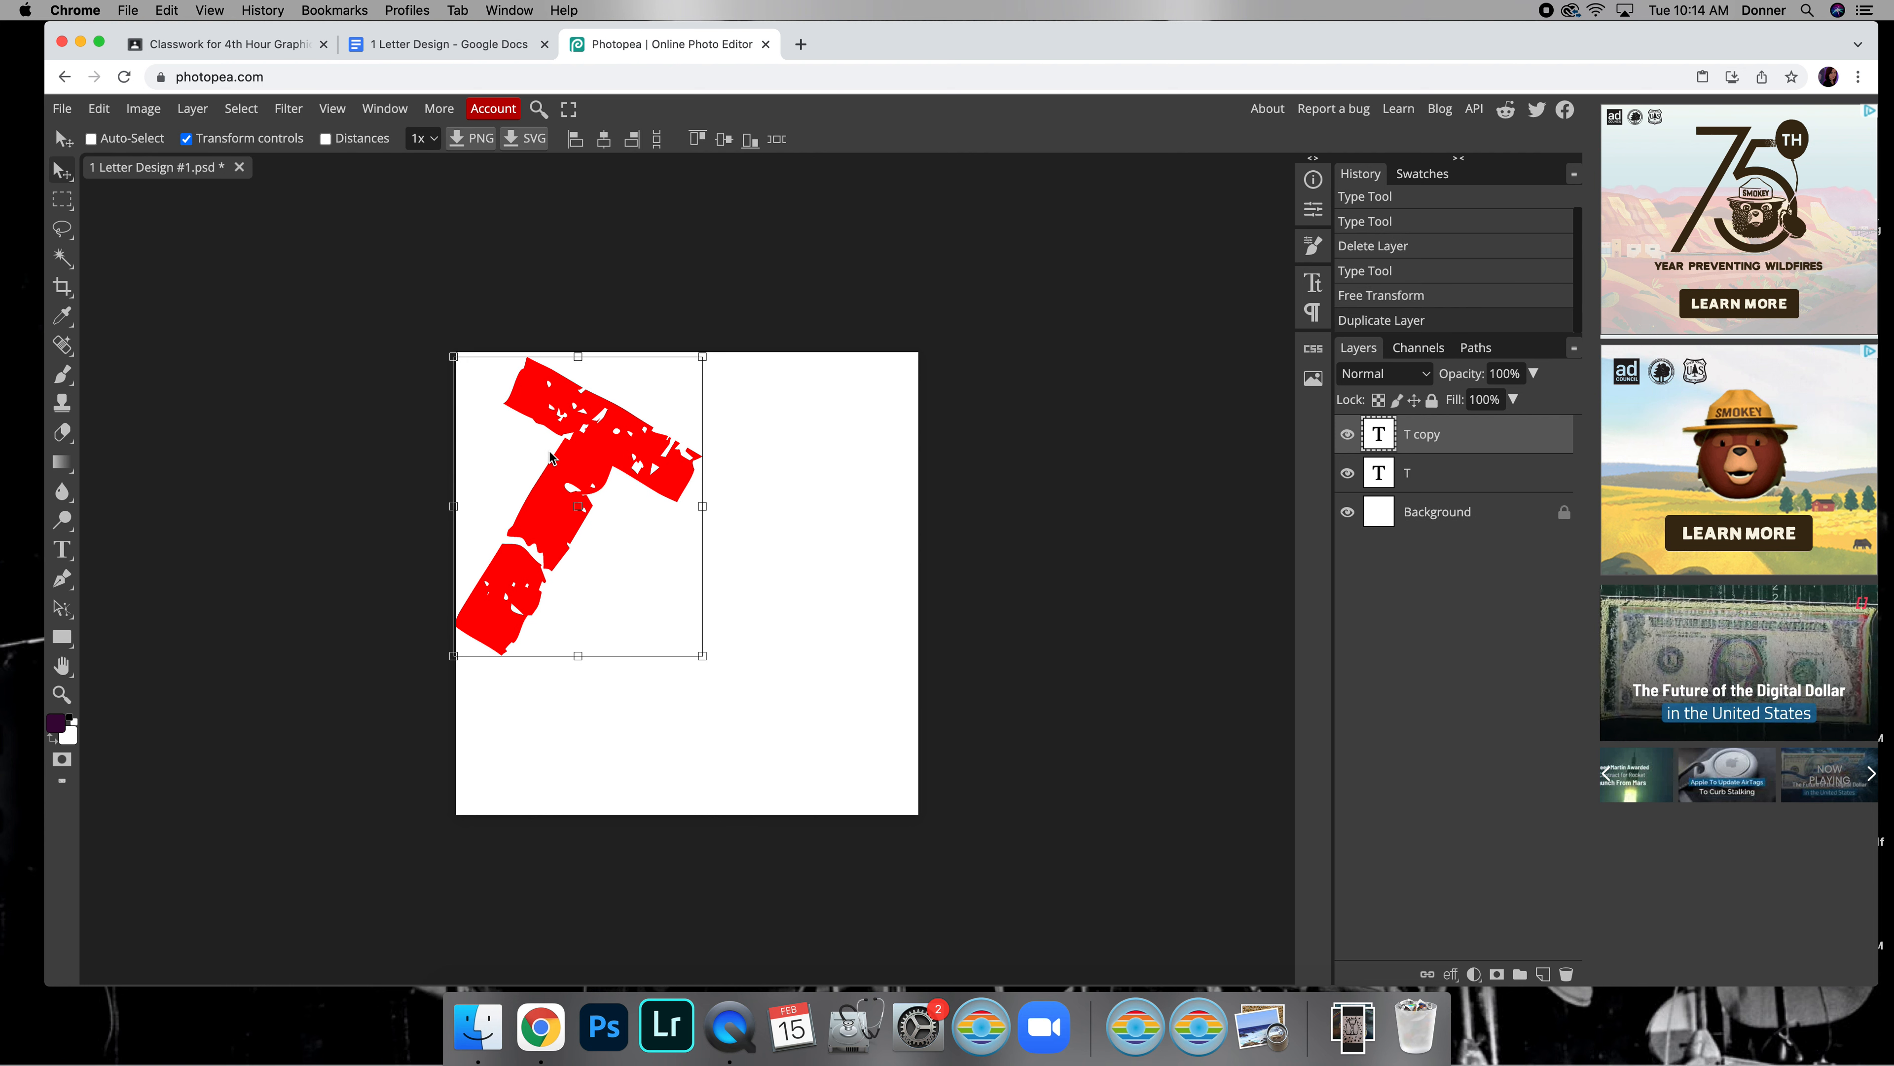
drag(565, 491, 760, 505)
Flip the T copy horizontally and move it against the canvas's upper-right edges so it mirrors the original T
click(103, 112)
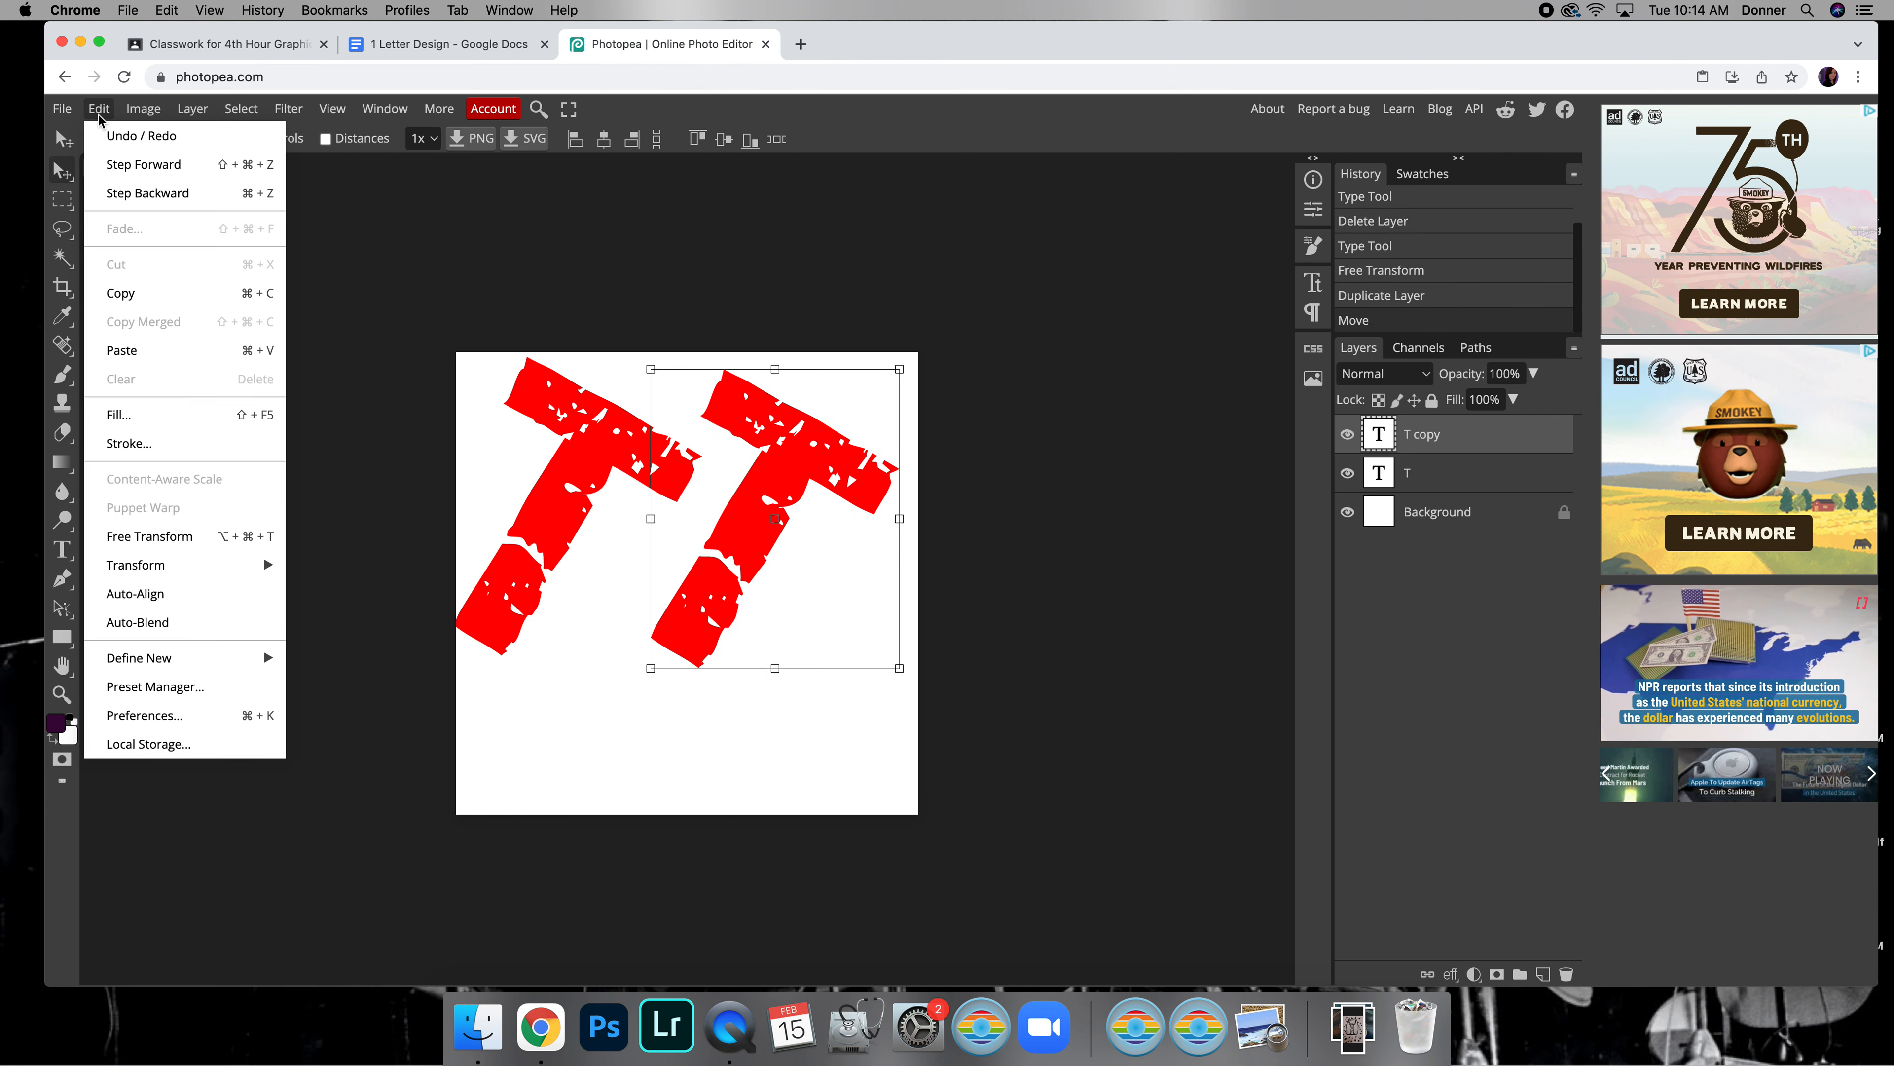
mouse_move(193, 565)
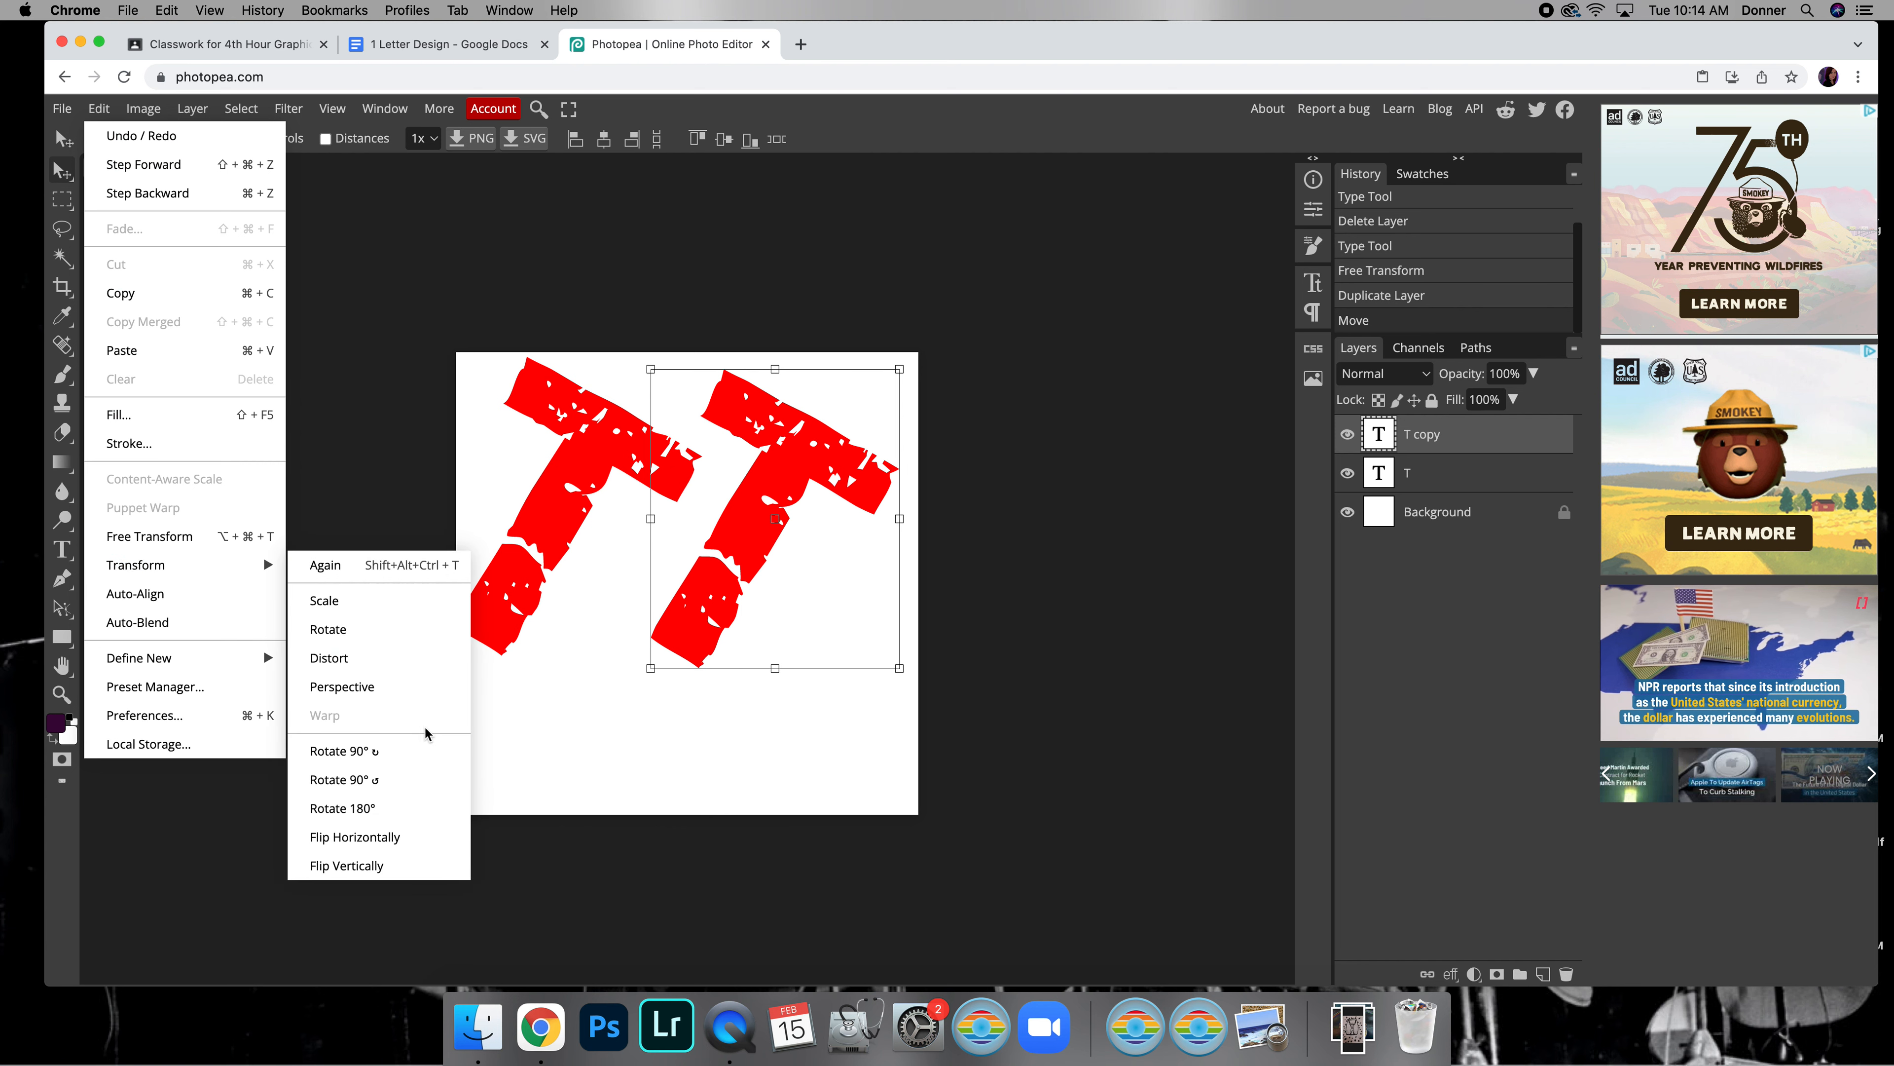
click(417, 837)
drag(788, 537, 812, 522)
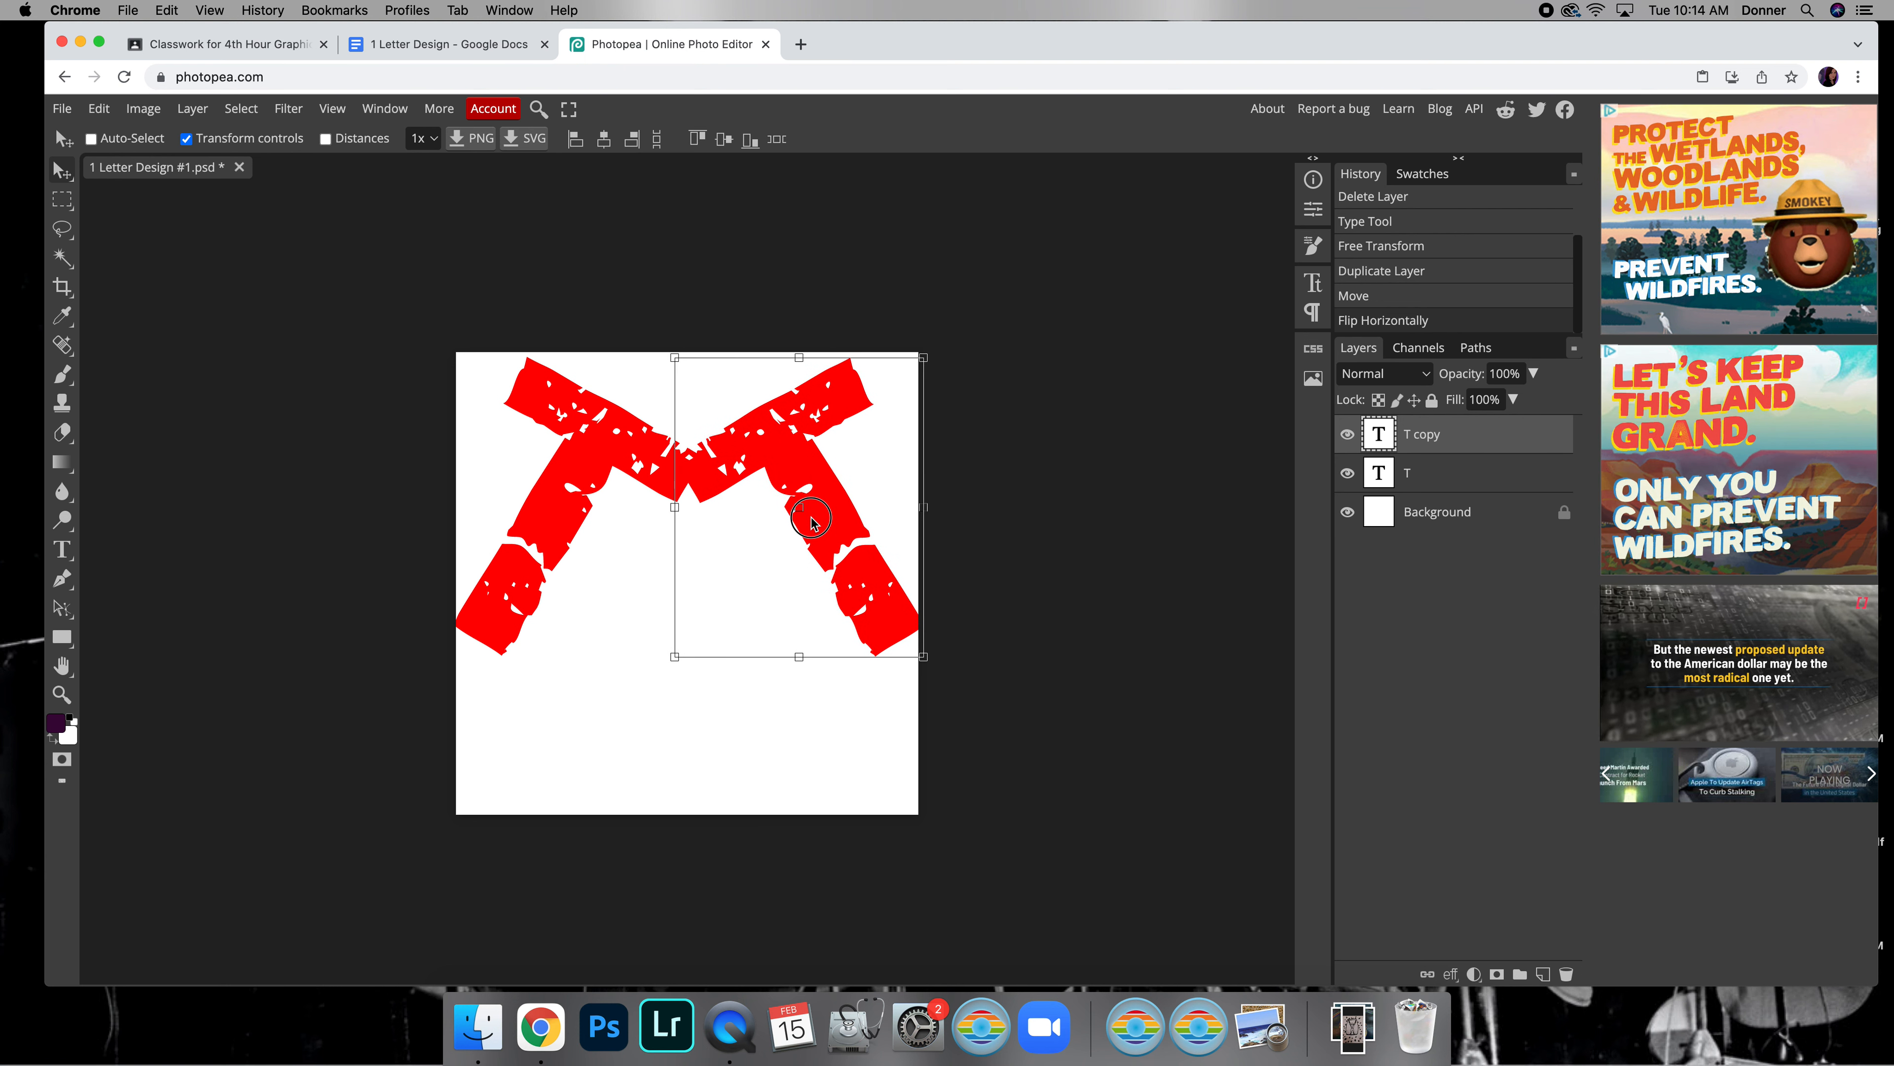
drag(813, 522, 813, 524)
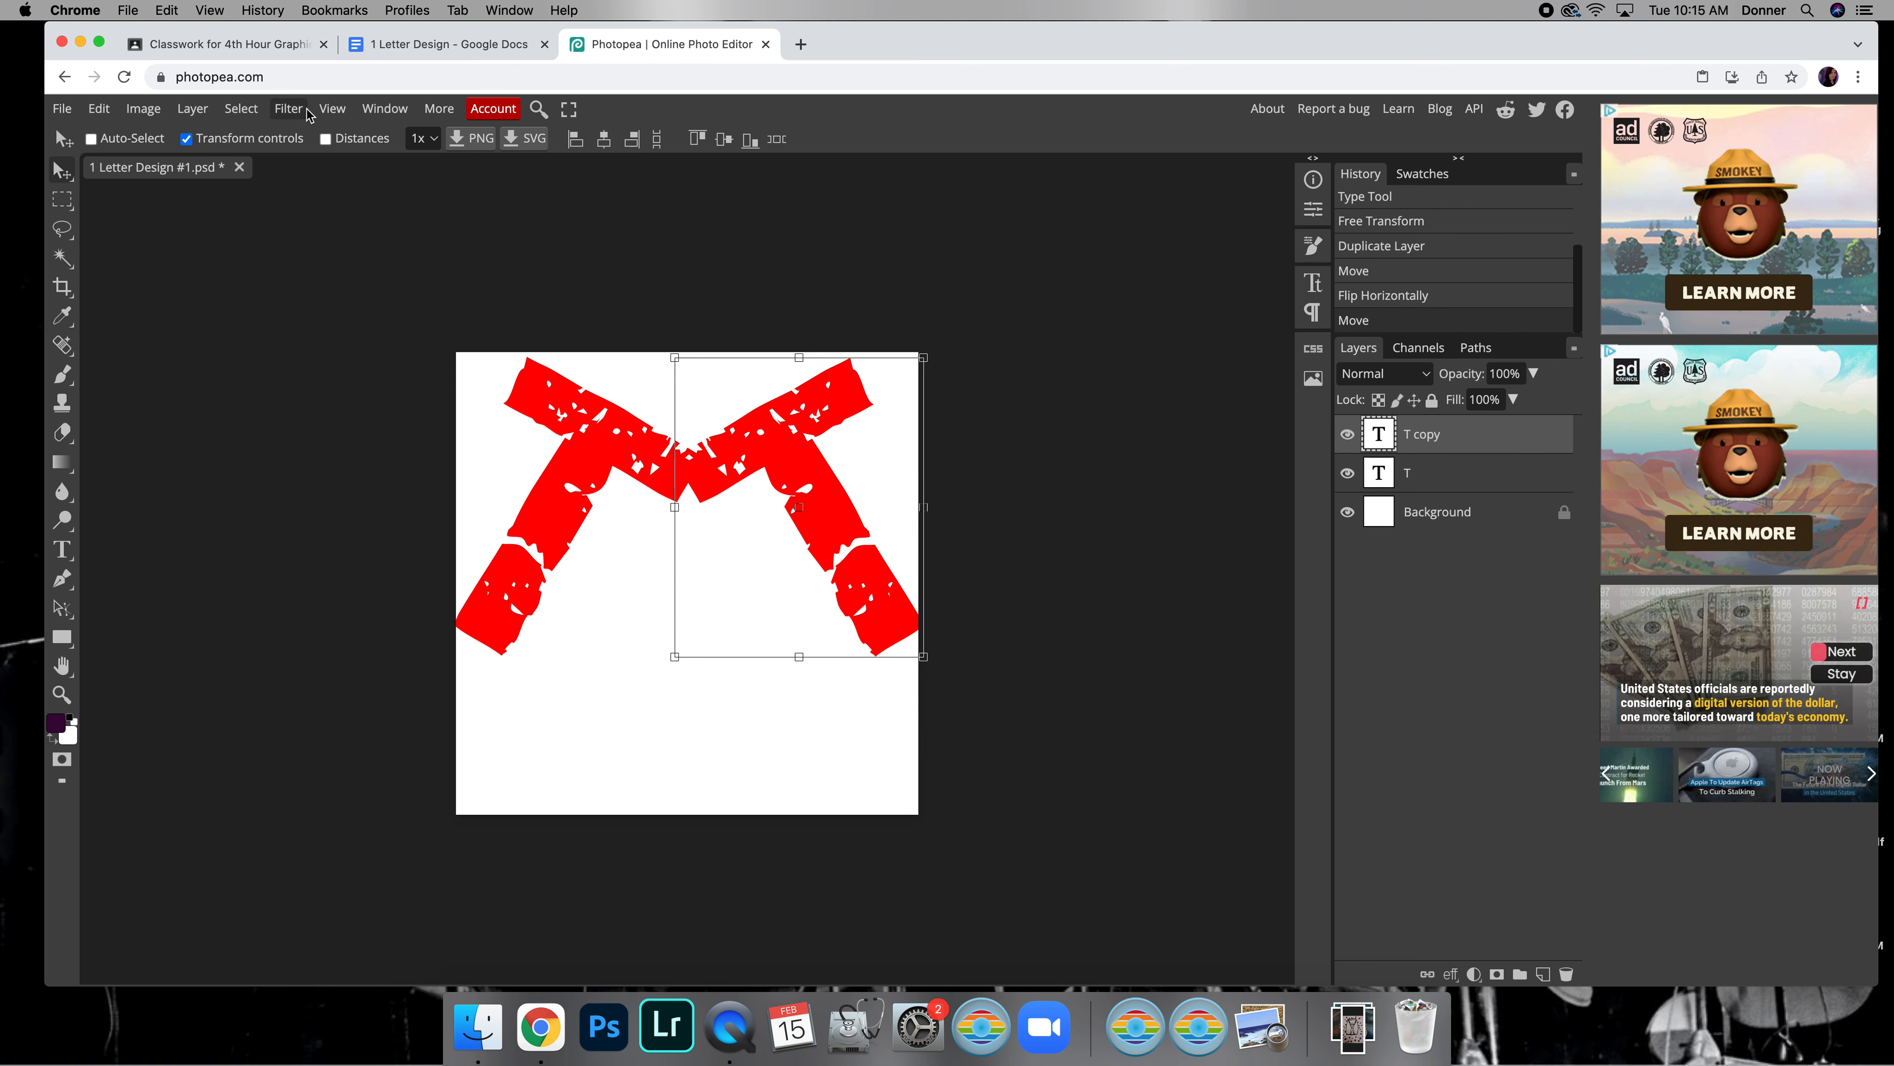
Show the rulers around the canvas and set their units to inches
click(331, 111)
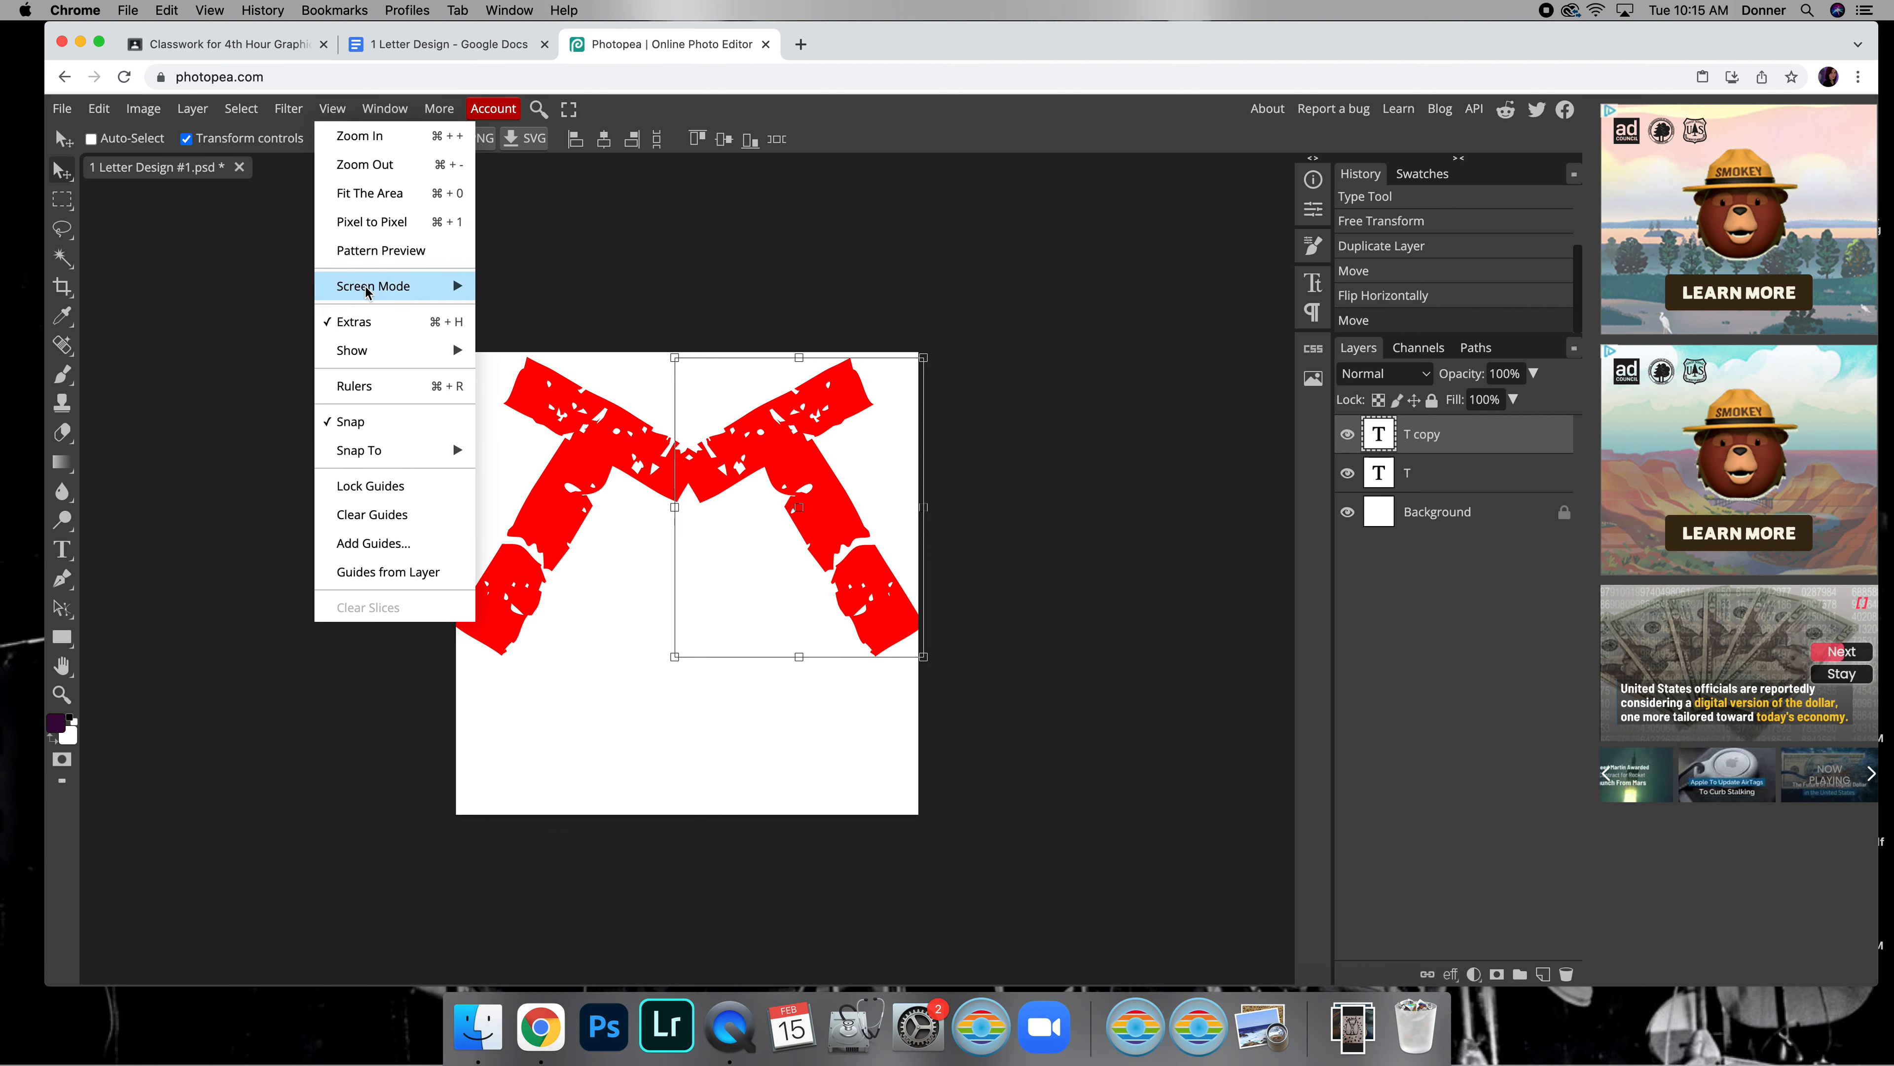
click(365, 388)
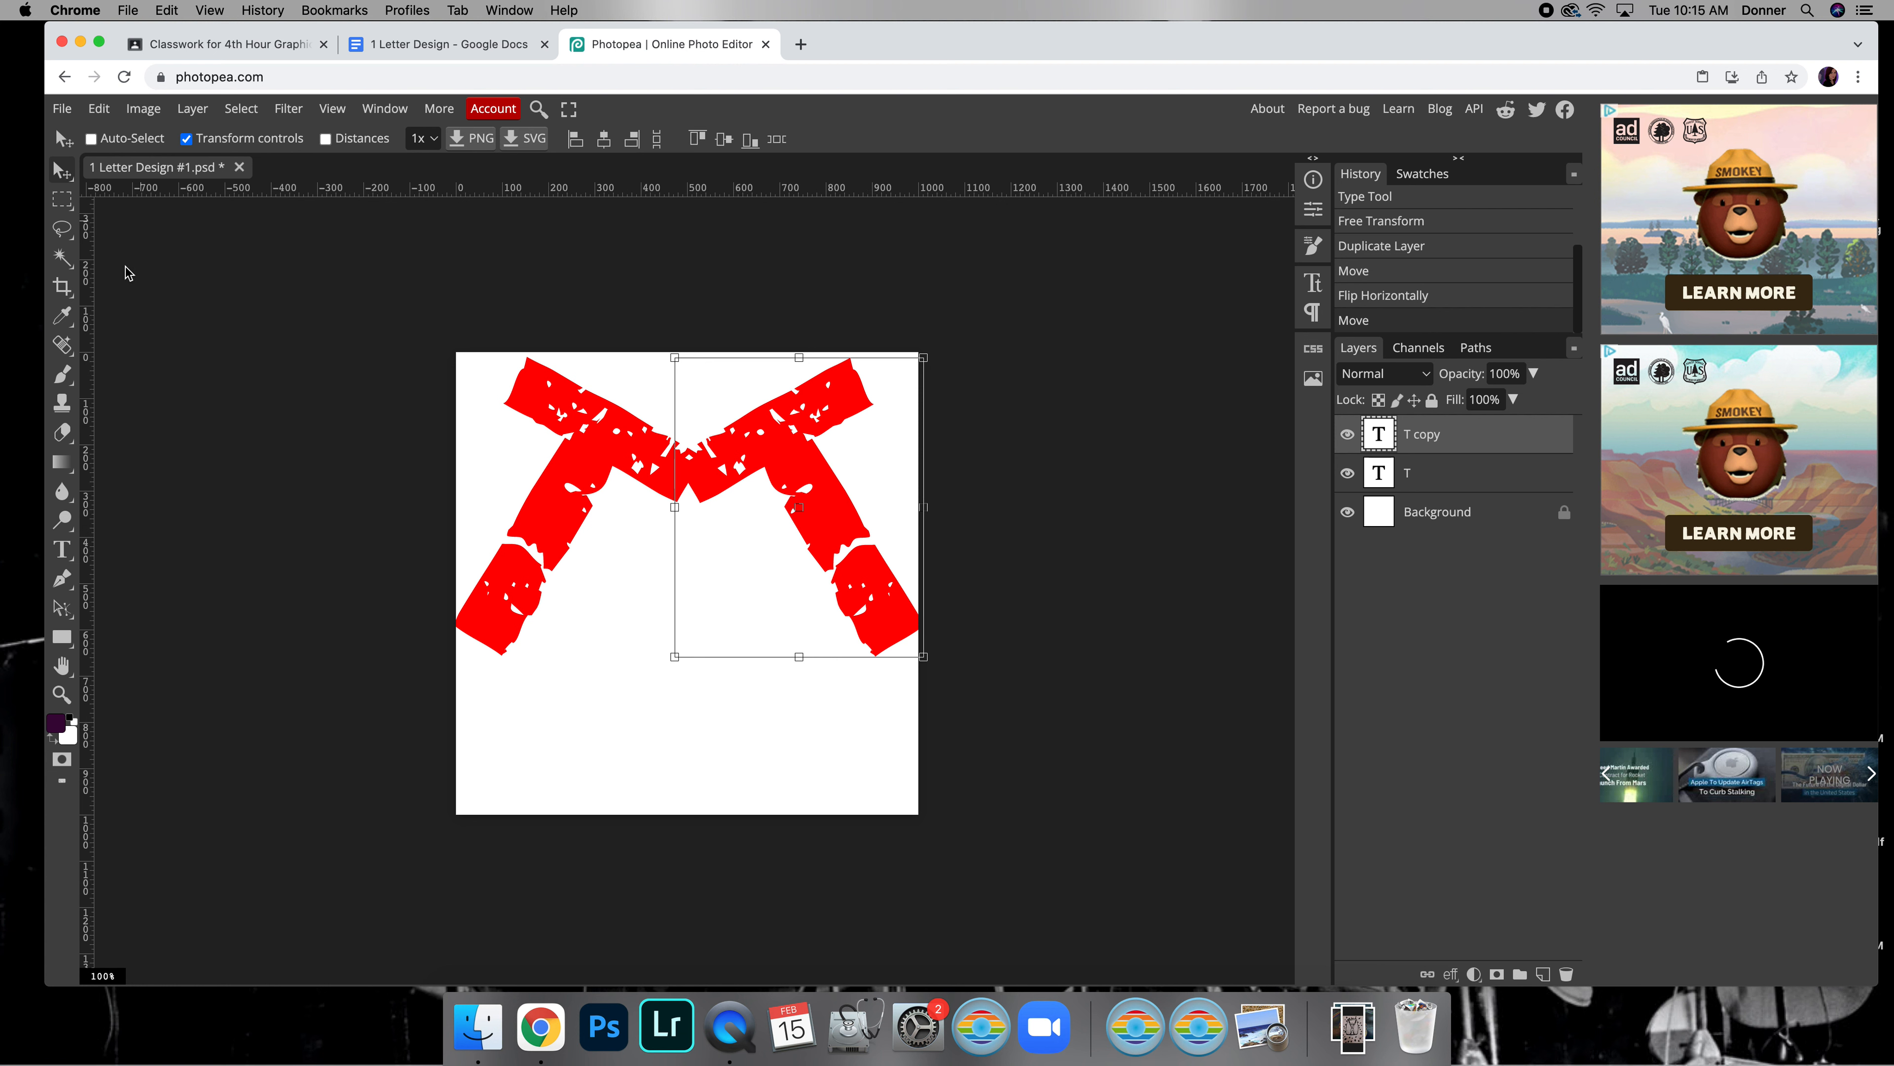
right_click(676, 174)
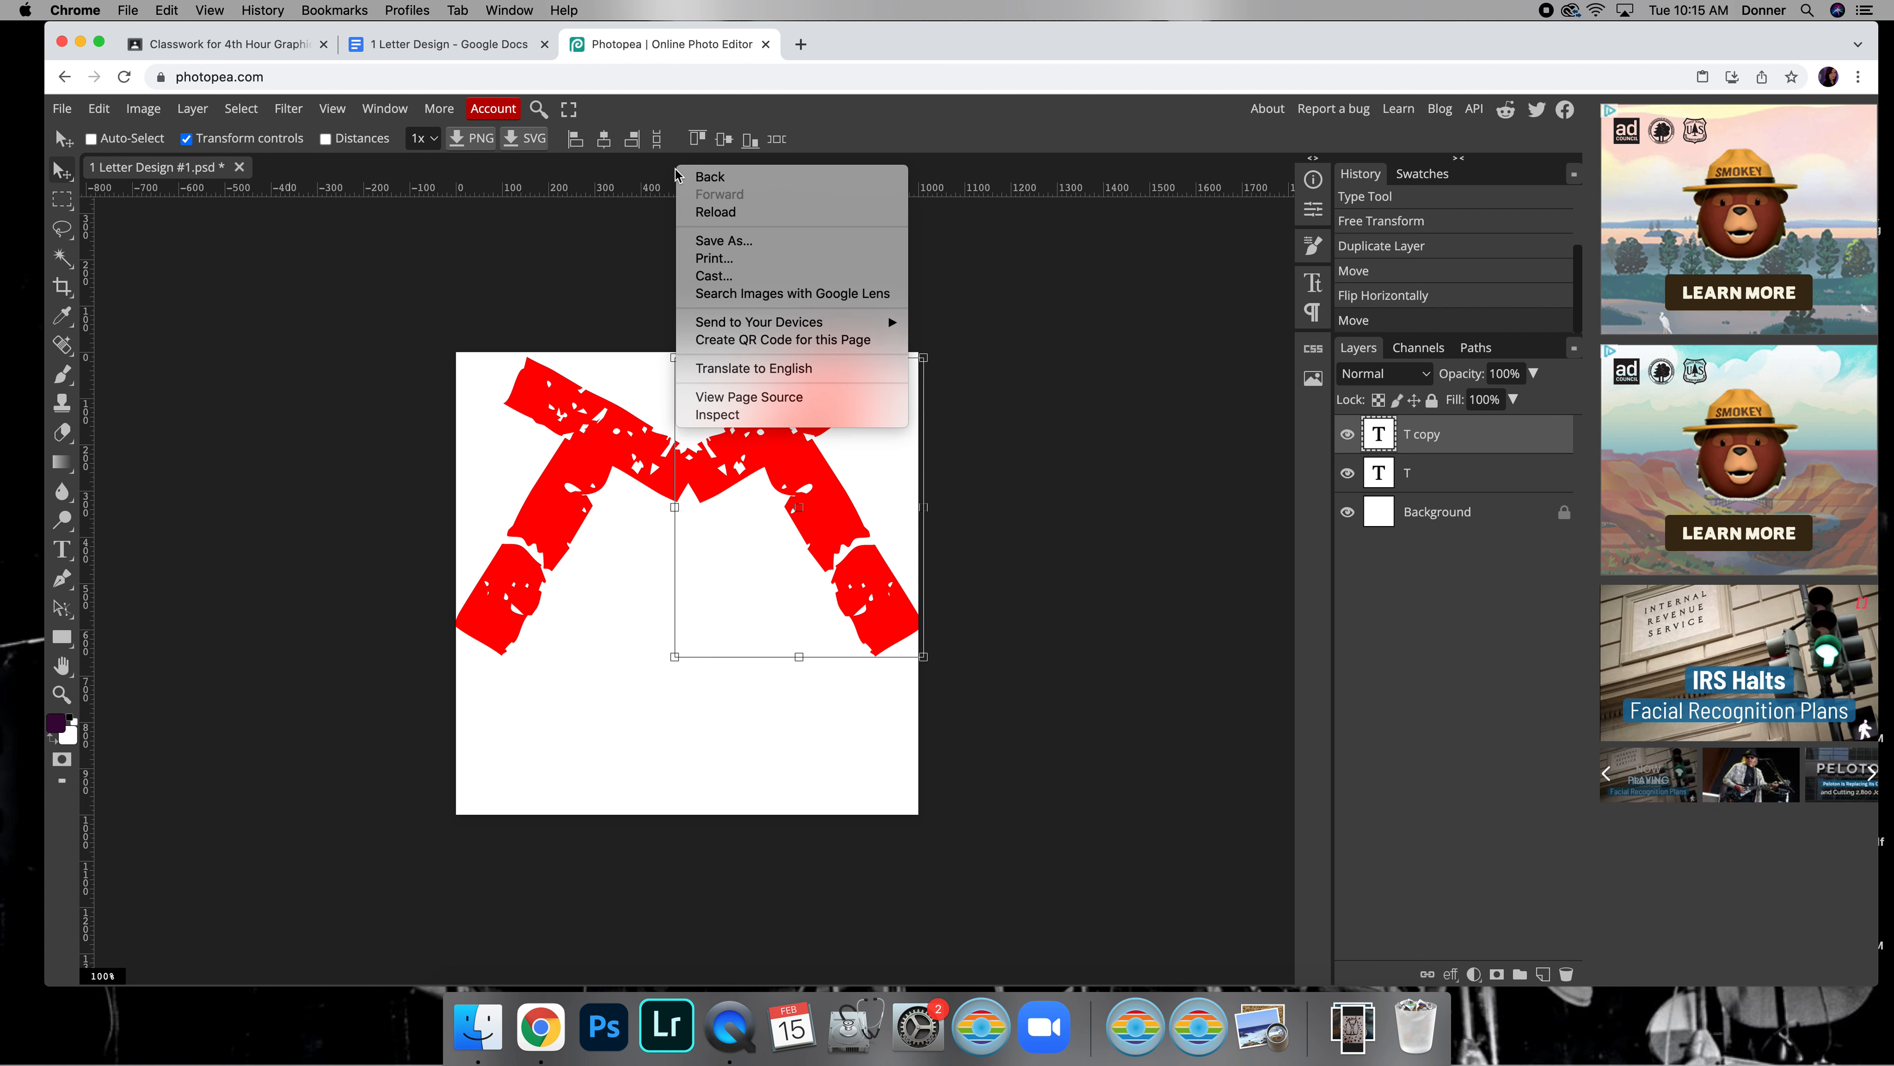
right_click(665, 174)
click(664, 174)
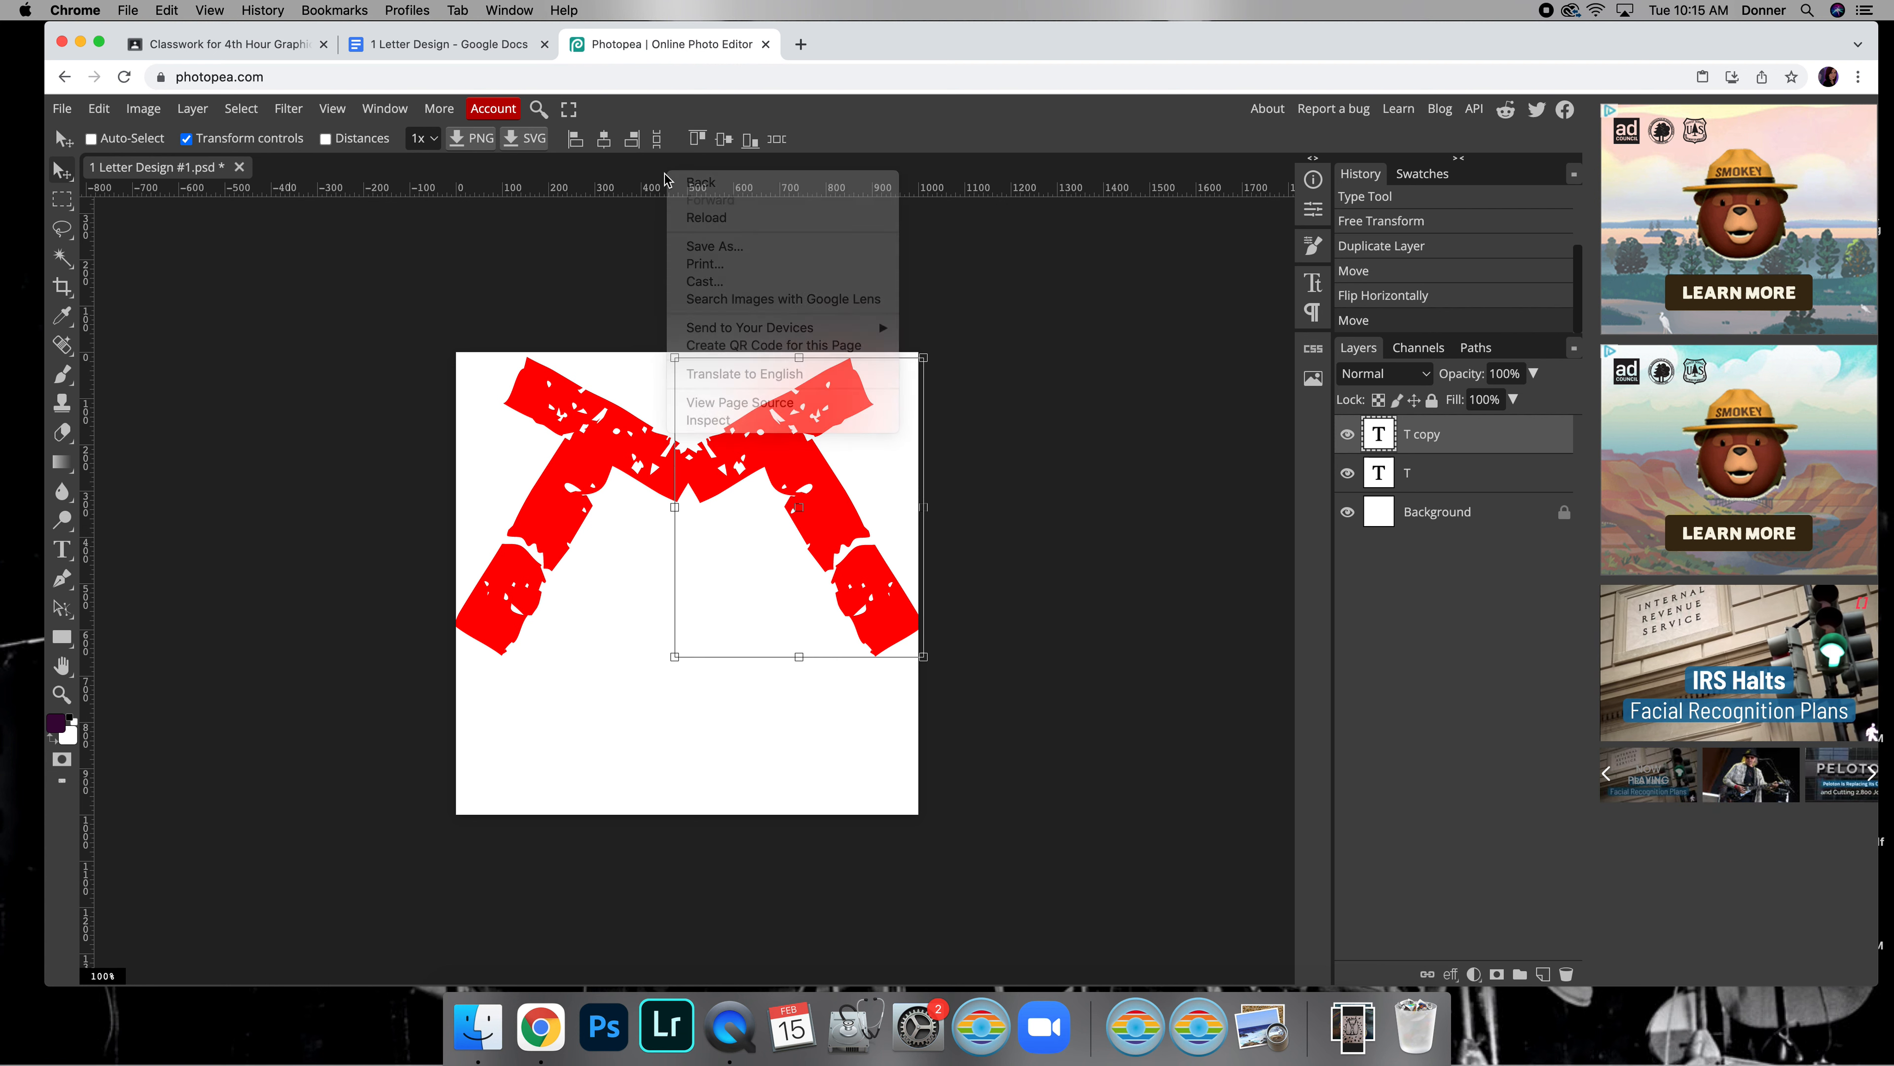
right_click(646, 190)
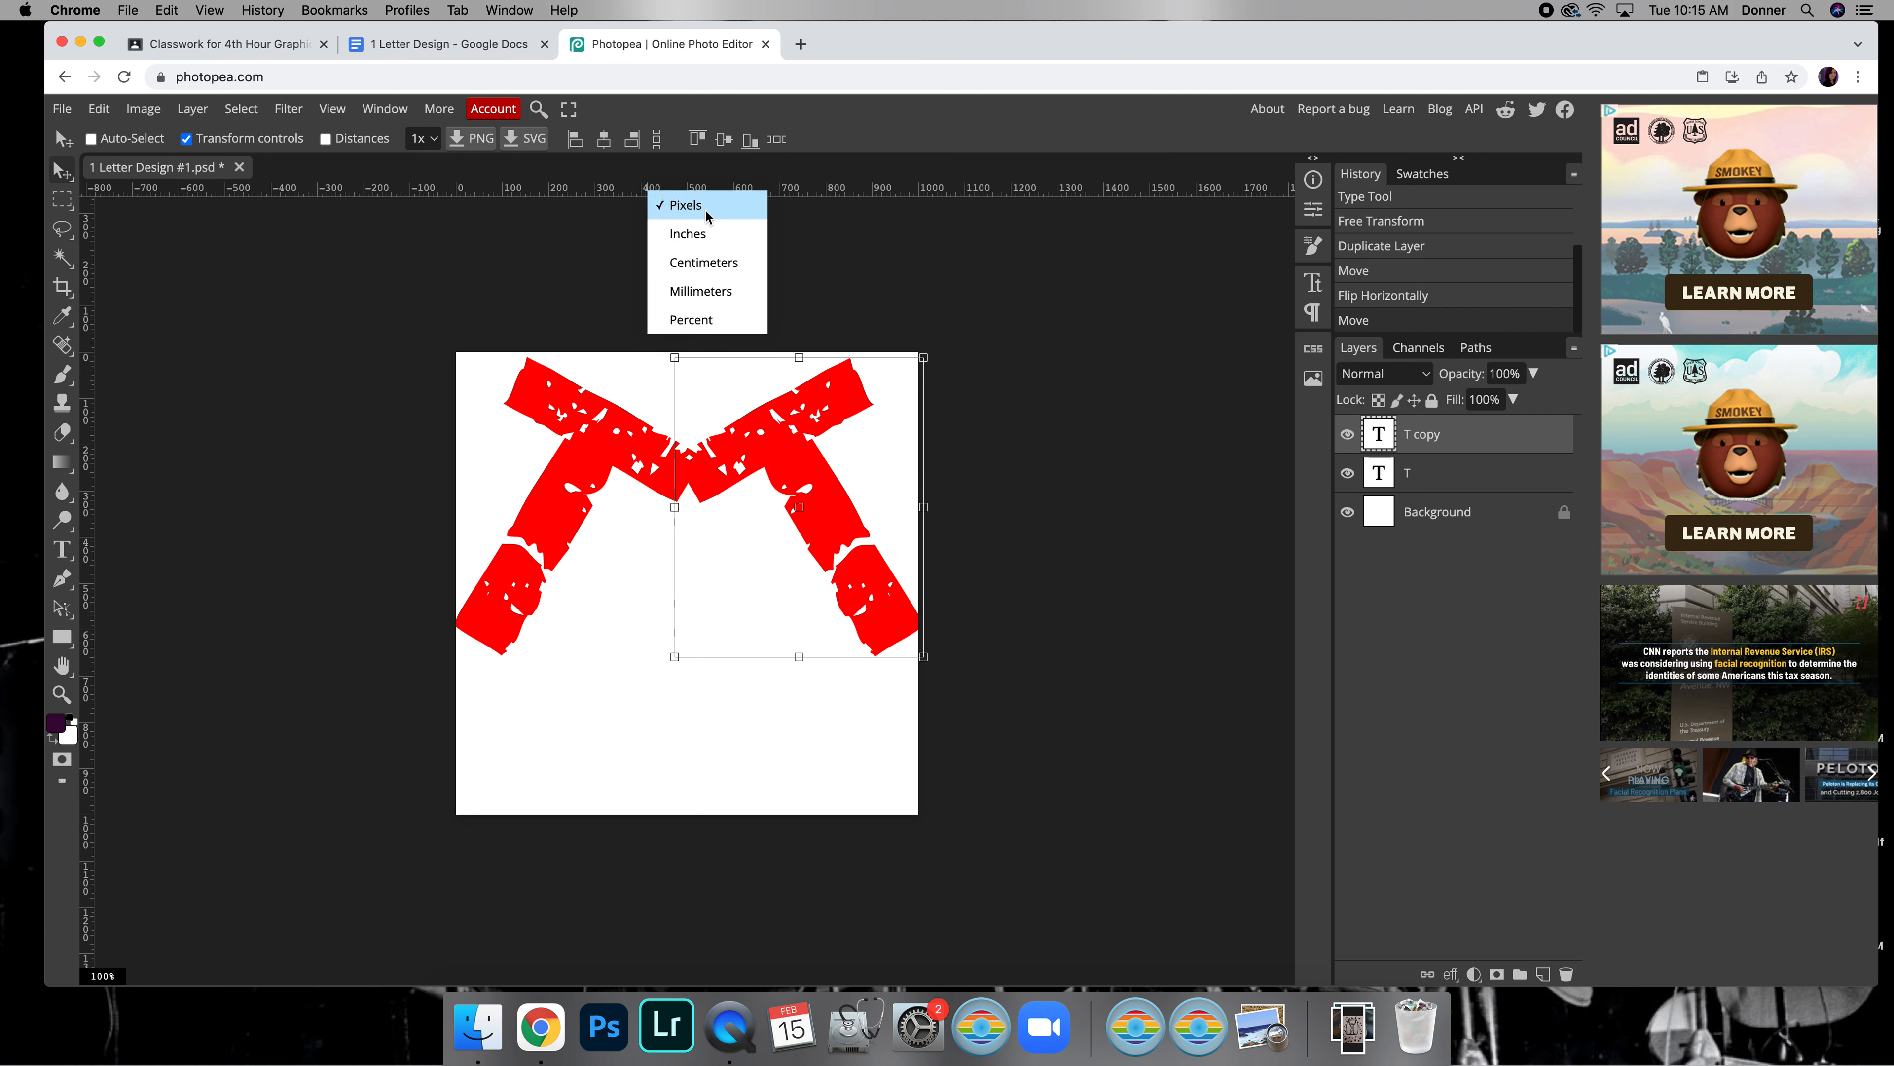
click(698, 235)
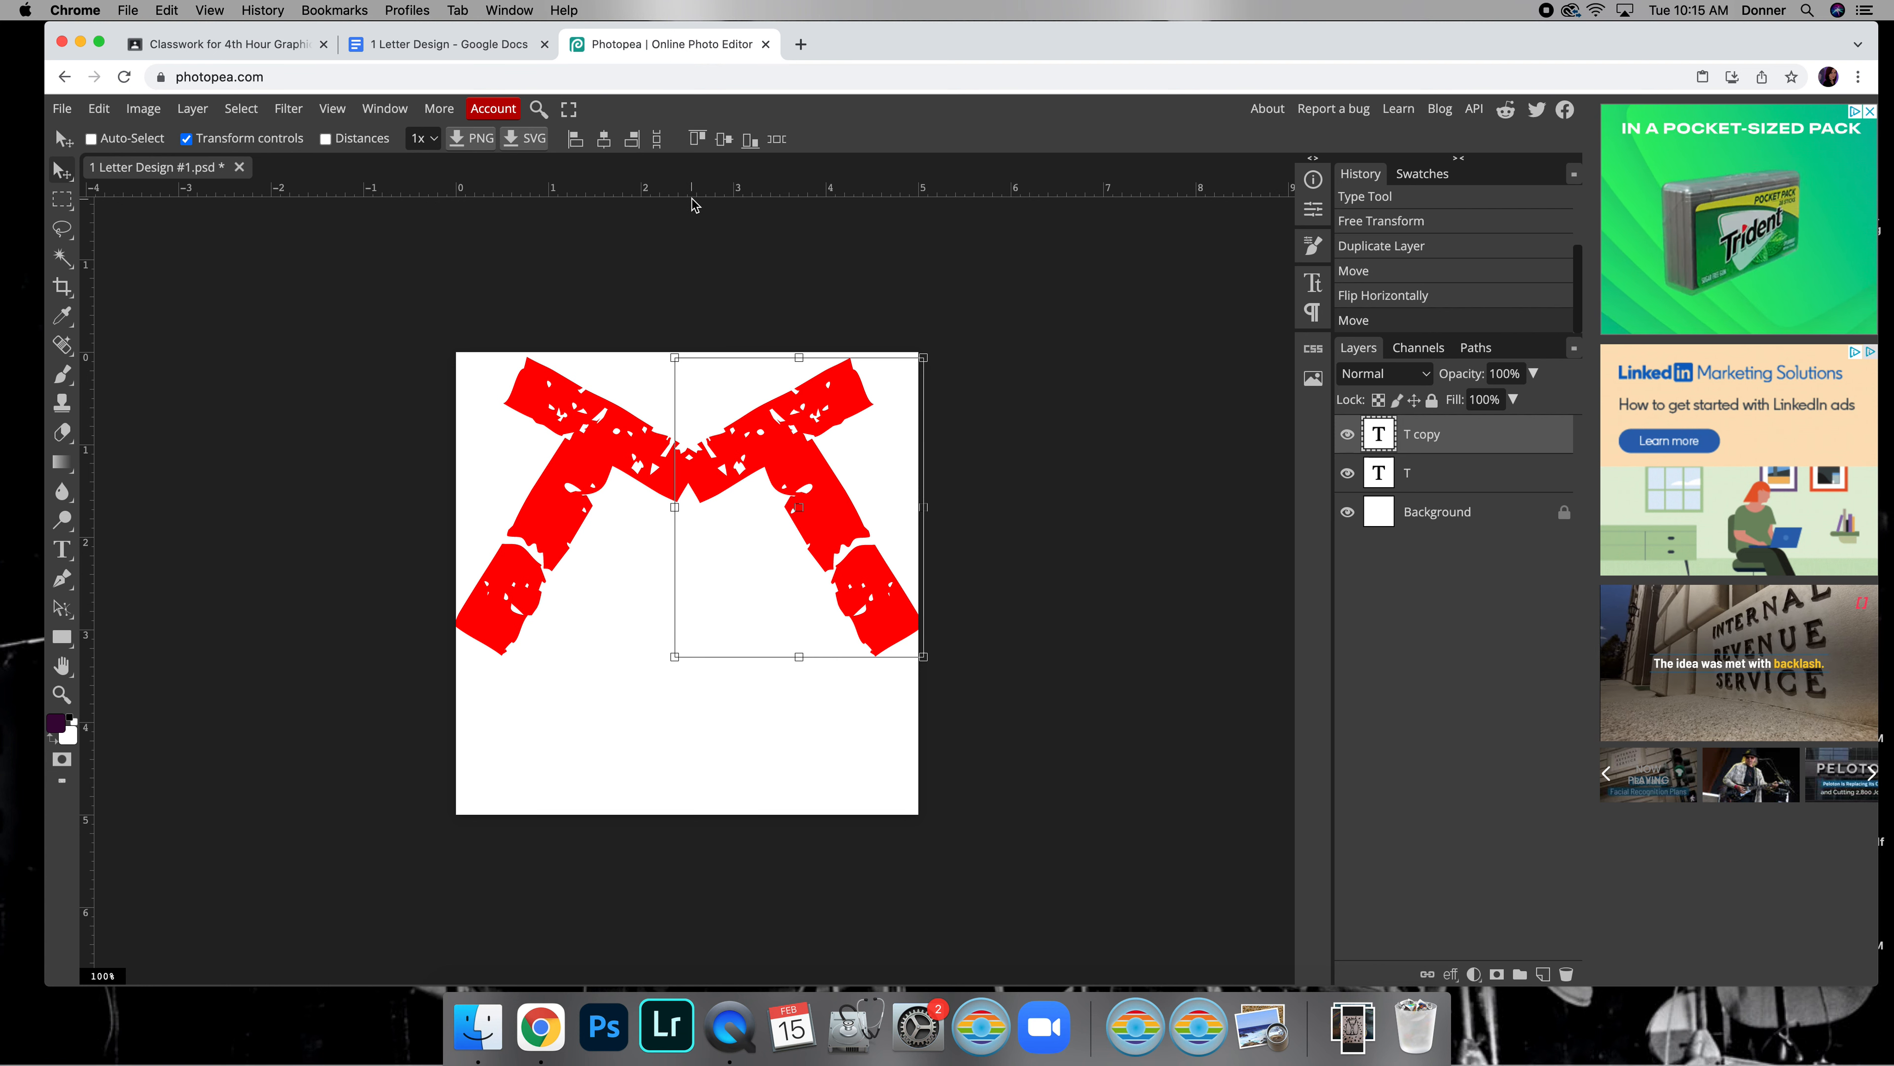
Display the grid over the canvas, and hide it again
click(332, 109)
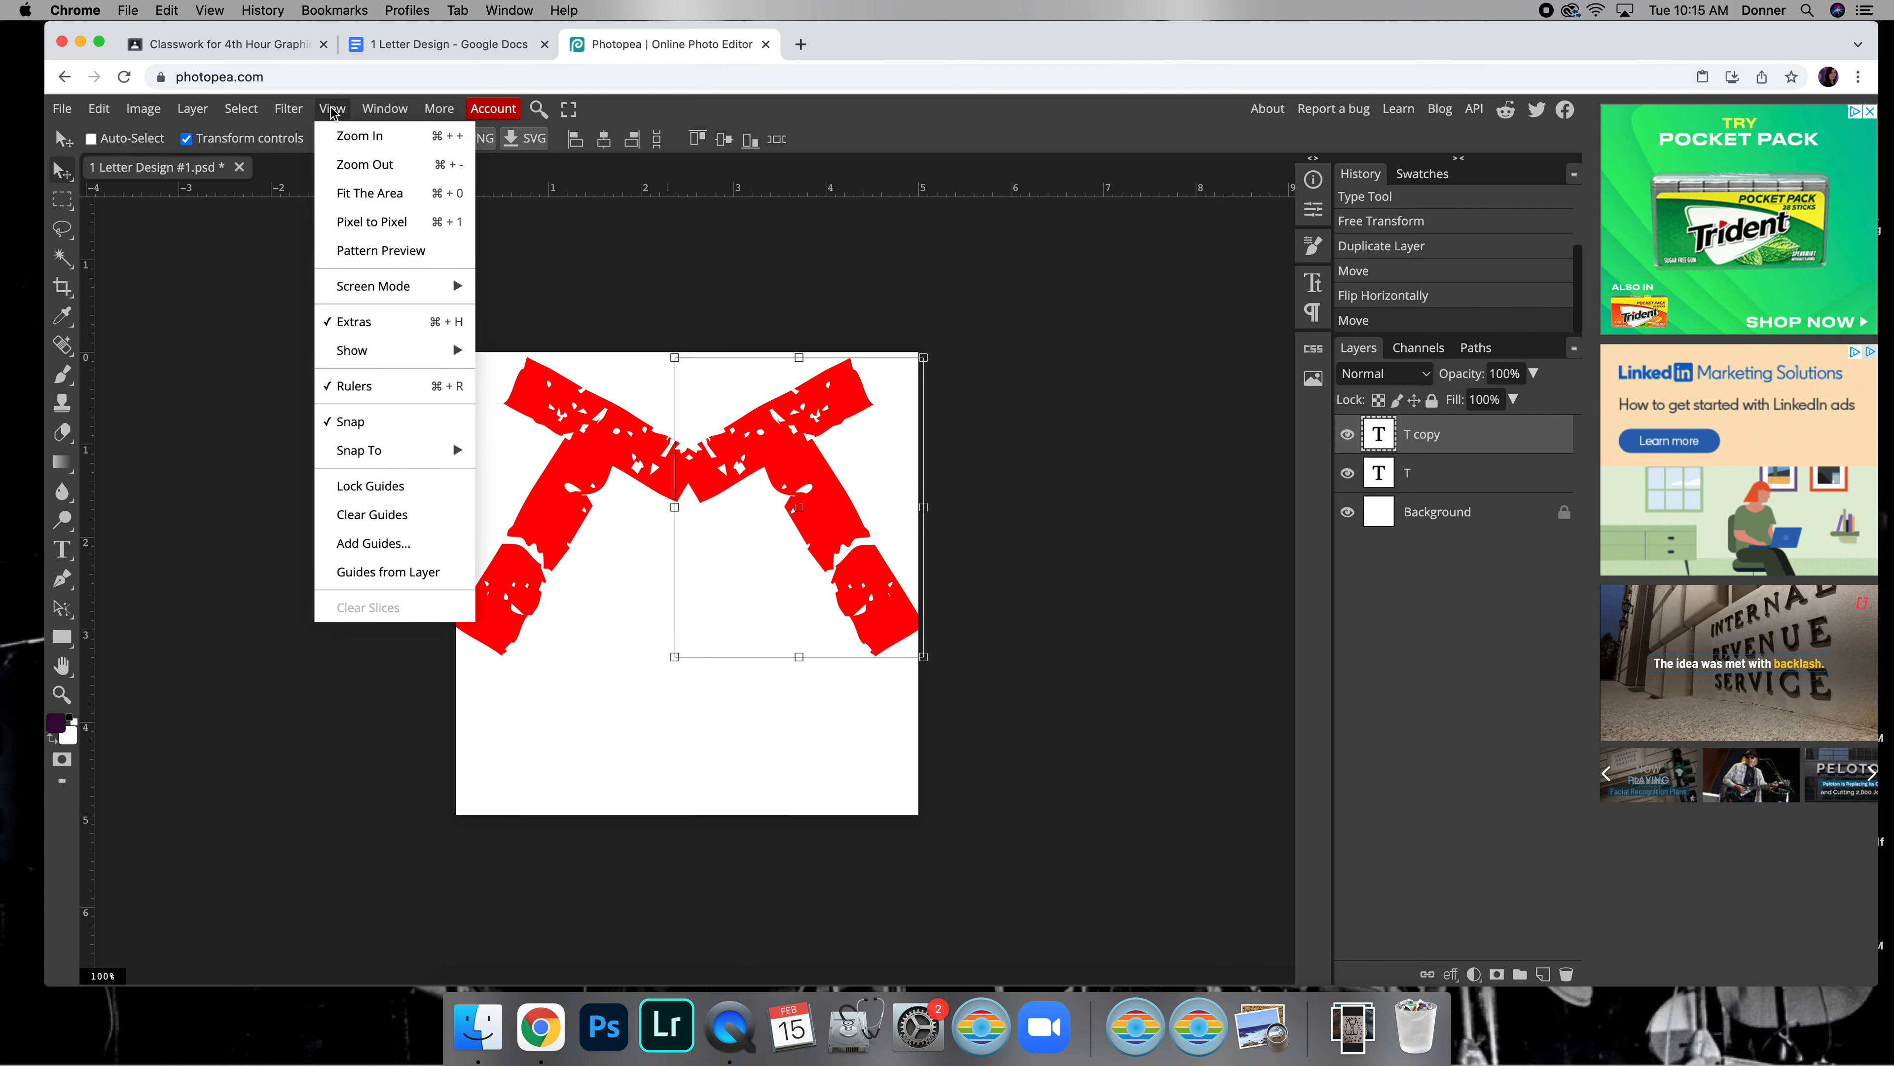
mouse_move(437, 350)
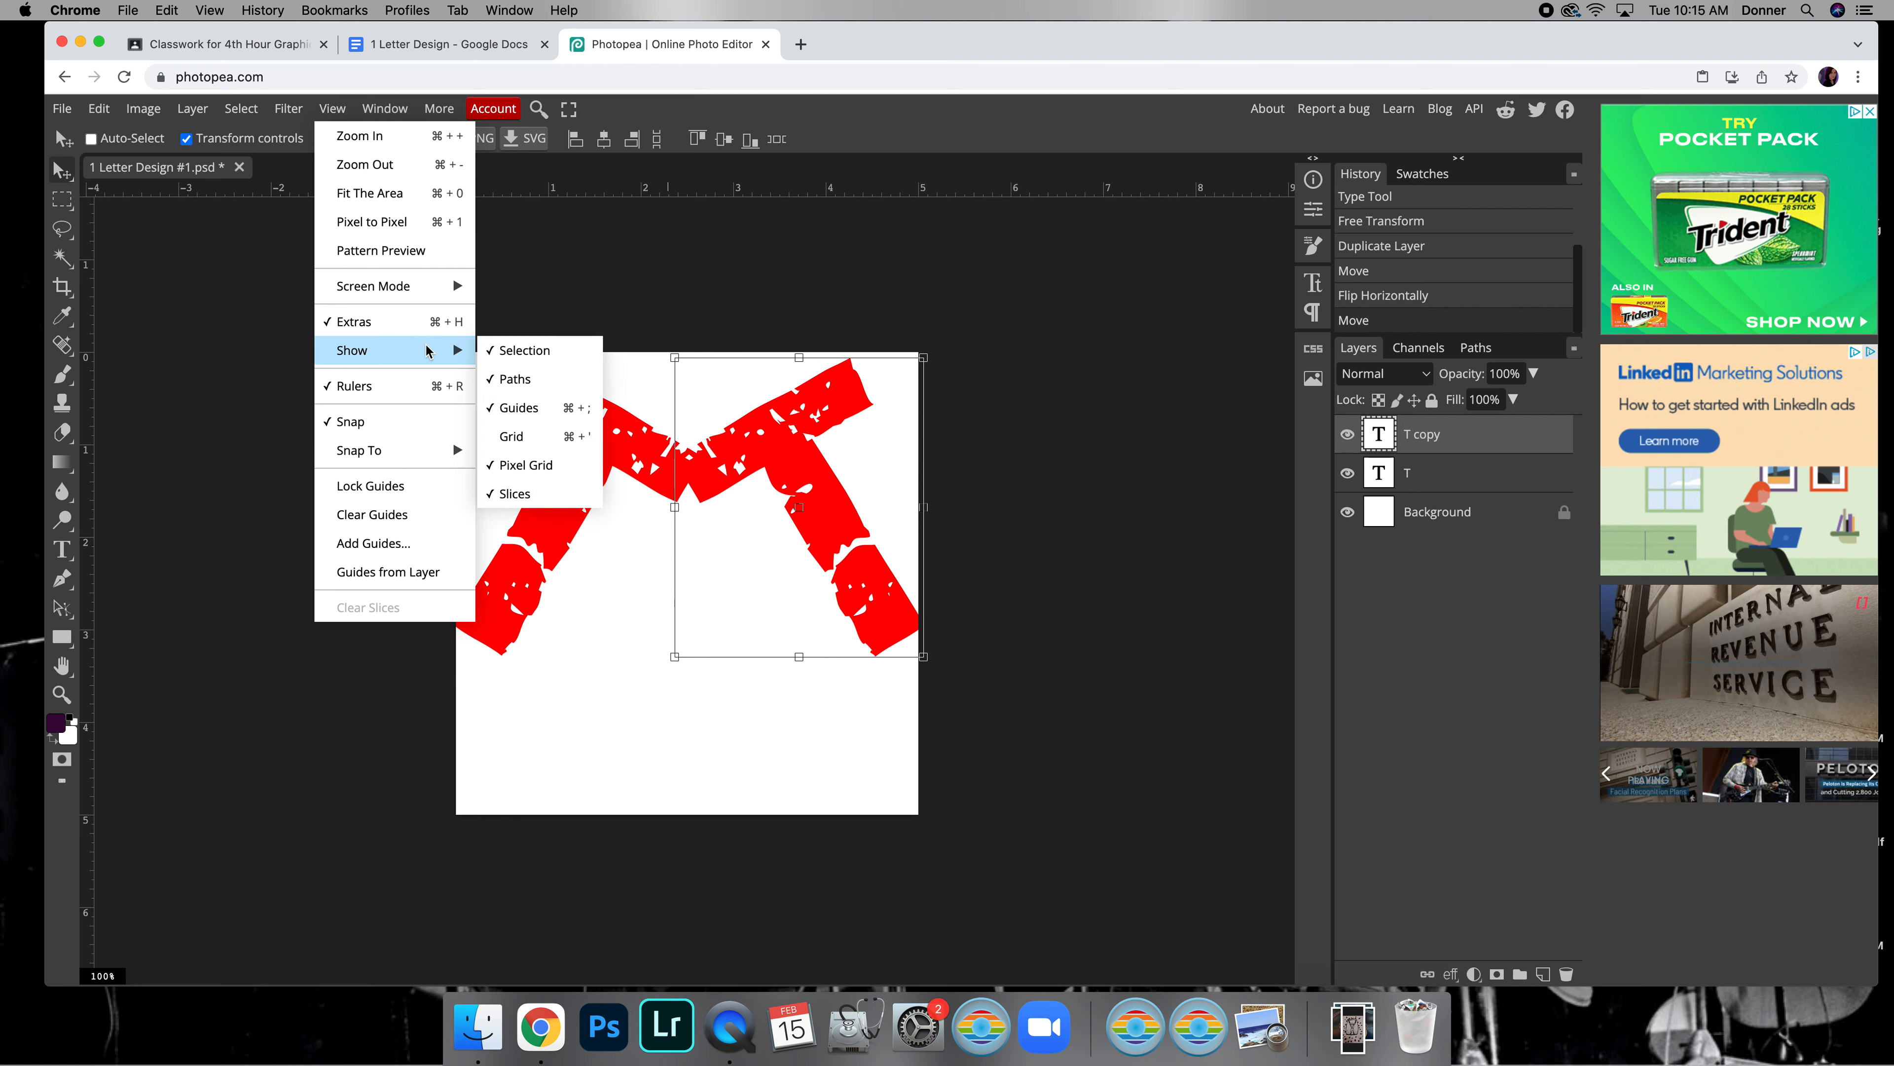
click(540, 436)
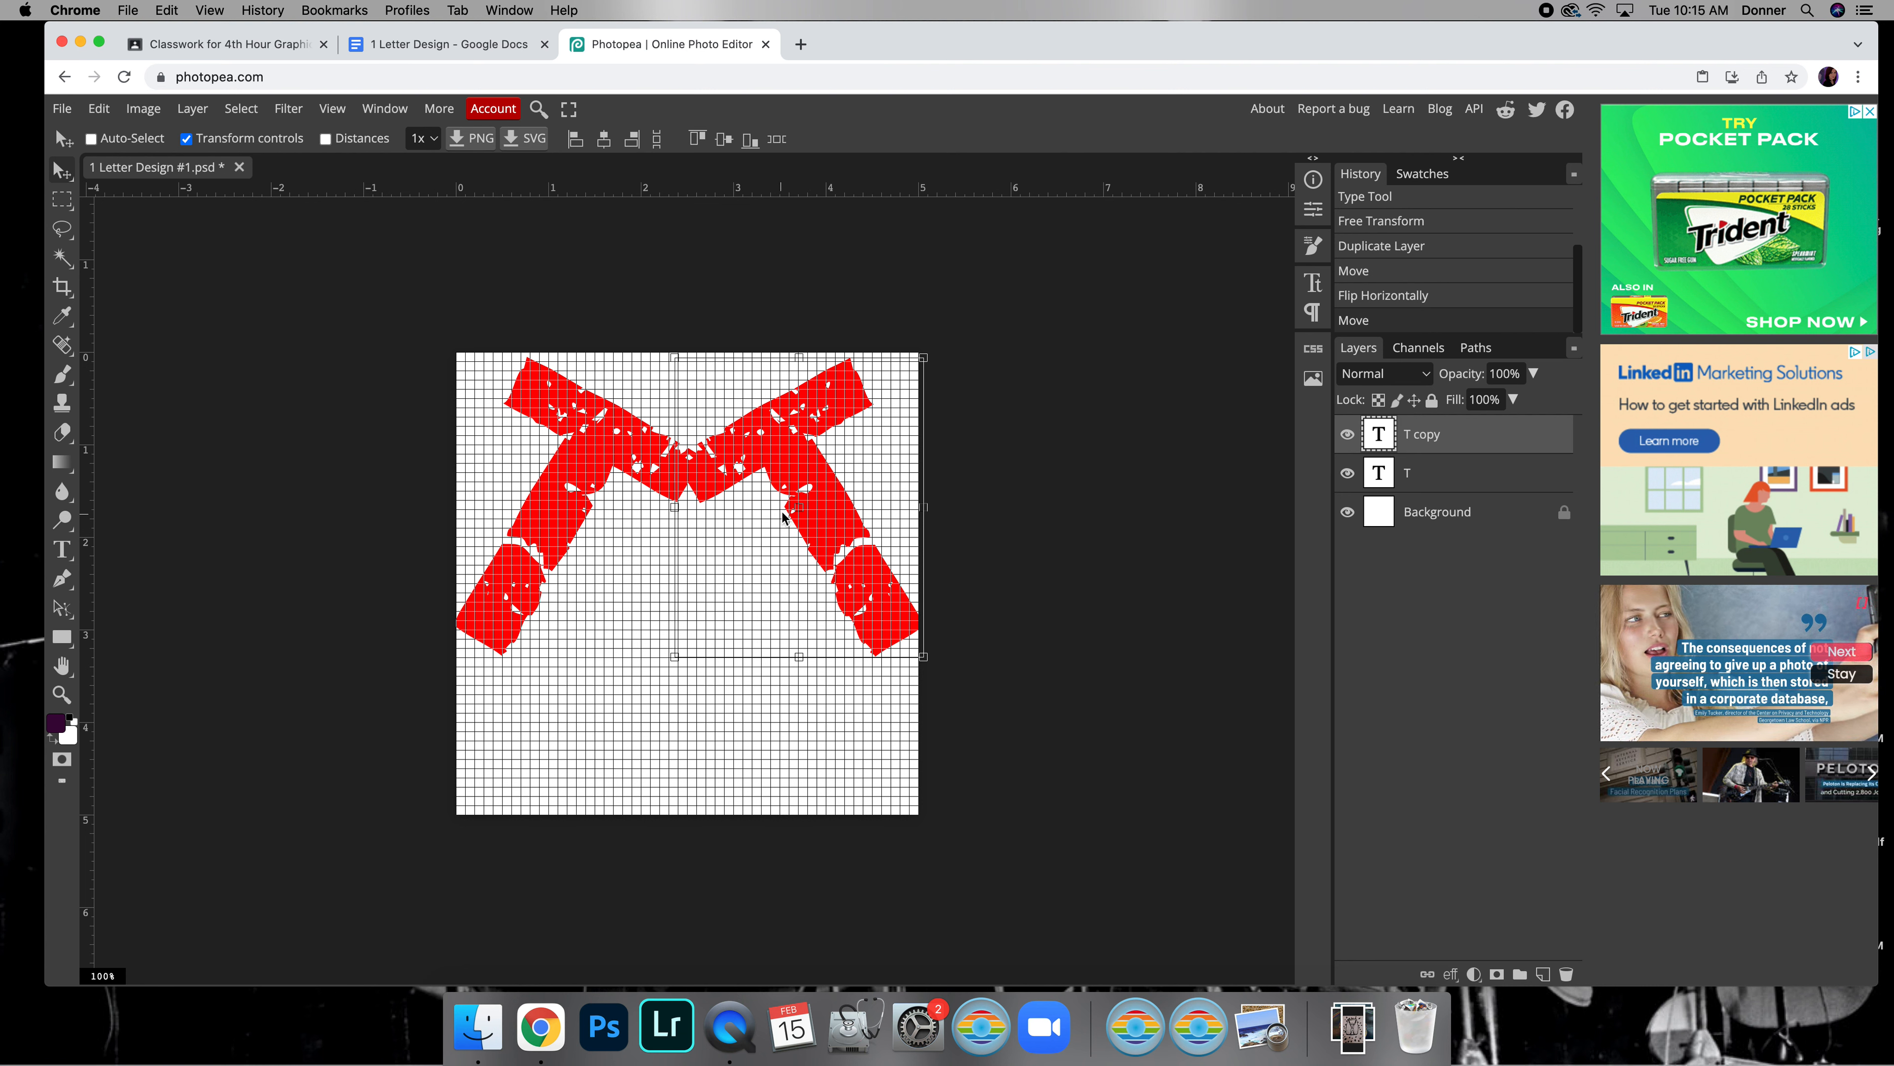
click(337, 118)
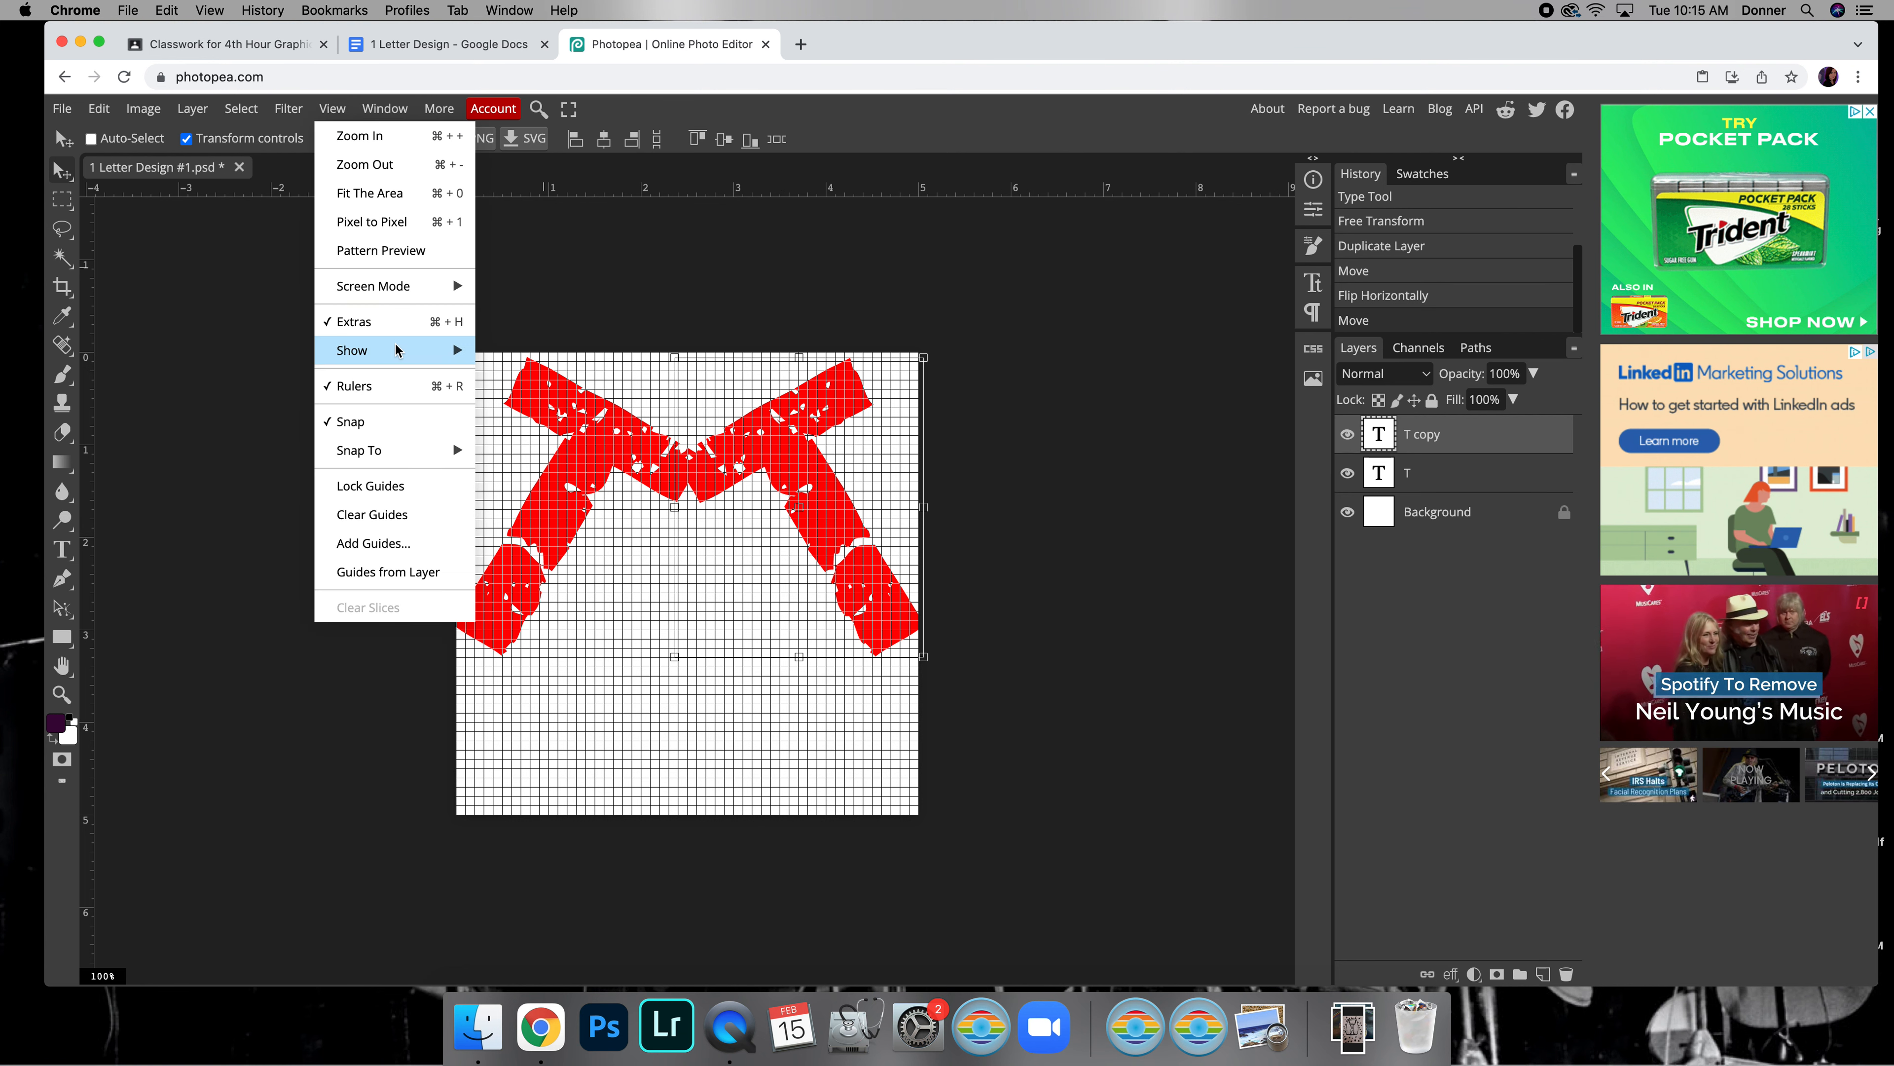
mouse_move(423, 352)
click(537, 440)
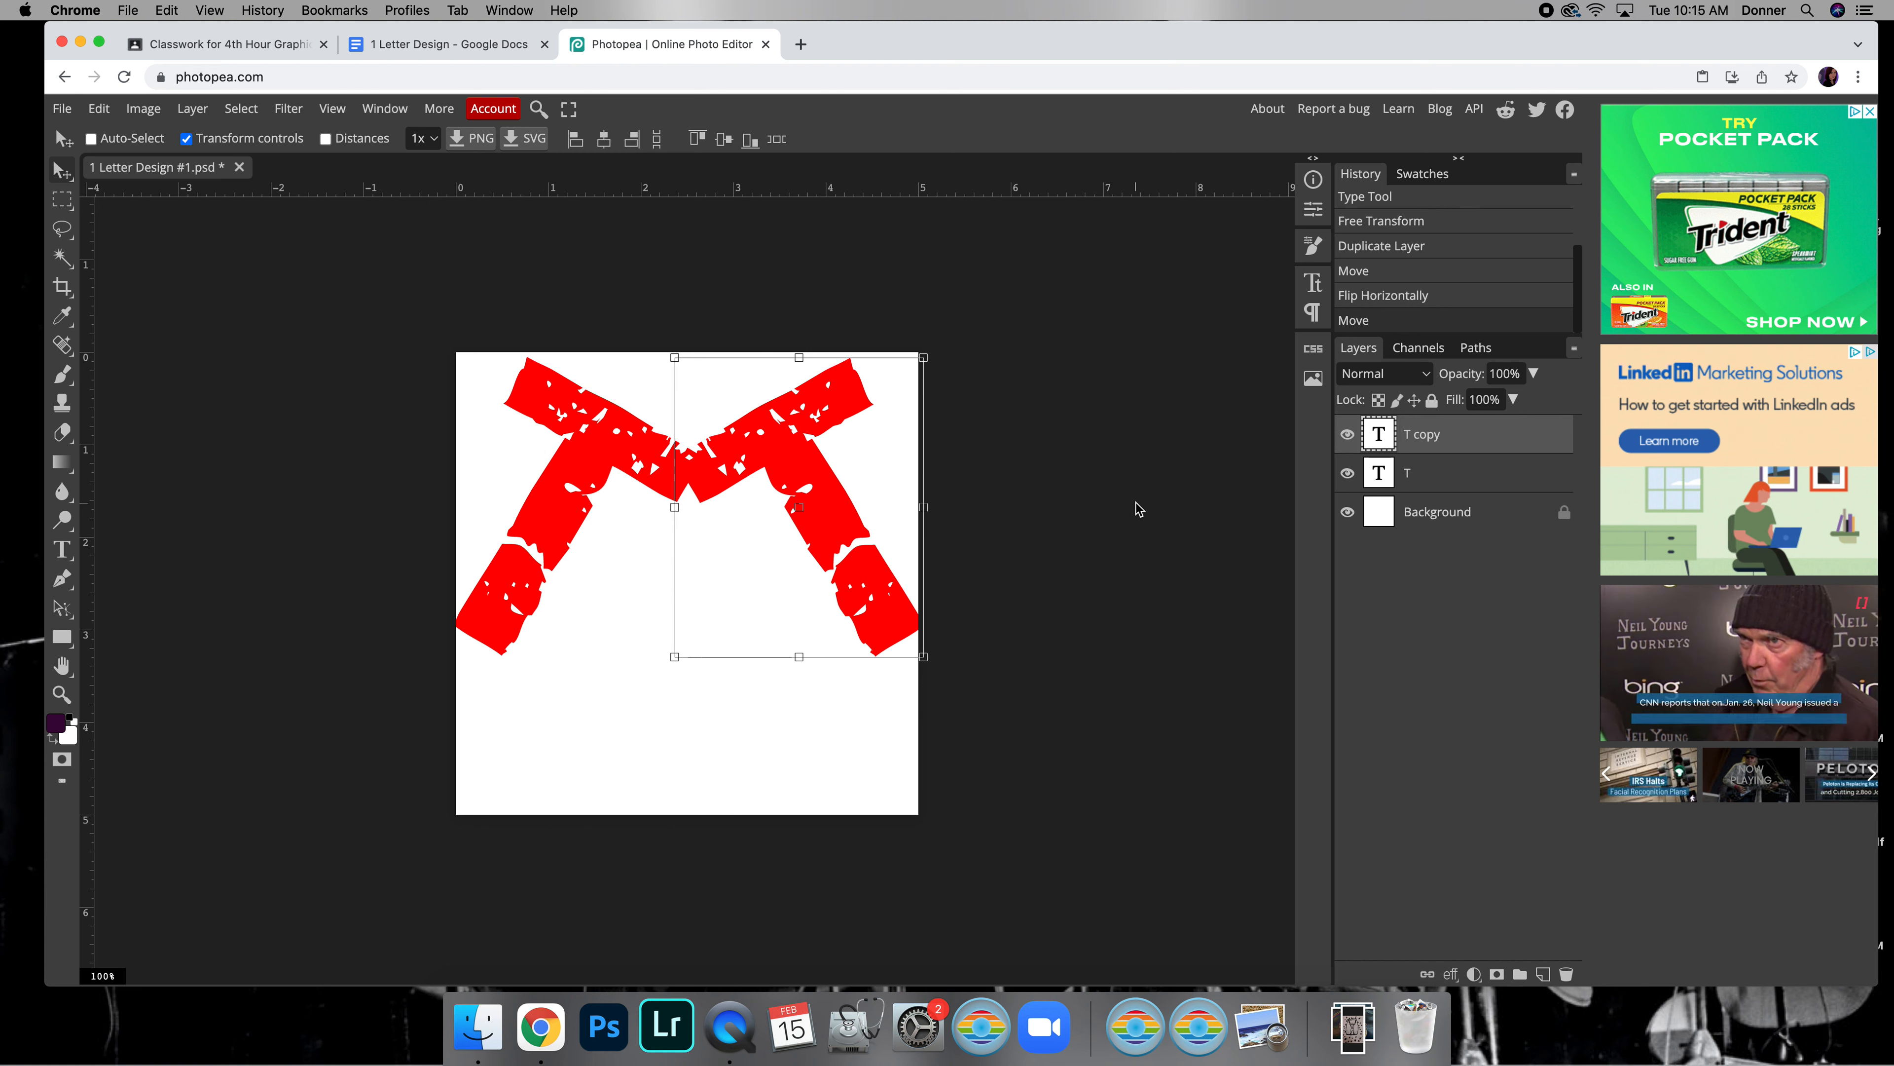
Switch to Google Classroom, view the Letter L.jpg example of the 1 Letter Designs assignment, close it and return to Photopea
click(224, 44)
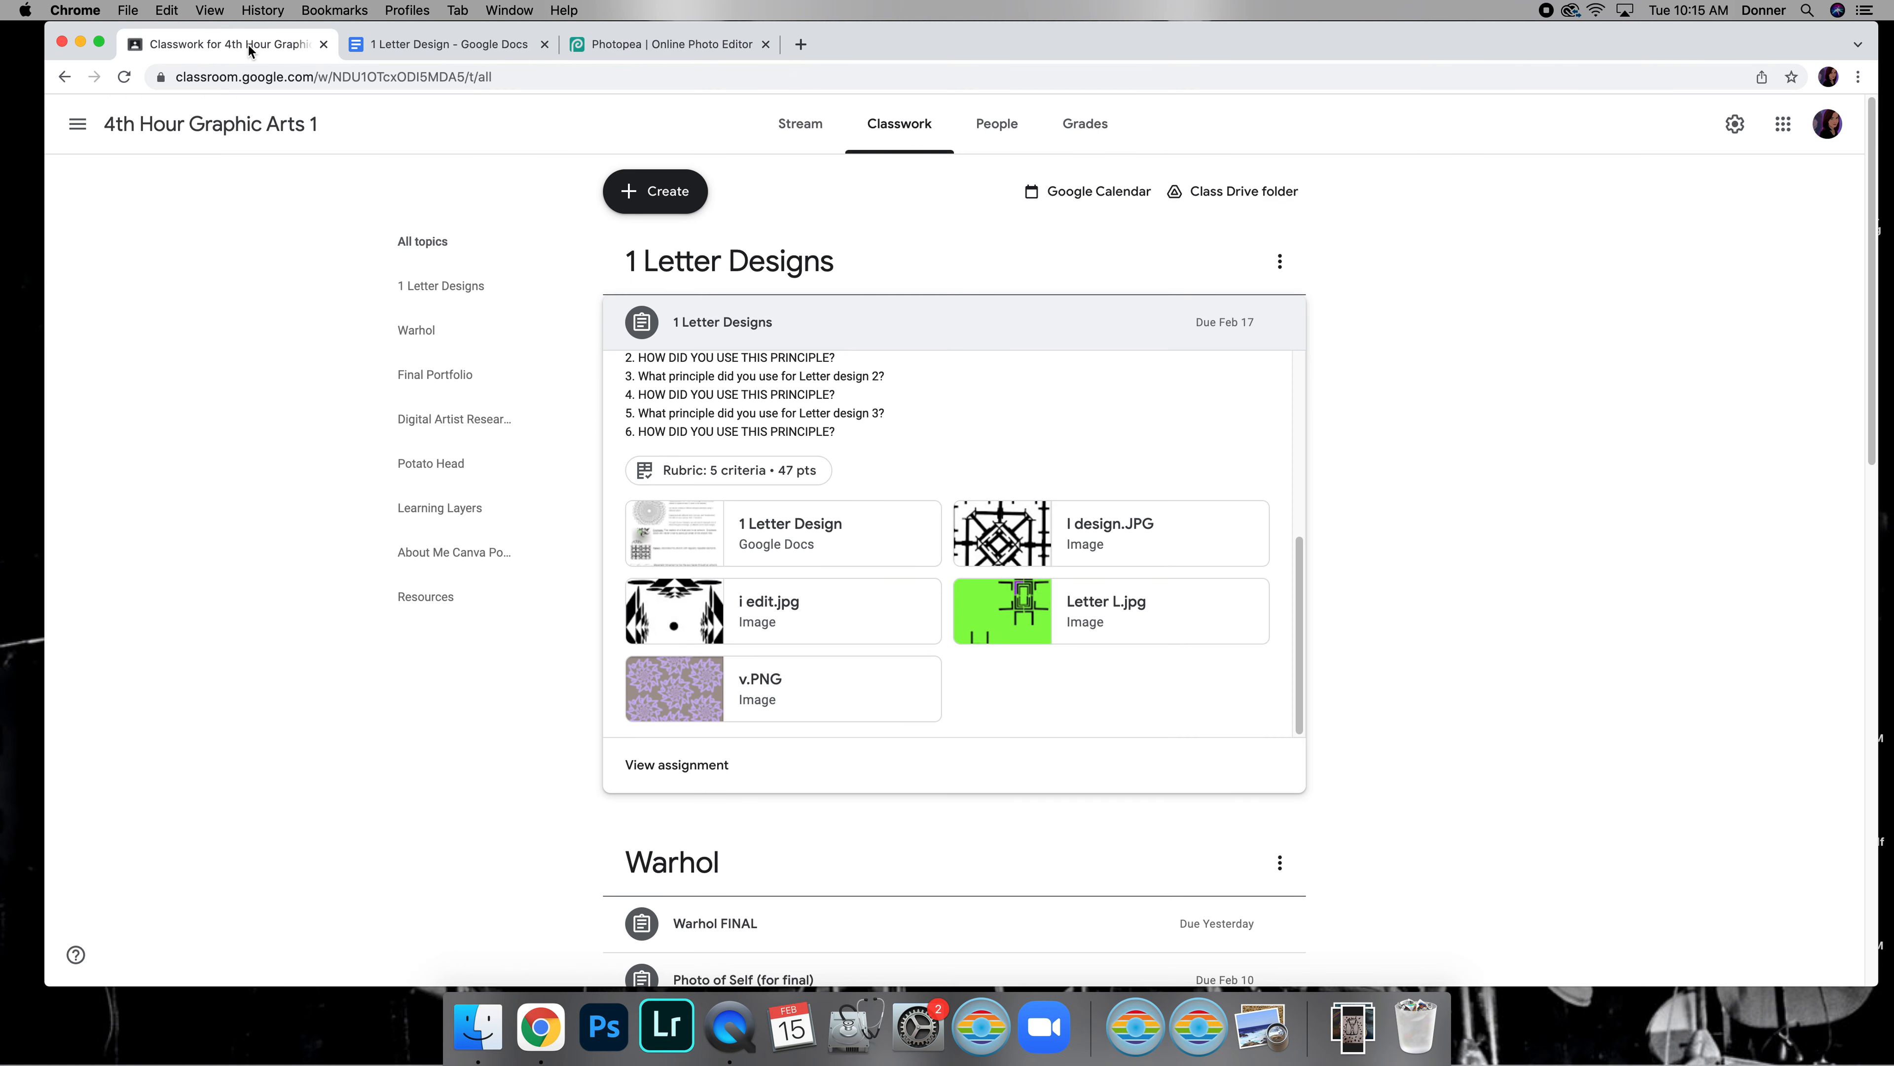
click(1021, 625)
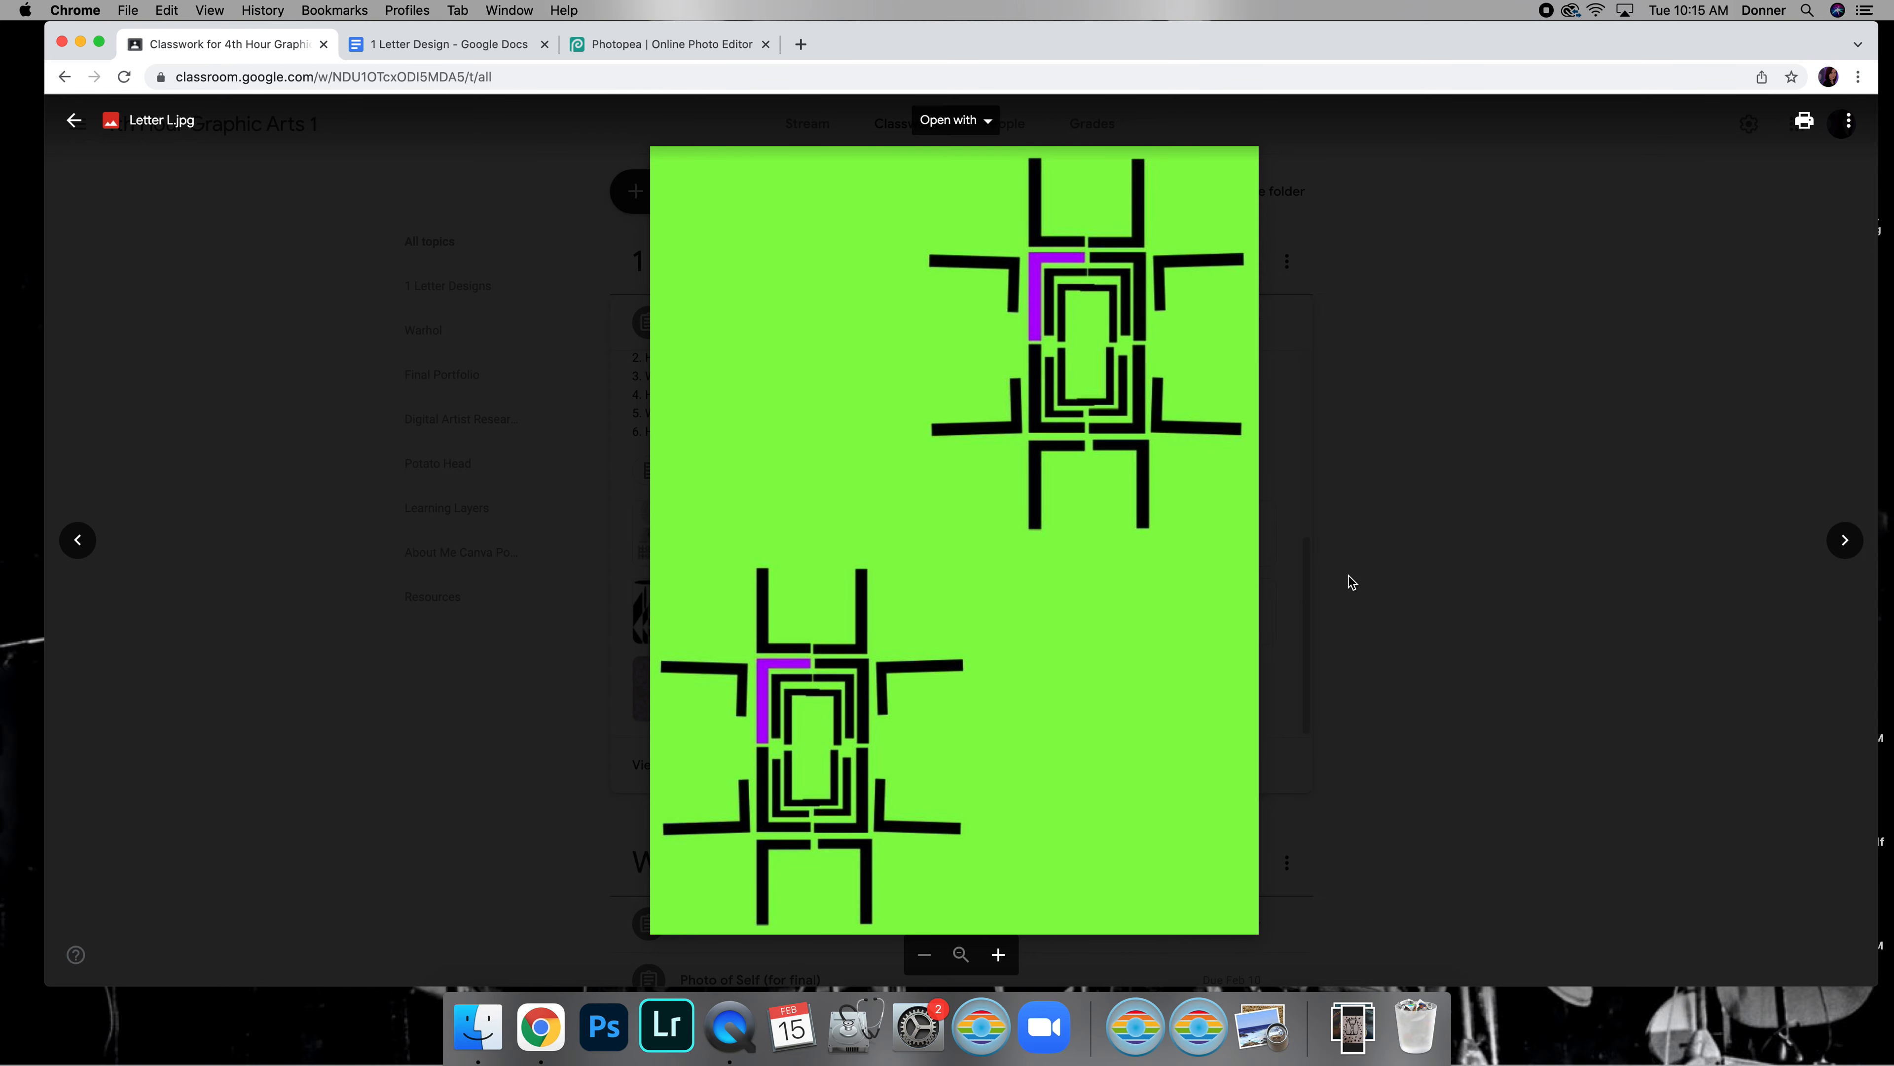
click(1365, 573)
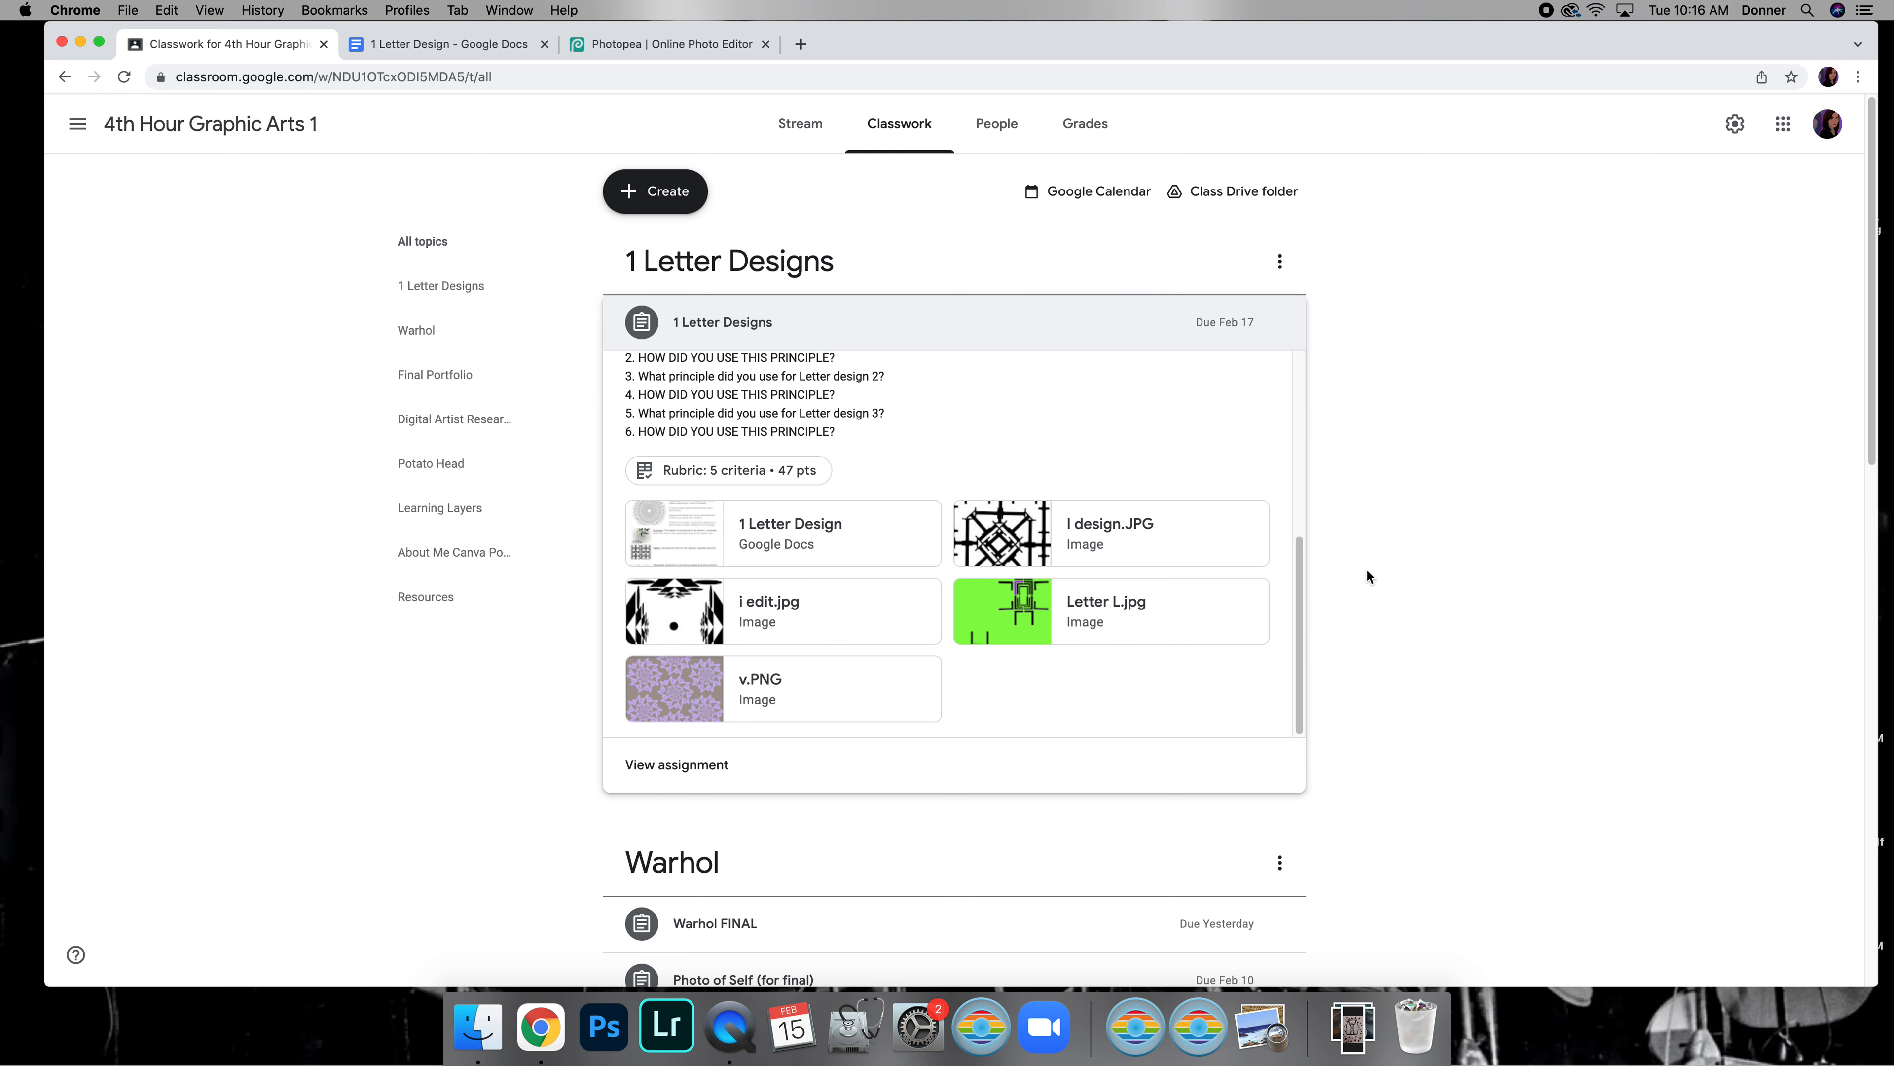
click(642, 45)
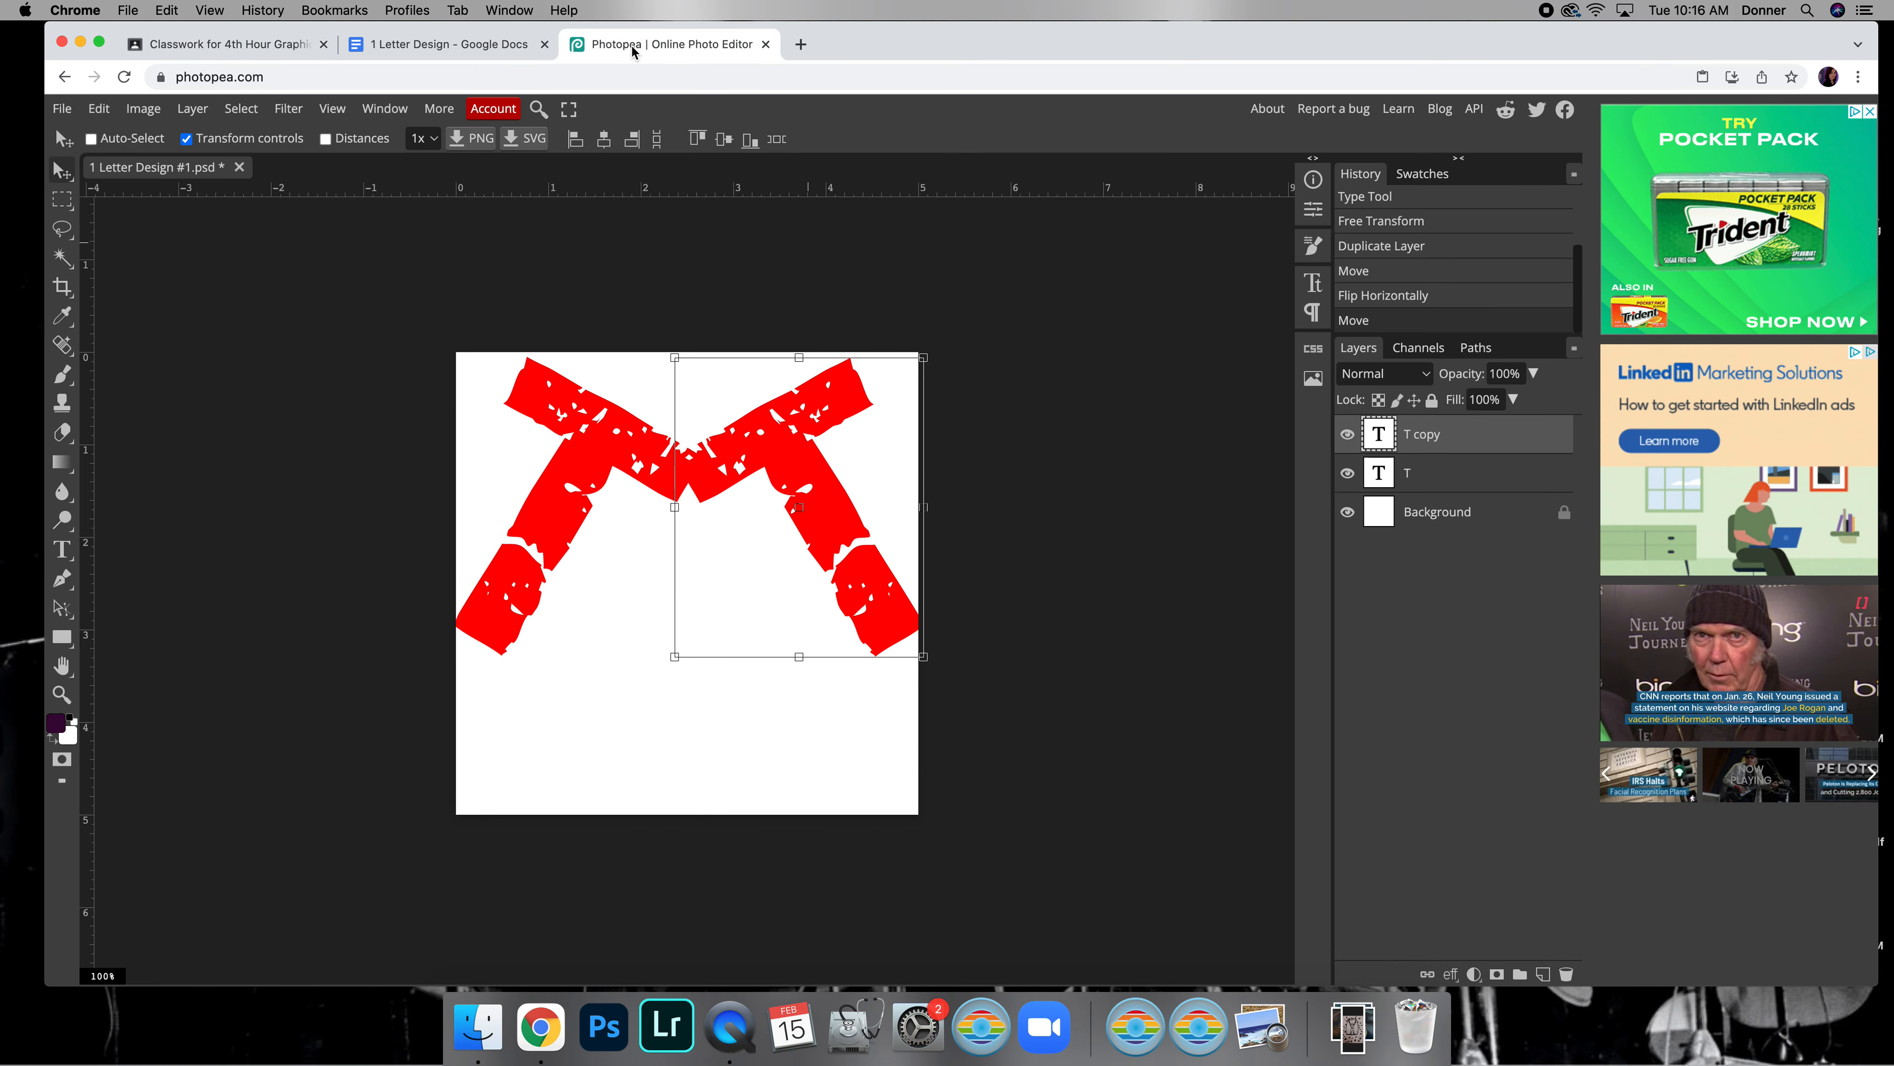